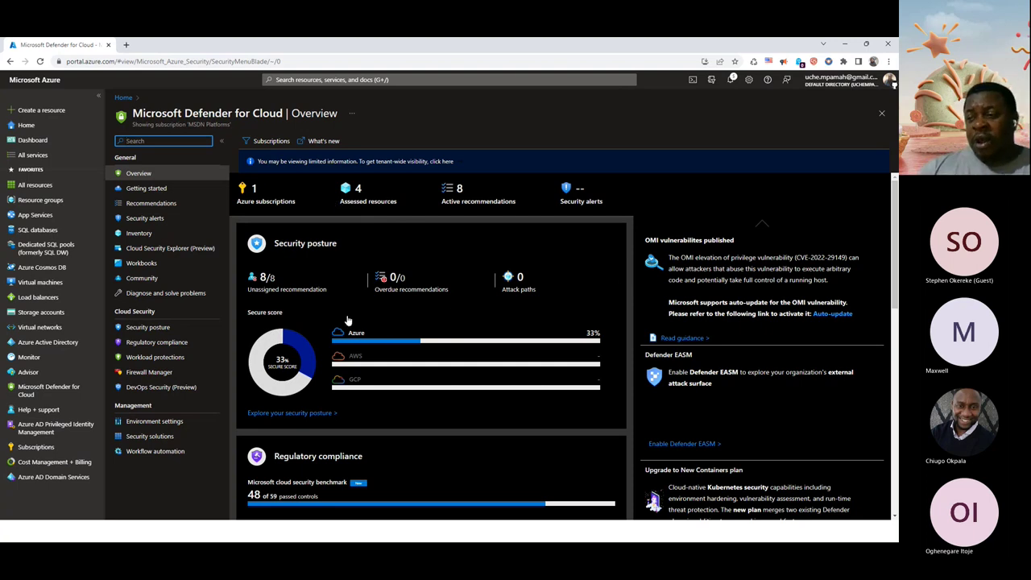
Examine the Defender for Cloud overview's security posture, regulatory compliance, workload protections and inventory sections
{"action": "scroll", "coordinate": [798, 232], "scroll_direction": "down", "scroll_amount": 1}
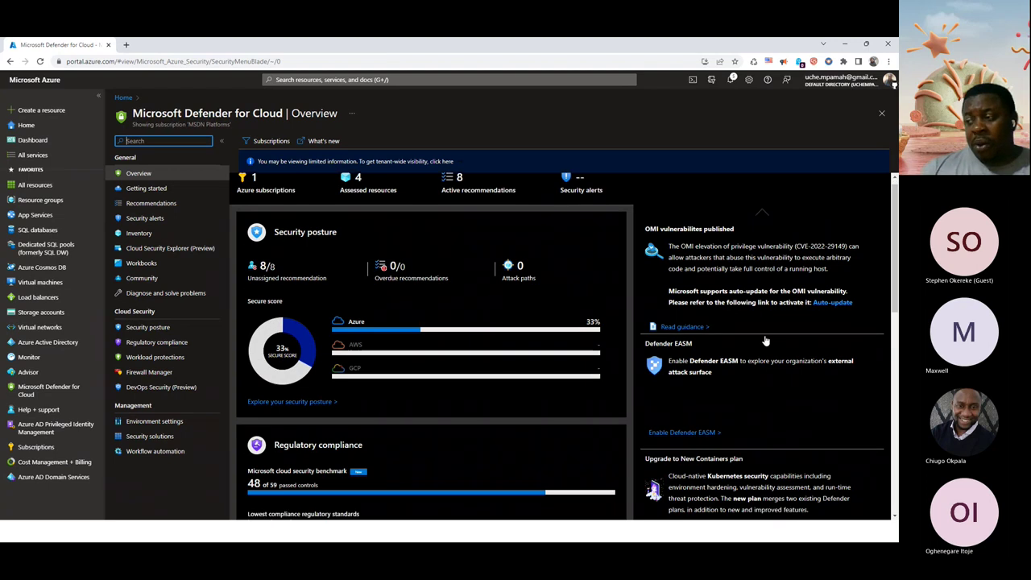
{"action": "scroll", "coordinate": [764, 334], "scroll_direction": "down", "scroll_amount": 3}
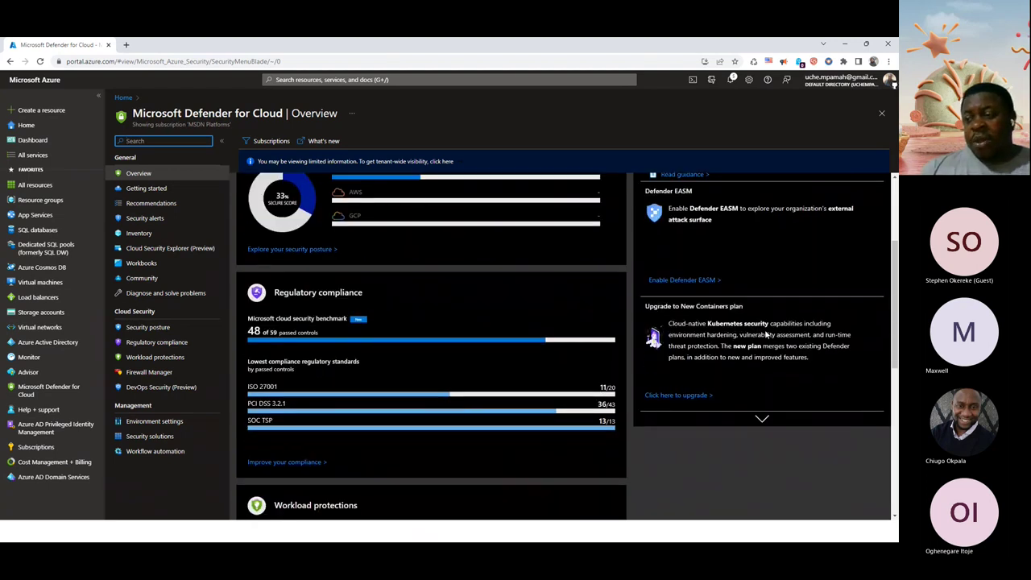
{"action": "scroll", "coordinate": [766, 333], "scroll_direction": "down", "scroll_amount": 1}
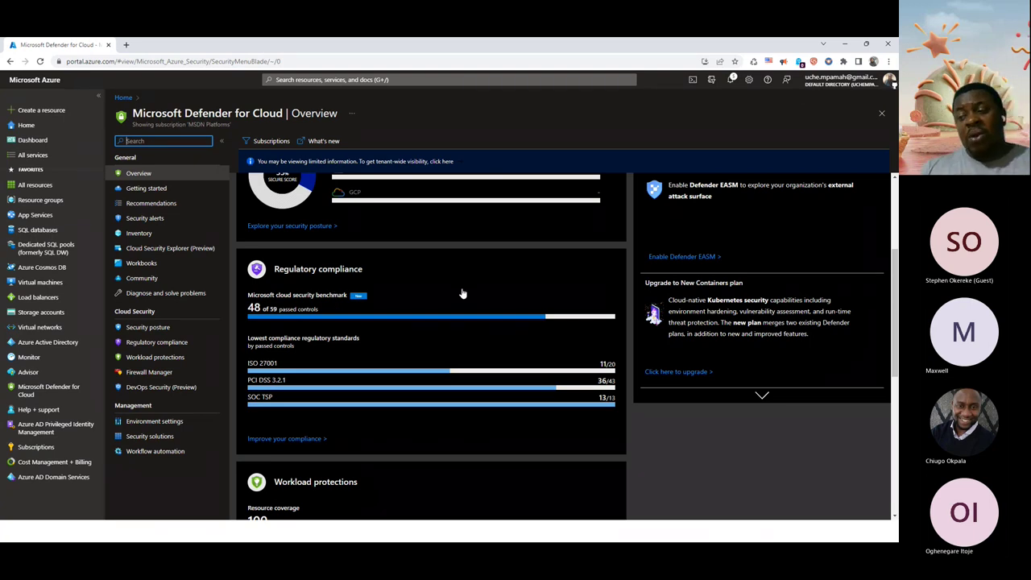
{"action": "scroll", "coordinate": [461, 290], "scroll_direction": "down", "scroll_amount": 1}
{"action": "scroll", "coordinate": [461, 290], "scroll_direction": "down", "scroll_amount": 2}
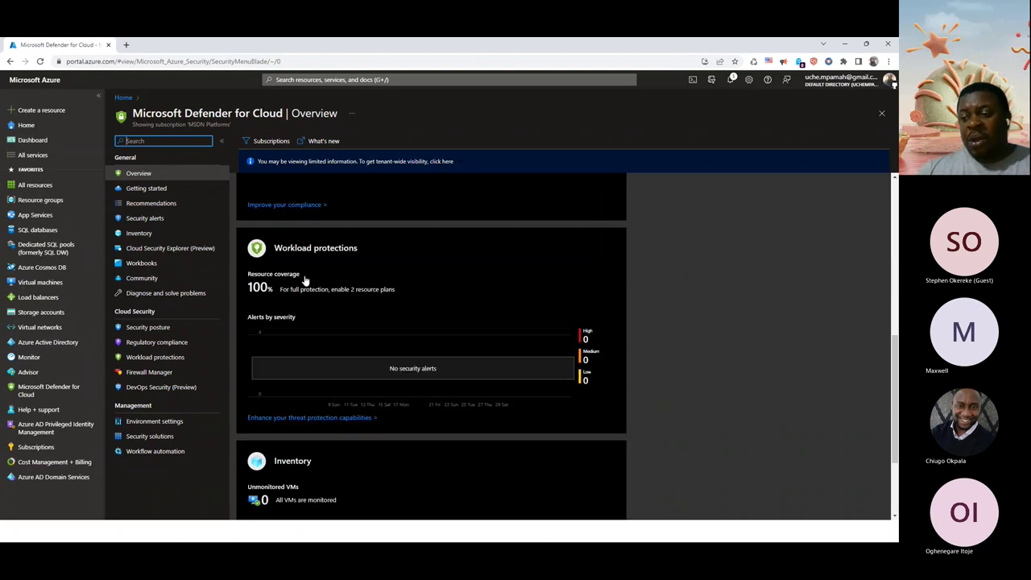
{"action": "scroll", "coordinate": [450, 259], "scroll_direction": "down", "scroll_amount": 2}
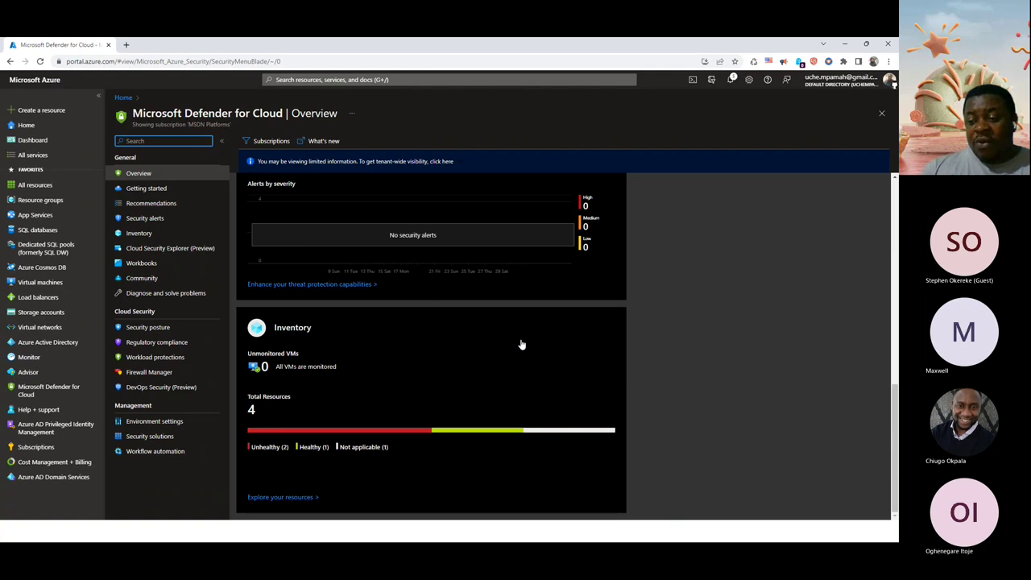
{"action": "scroll", "coordinate": [521, 345], "scroll_direction": "up", "scroll_amount": 5}
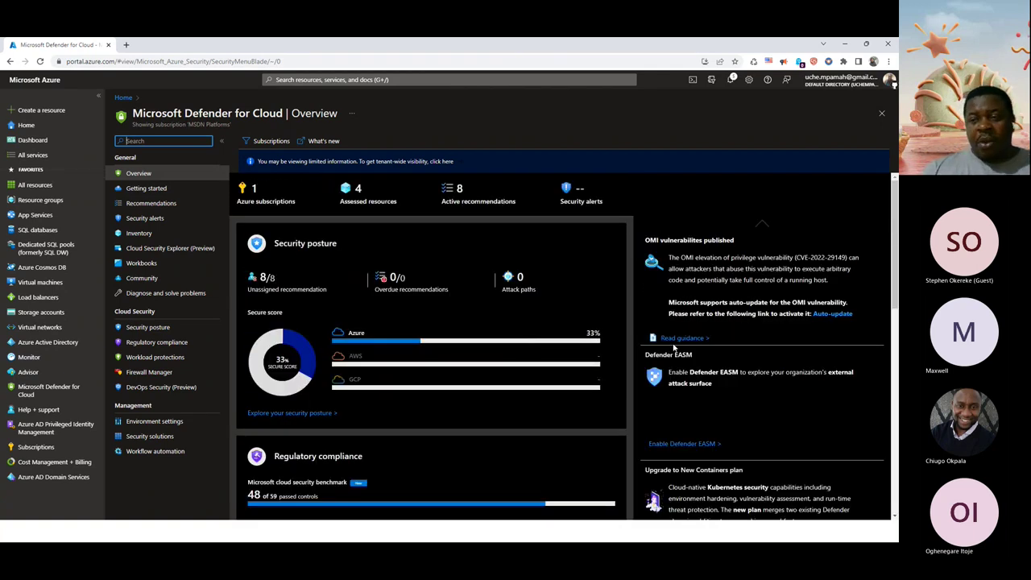
{"action": "scroll", "coordinate": [750, 366], "scroll_direction": "down", "scroll_amount": 2}
{"action": "scroll", "coordinate": [751, 367], "scroll_direction": "up", "scroll_amount": 2}
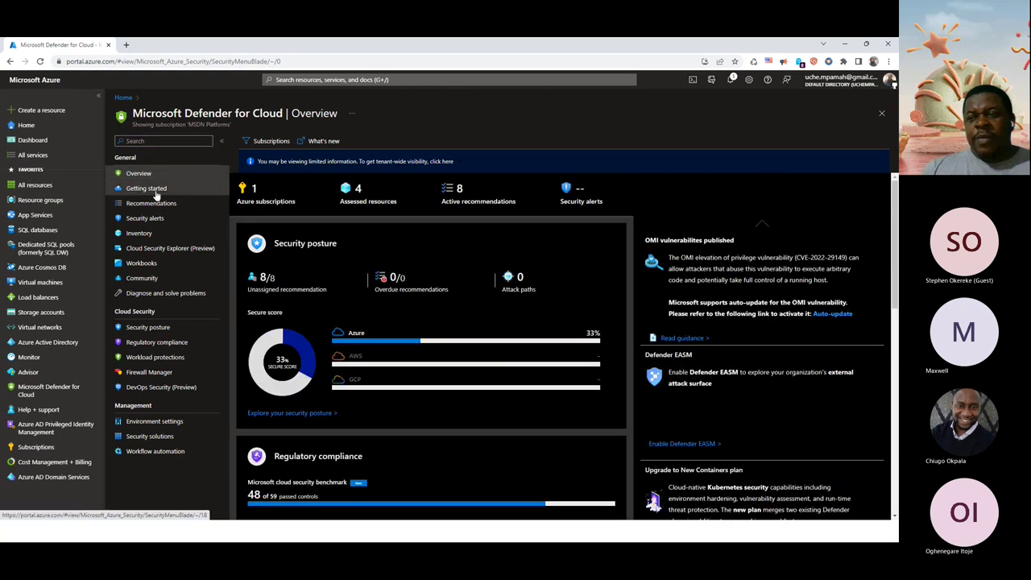
Open the Defender plans of the MSDN Platforms subscription in the environment settings after a look at the Getting started page
{"action": "left_click", "coordinate": [155, 189]}
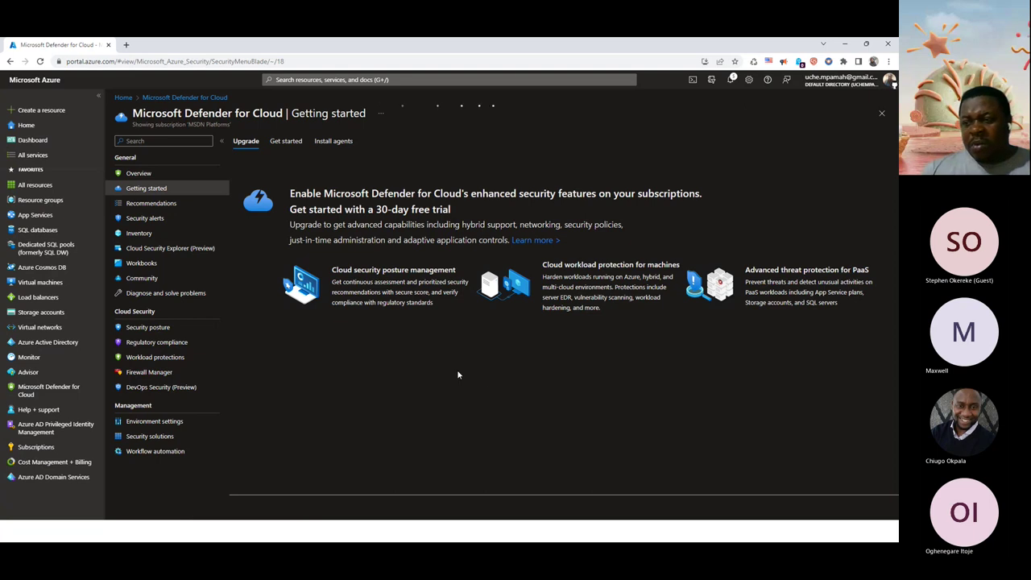
{"action": "left_click", "coordinate": [182, 427]}
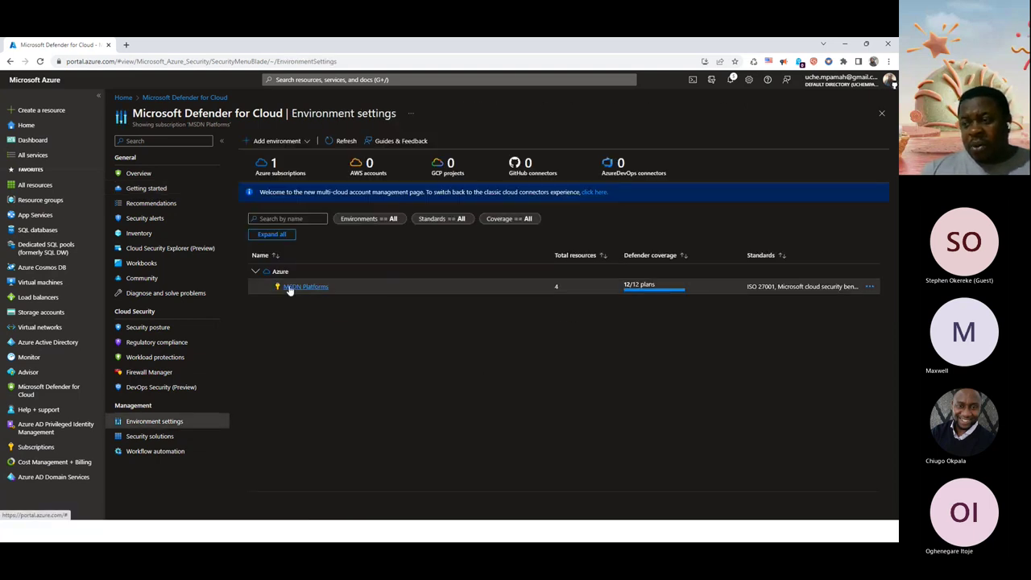
{"action": "left_click", "coordinate": [293, 288]}
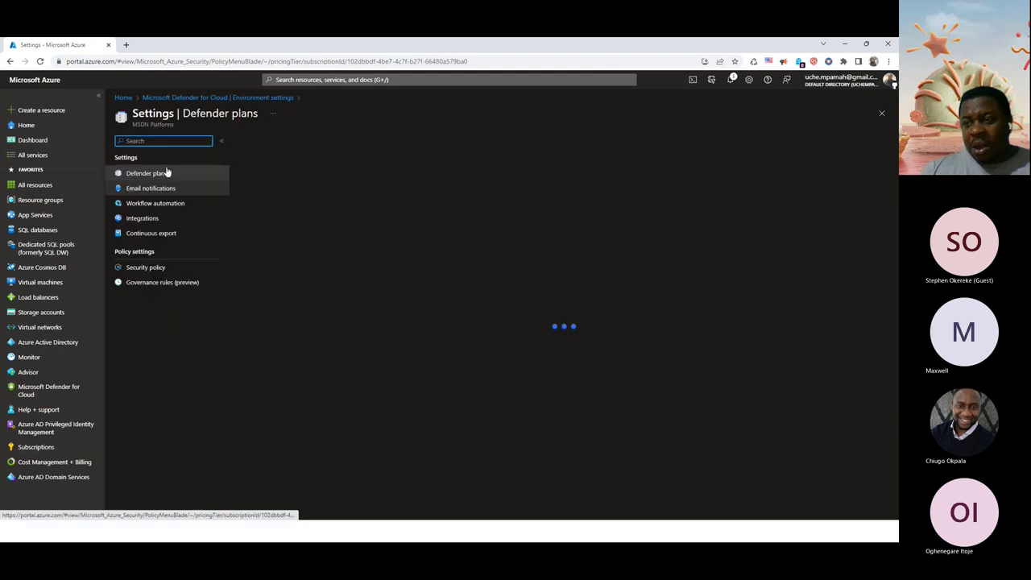
{"action": "left_click", "coordinate": [164, 176]}
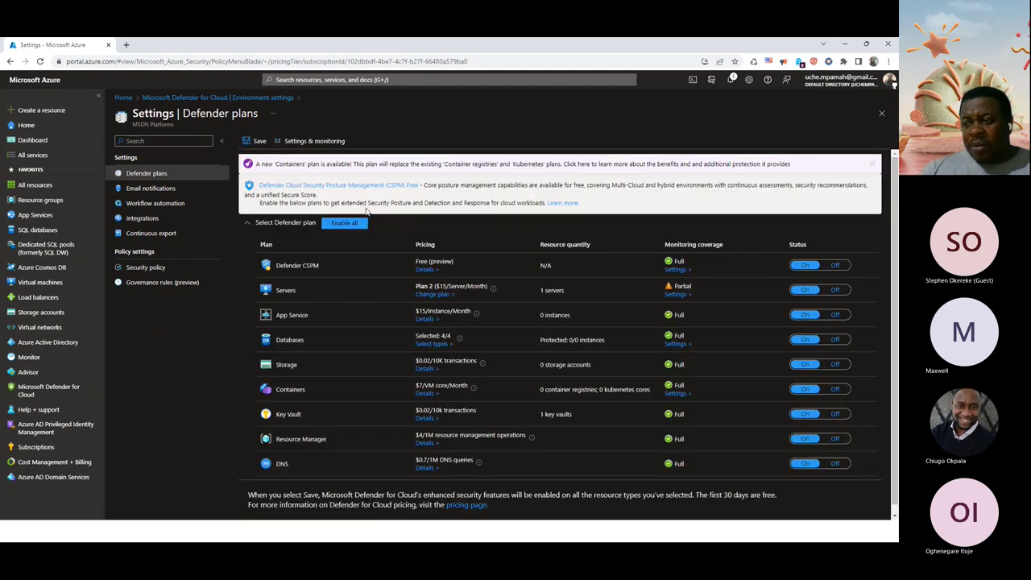
Review the Defender plans and their on/off status, from Defender CSPM, Servers, Storage and Containers down to DNS
{"action": "scroll", "coordinate": [356, 347], "scroll_direction": "down", "scroll_amount": 1}
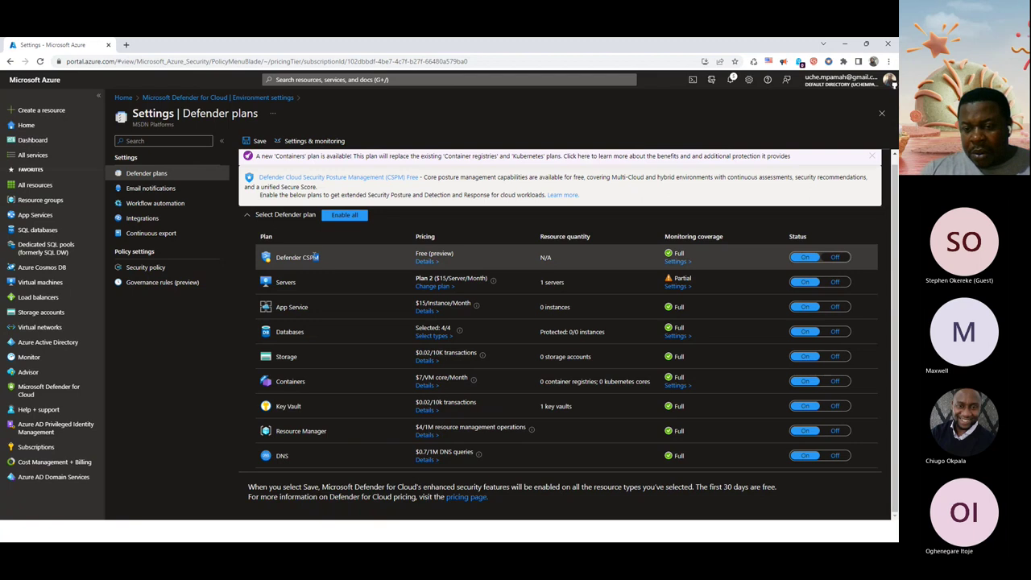
{"action": "left_click_drag", "start_coordinate": [316, 257], "coordinate": [277, 284]}
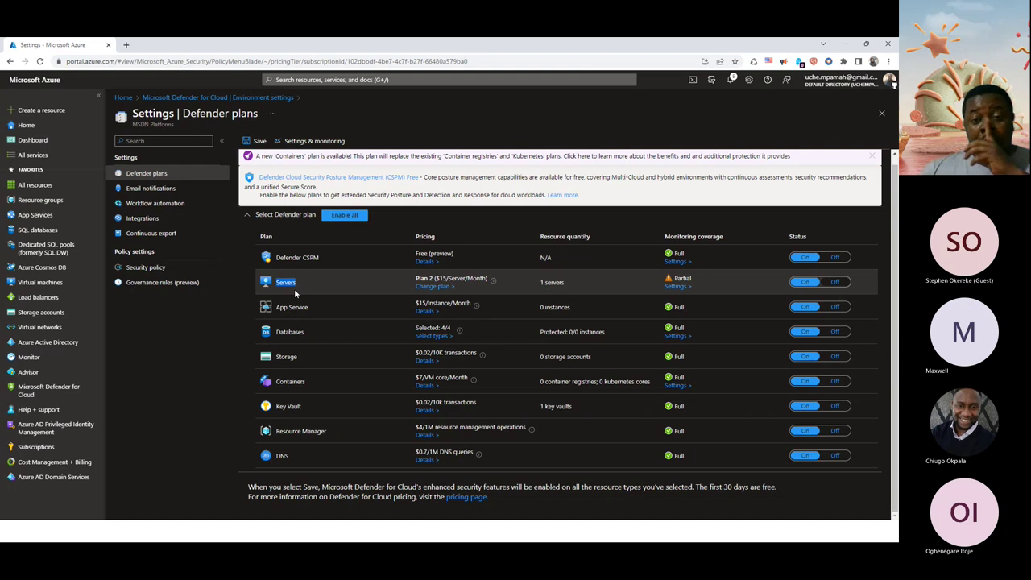
{"action": "left_click_drag", "start_coordinate": [314, 309], "coordinate": [271, 359]}
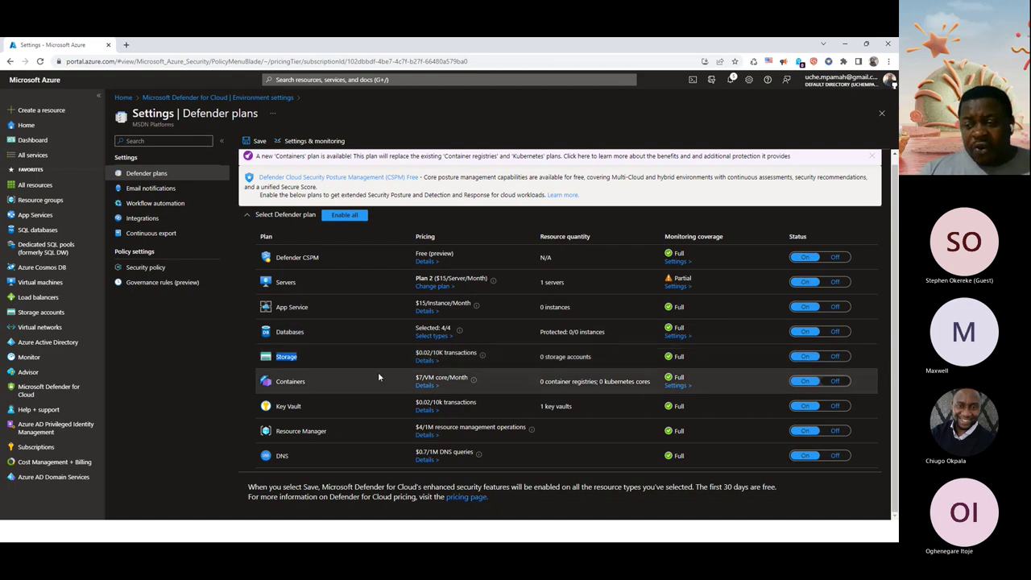
{"action": "left_click", "coordinate": [327, 385]}
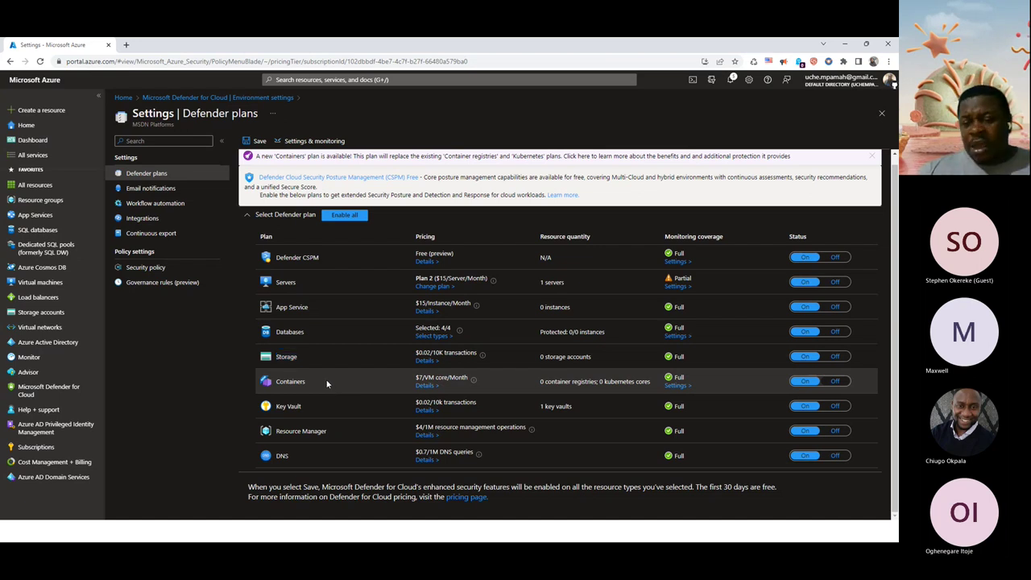
{"action": "double_click", "coordinate": [318, 384]}
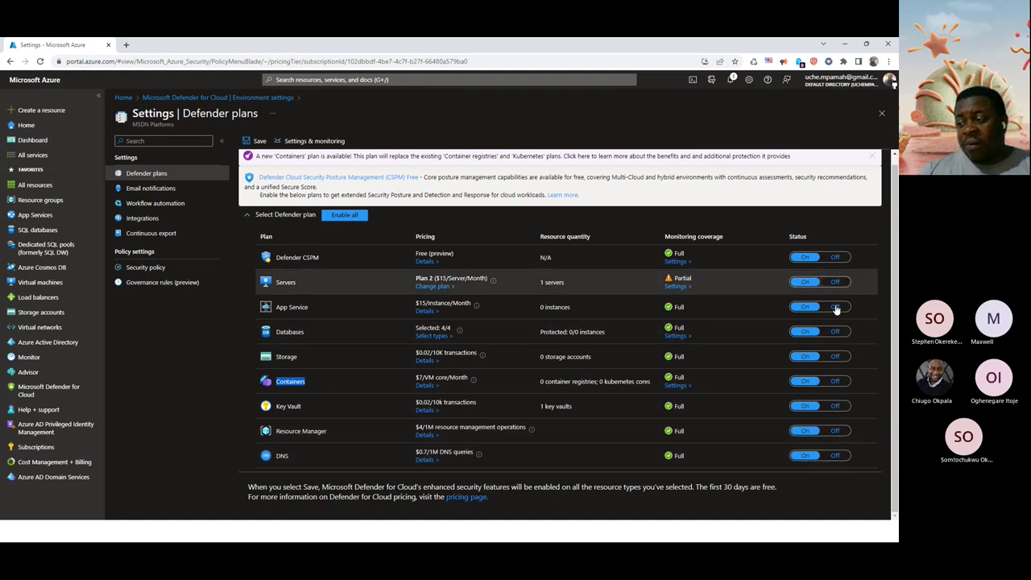
{"action": "left_click", "coordinate": [828, 457]}
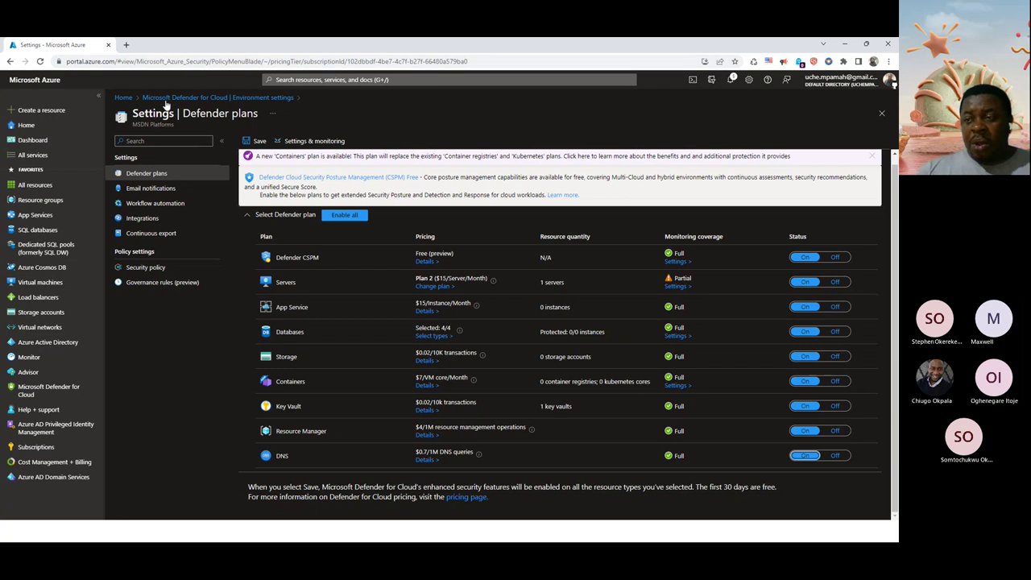
Return to Defender for Cloud's recommendations and open the Enable MFA recommendation for accounts with owner permissions on subscriptions
{"action": "left_click_drag", "start_coordinate": [125, 97], "coordinate": [246, 101]}
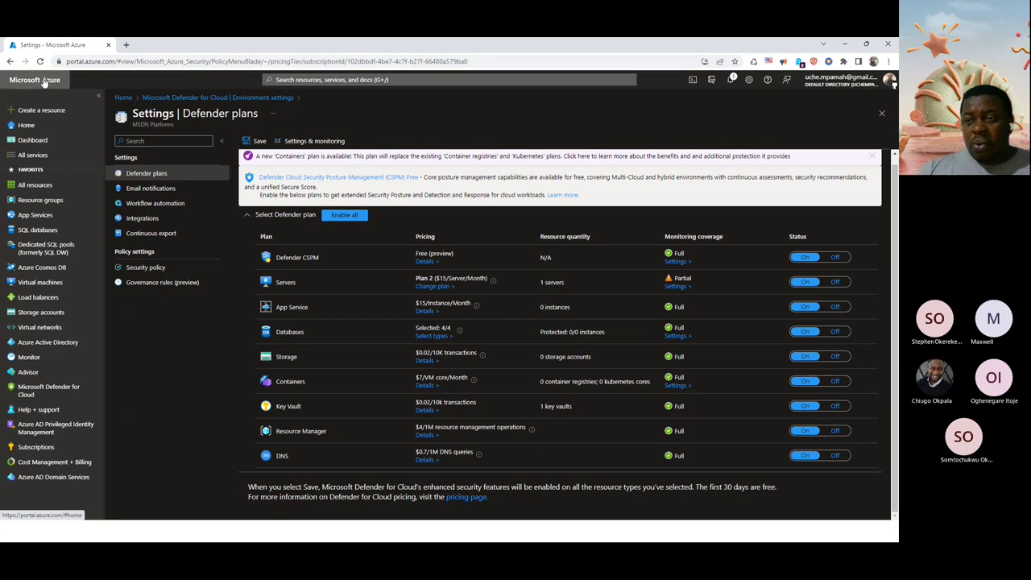
{"action": "left_click", "coordinate": [11, 62]}
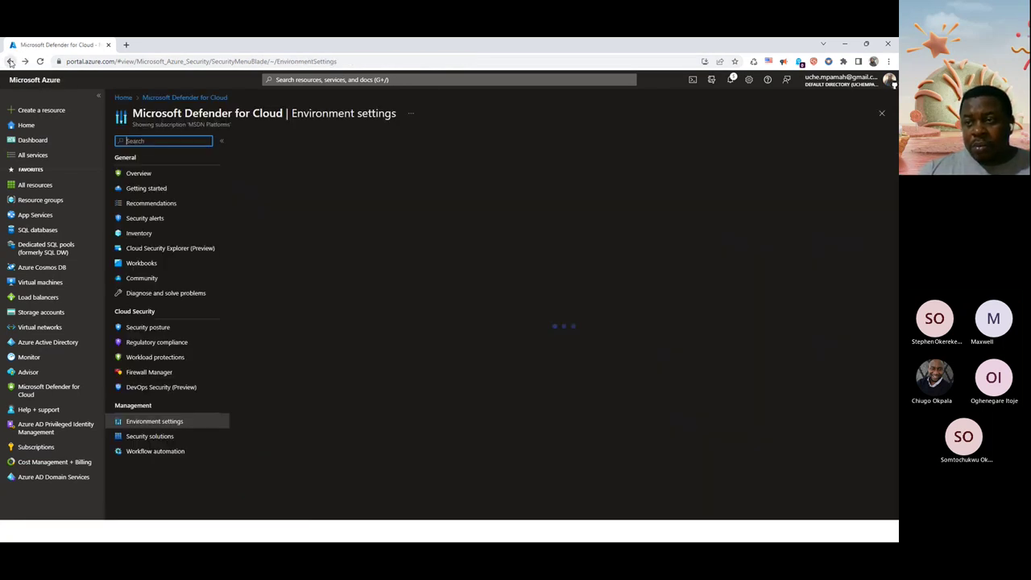
{"action": "left_click", "coordinate": [11, 61]}
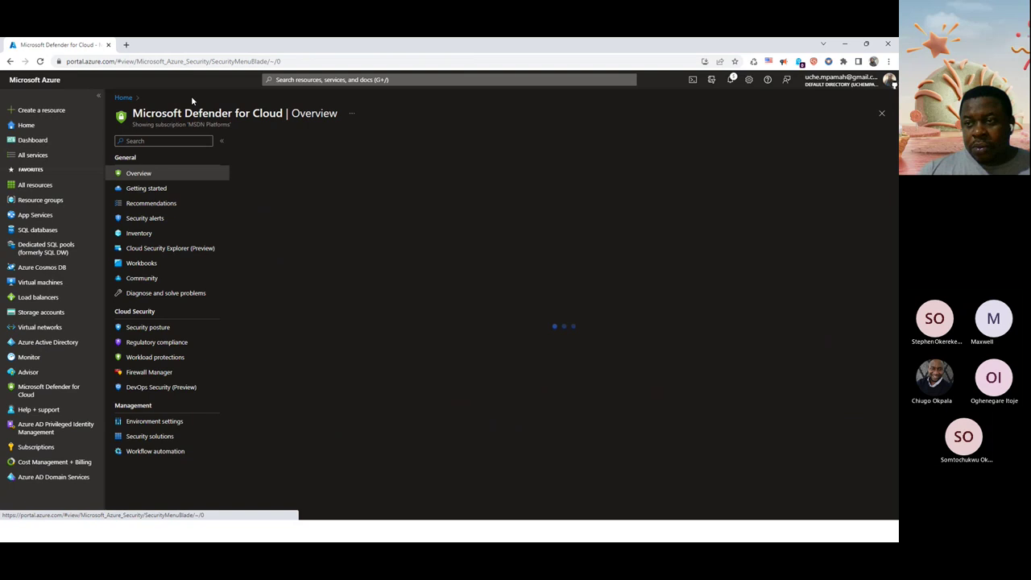
{"action": "left_click", "coordinate": [167, 206]}
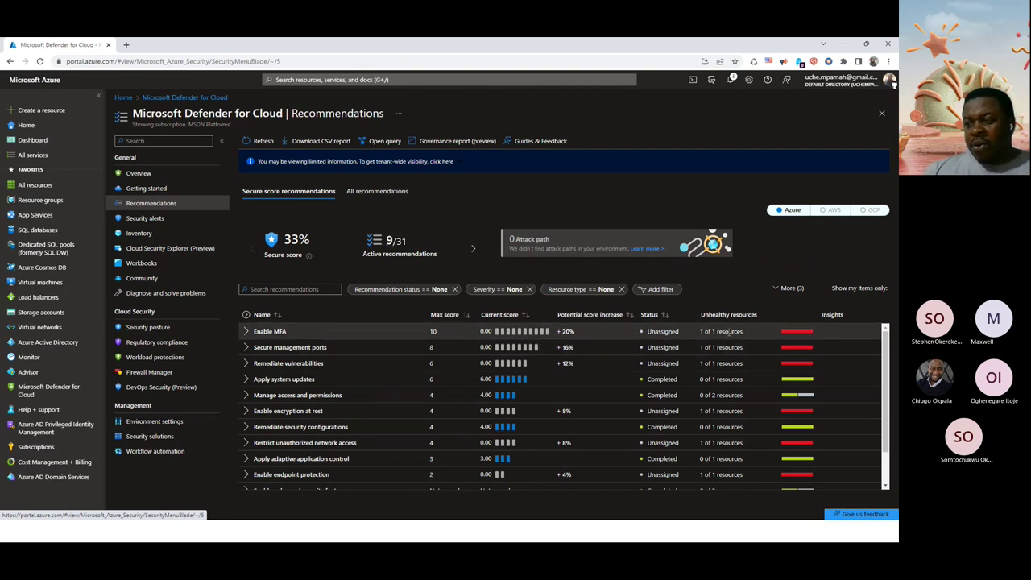
{"action": "left_click", "coordinate": [247, 332]}
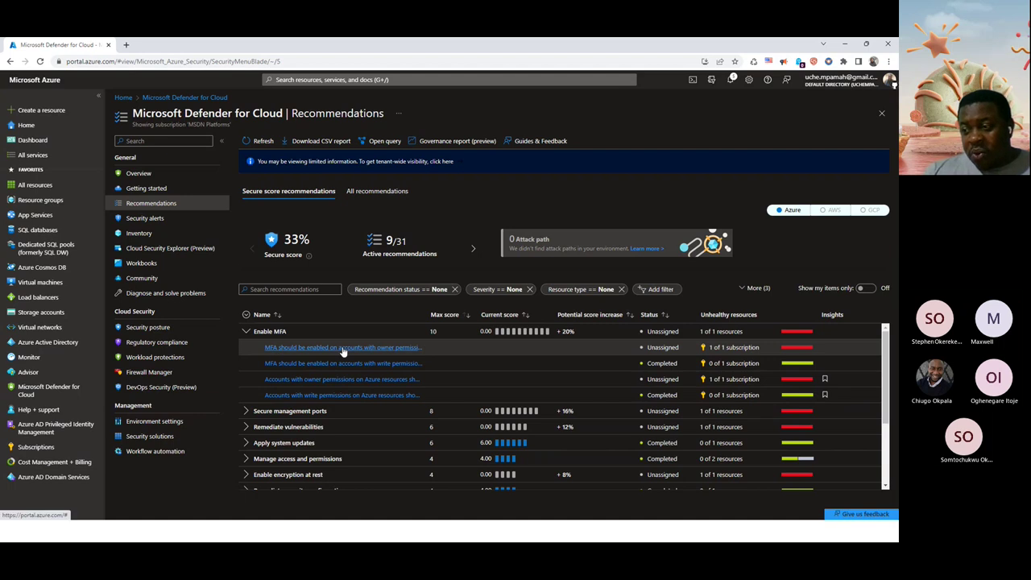
{"action": "left_click", "coordinate": [390, 349]}
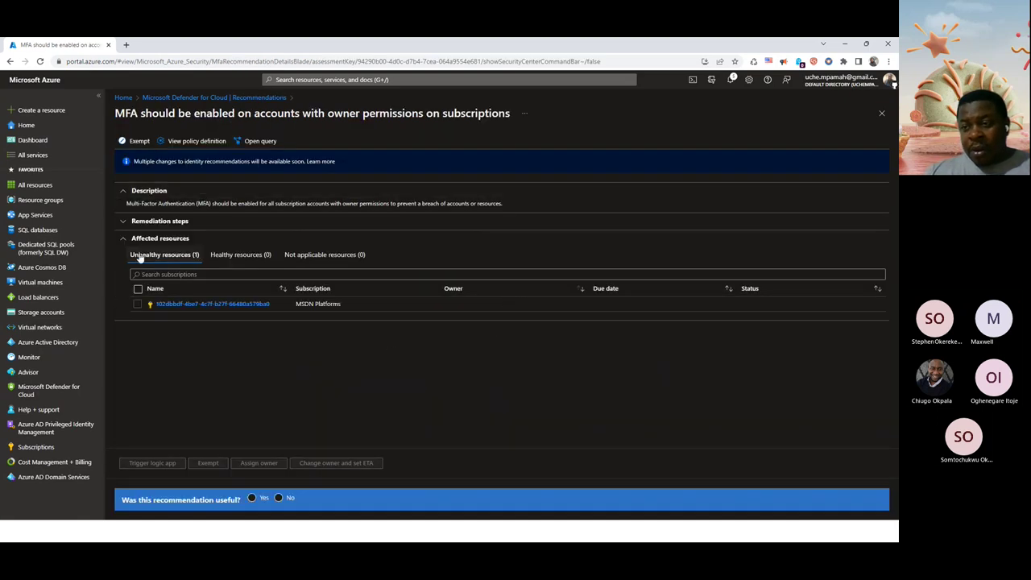
Select the unhealthy MSDN Platforms subscription and view the Assign owner and Trigger a logic app forms, closing each without submitting
{"action": "left_click", "coordinate": [138, 304]}
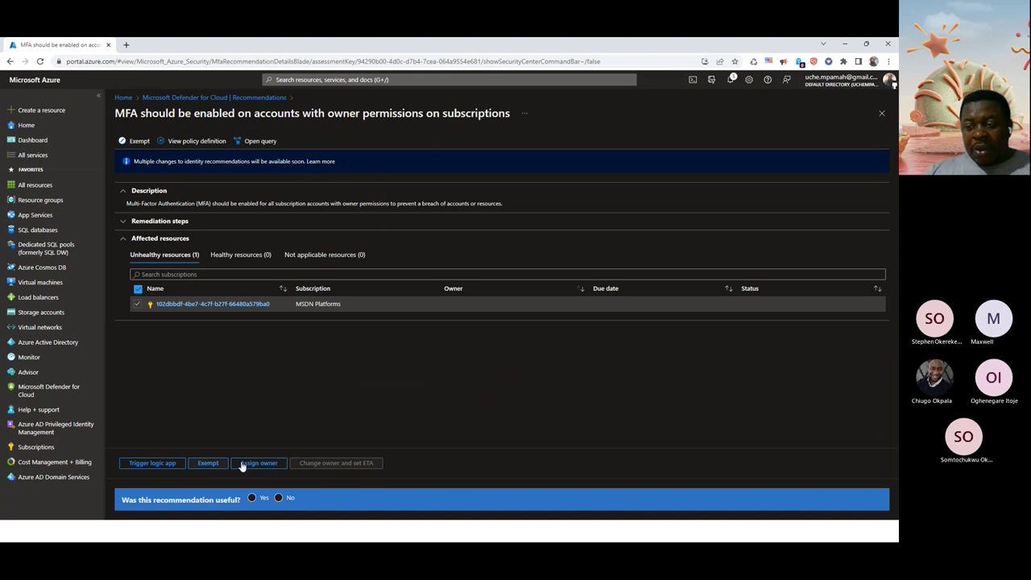
{"action": "left_click", "coordinate": [268, 466]}
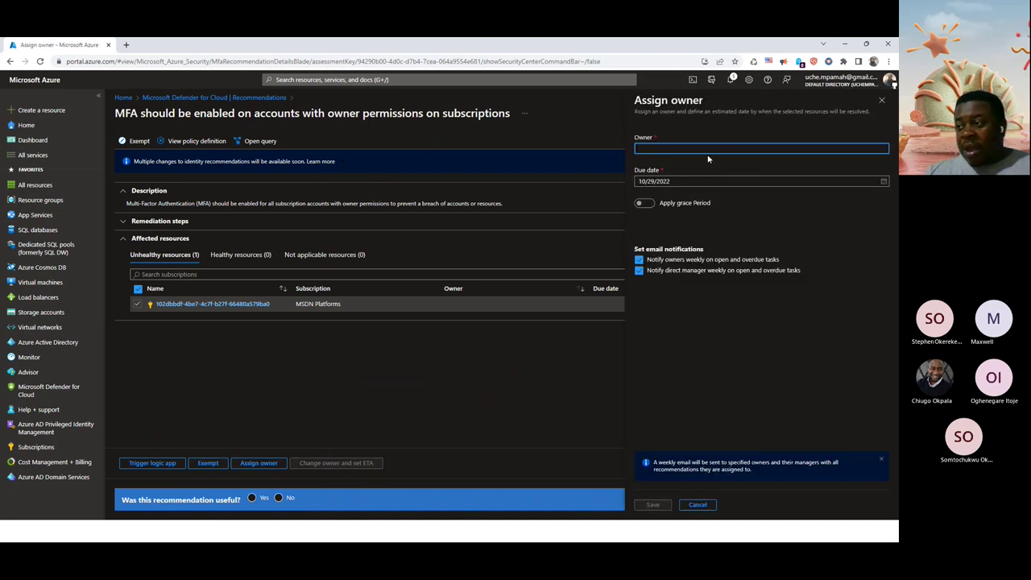
{"action": "left_click", "coordinate": [882, 100]}
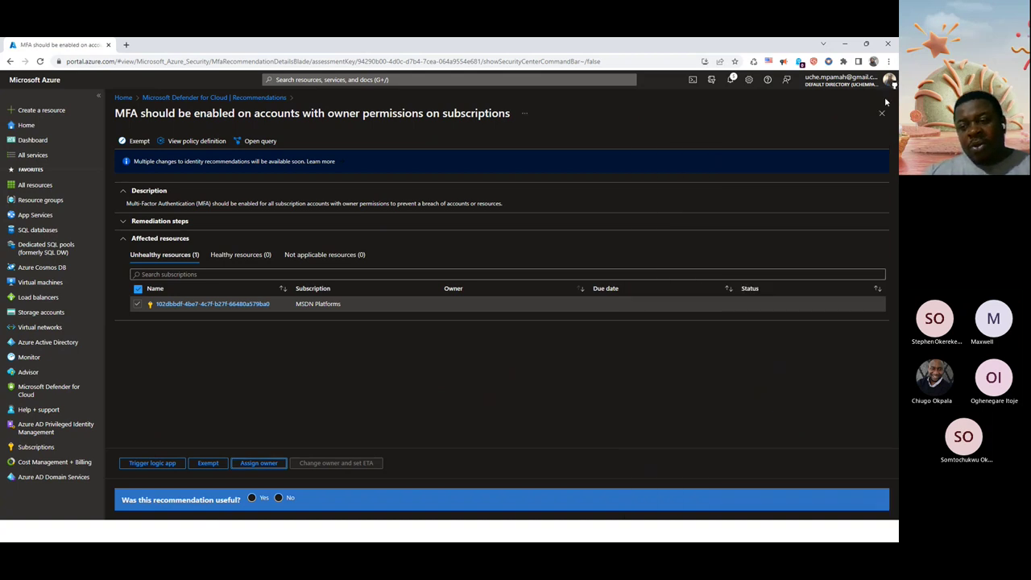
{"action": "left_click", "coordinate": [153, 463]}
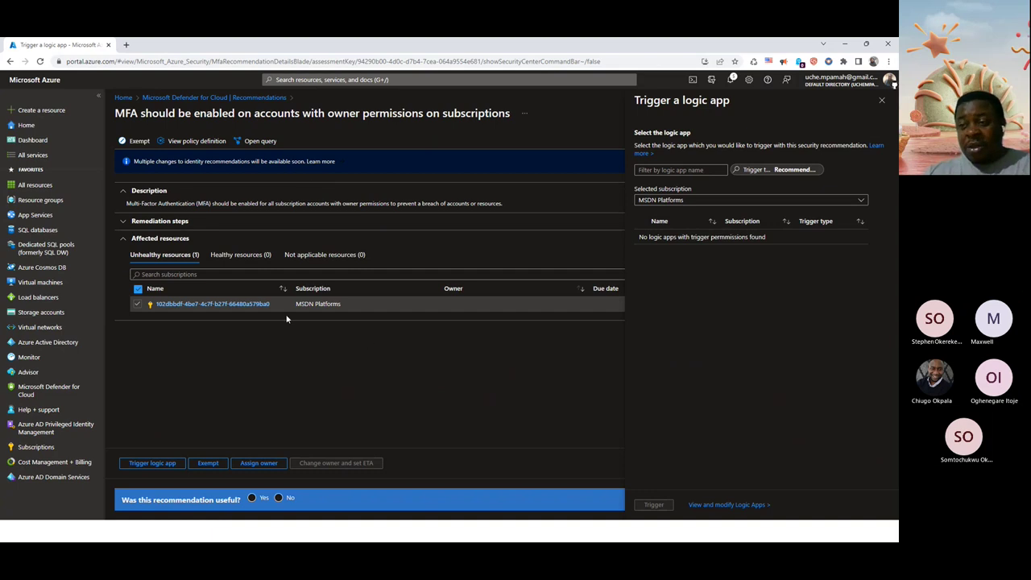
{"action": "left_click", "coordinate": [883, 103]}
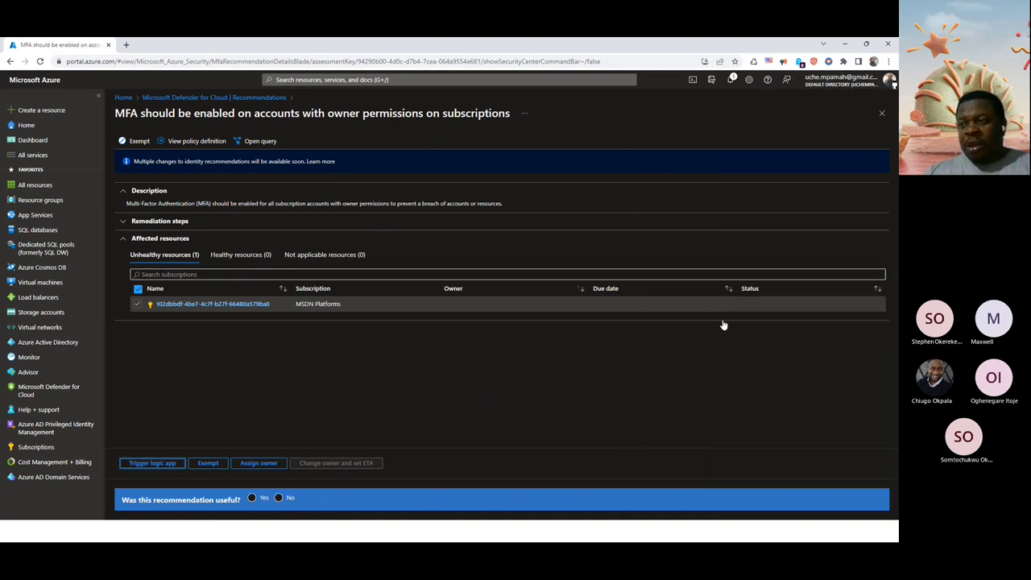
Collapse the affected resources and read through the manual remediation steps for the MFA recommendation
{"action": "left_click", "coordinate": [138, 238]}
{"action": "left_click", "coordinate": [125, 221]}
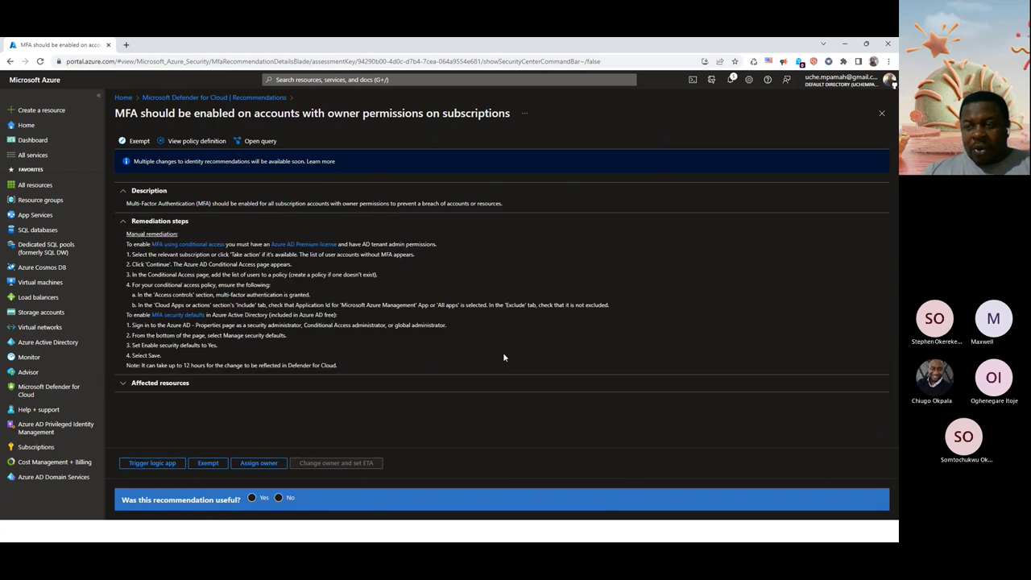
{"action": "left_click_drag", "start_coordinate": [431, 378], "coordinate": [115, 223]}
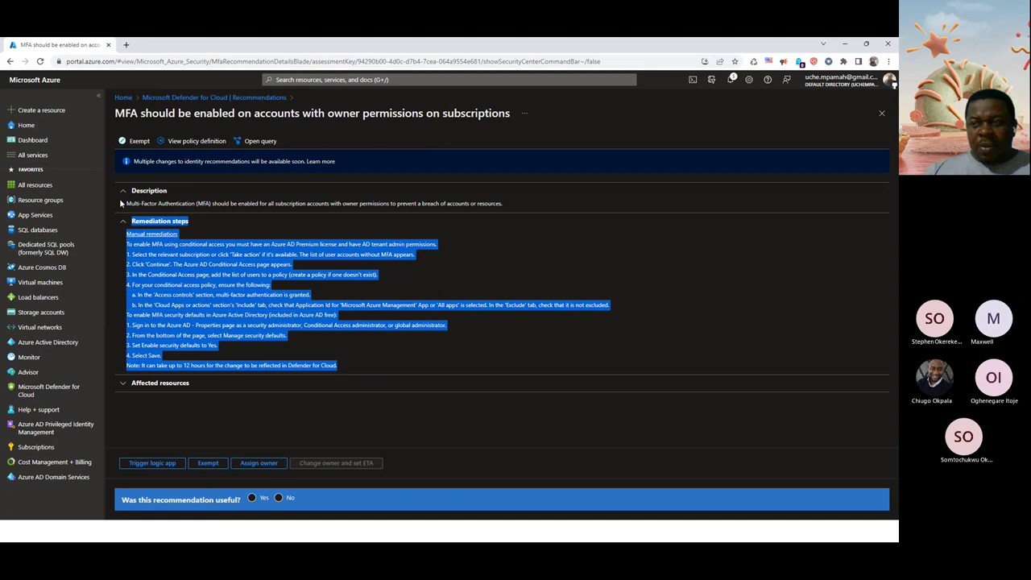
Return to the recommendations and show the remediation steps for protecting internet-facing virtual machines with network security groups, under Secure management ports
{"action": "left_click", "coordinate": [186, 97]}
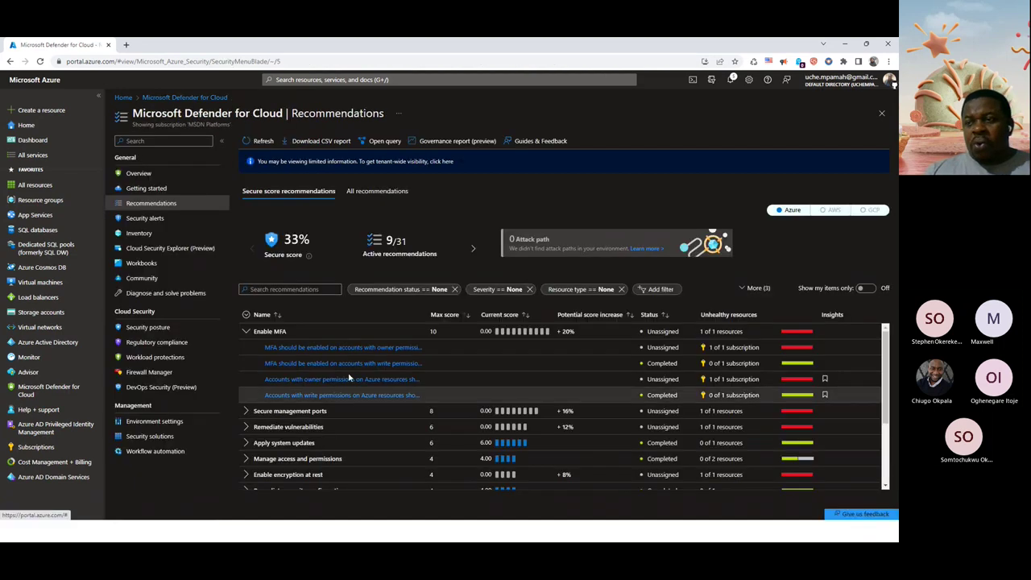
{"action": "left_click", "coordinate": [246, 331]}
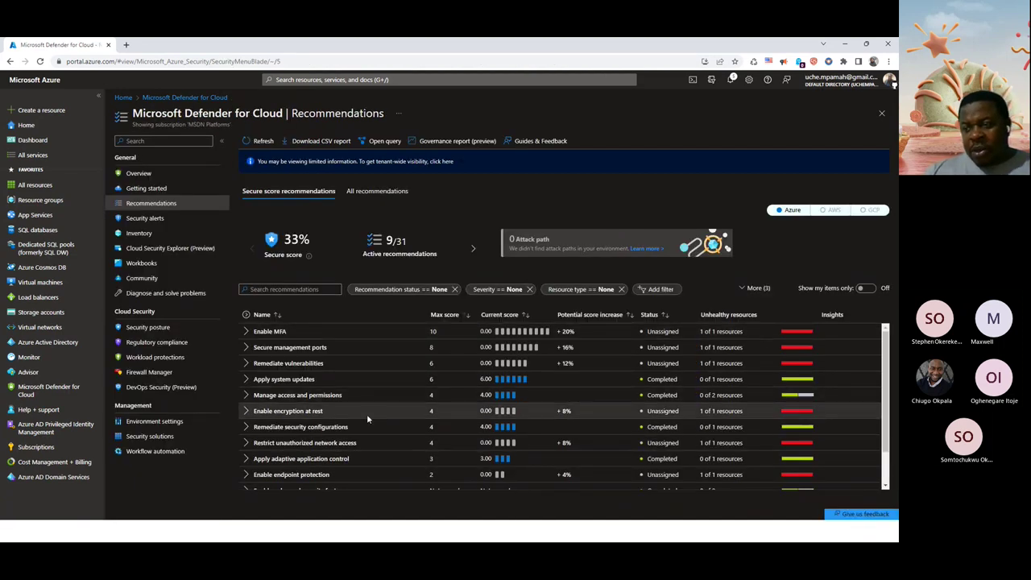
{"action": "left_click", "coordinate": [245, 347]}
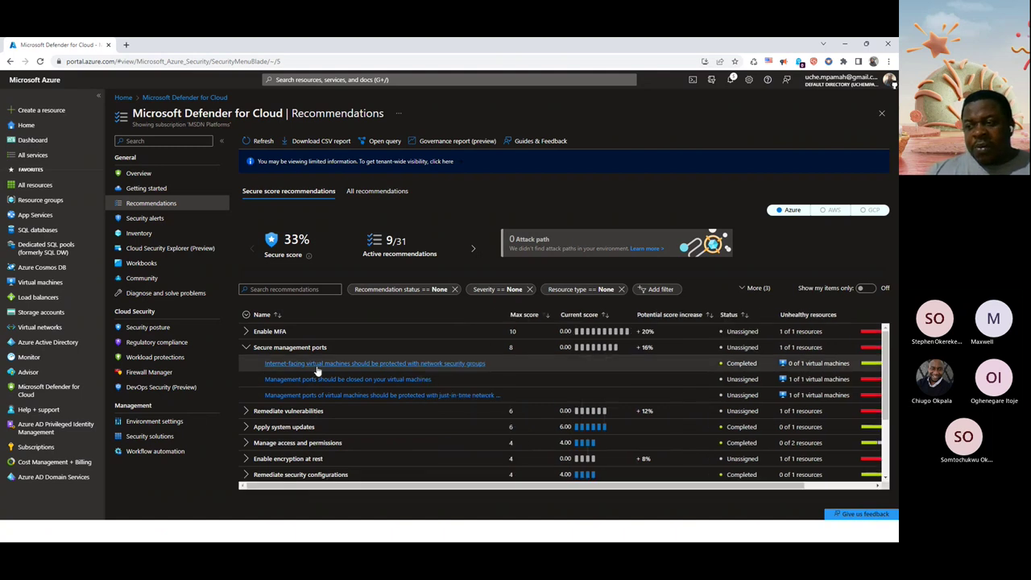
{"action": "left_click", "coordinate": [436, 367]}
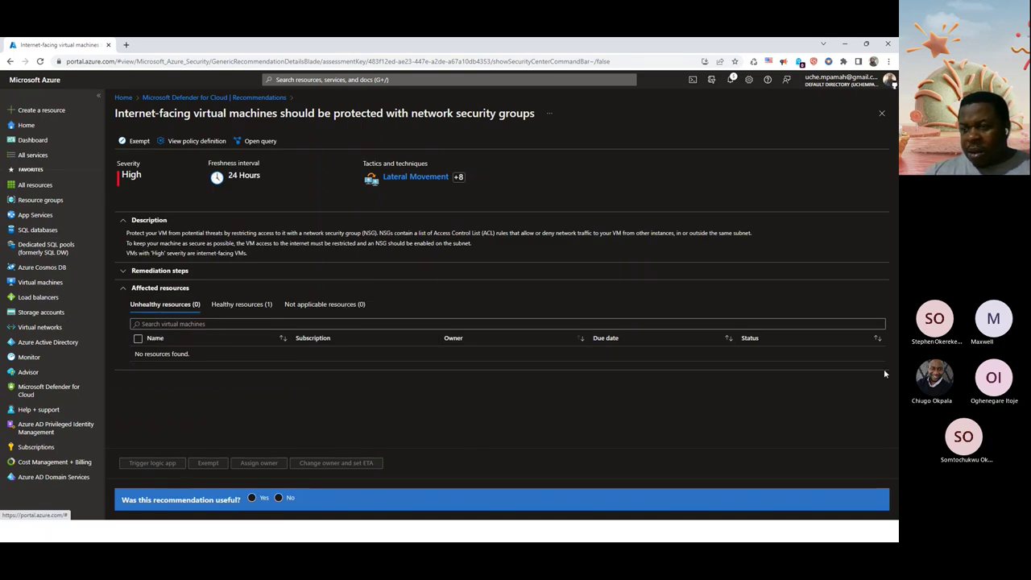
{"action": "left_click", "coordinate": [120, 271]}
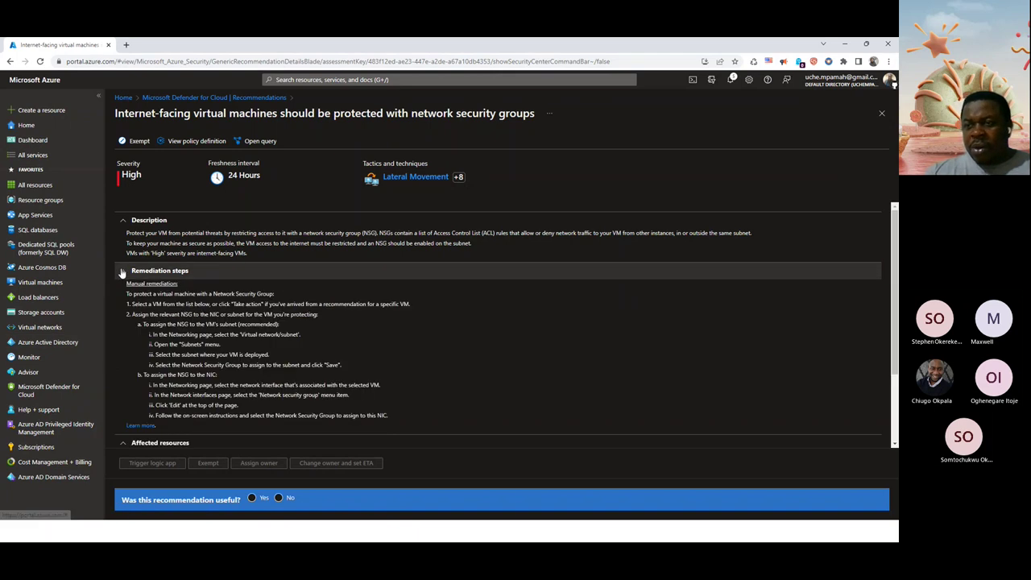
Return to the recommendations and open the one on protecting virtual machines' management ports with just-in-time network access control, under Secure management ports
{"action": "left_click", "coordinate": [121, 271]}
{"action": "left_click", "coordinate": [179, 98]}
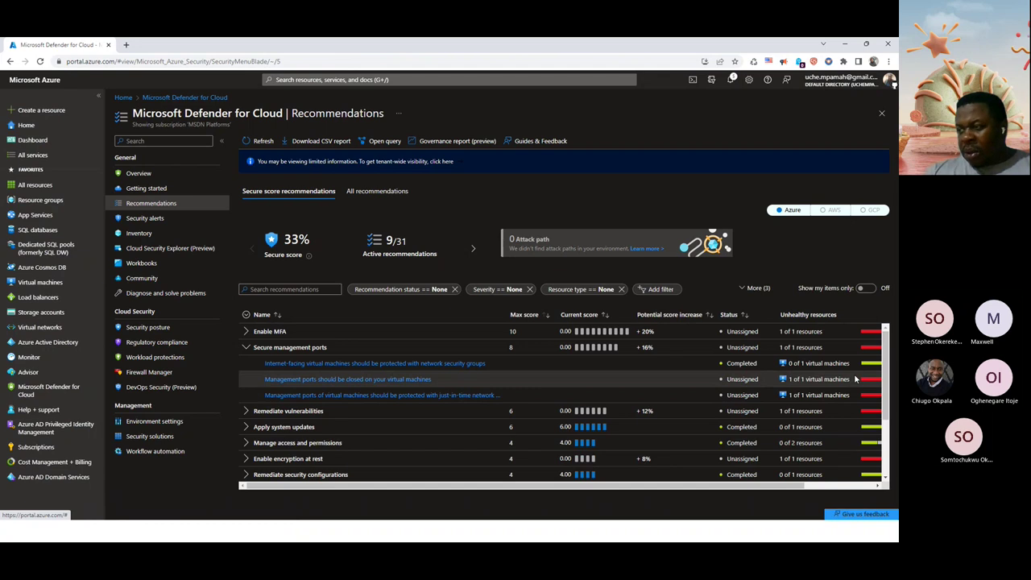
{"action": "scroll", "coordinate": [856, 379], "scroll_direction": "right", "scroll_amount": 2}
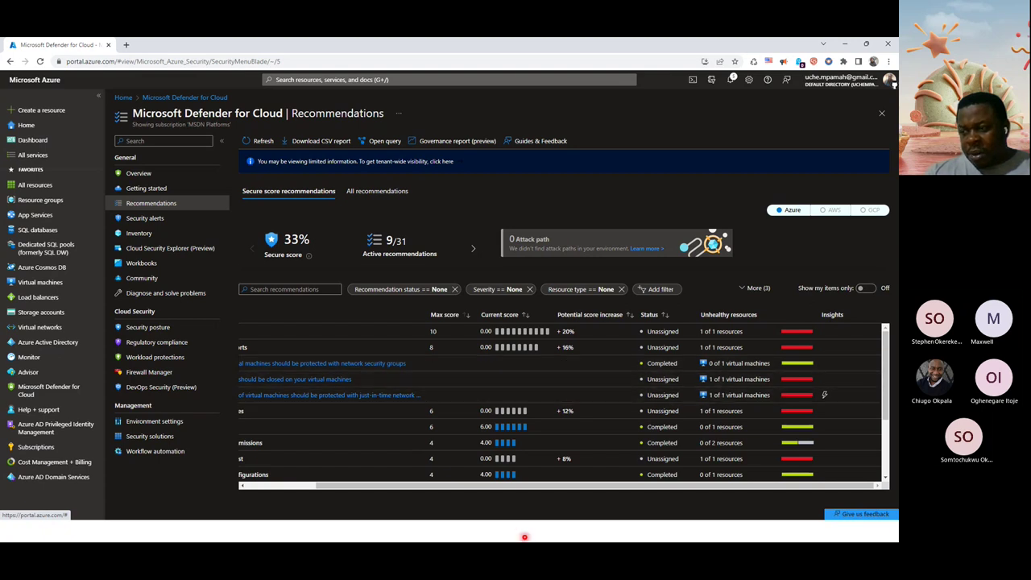
{"action": "scroll", "coordinate": [302, 406], "scroll_direction": "left", "scroll_amount": 2}
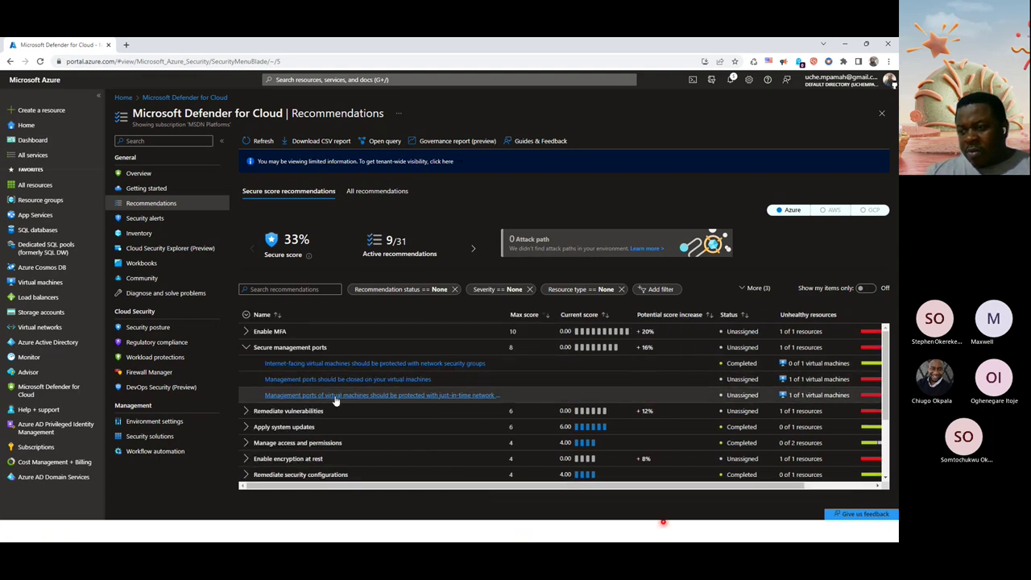
{"action": "left_click", "coordinate": [465, 396]}
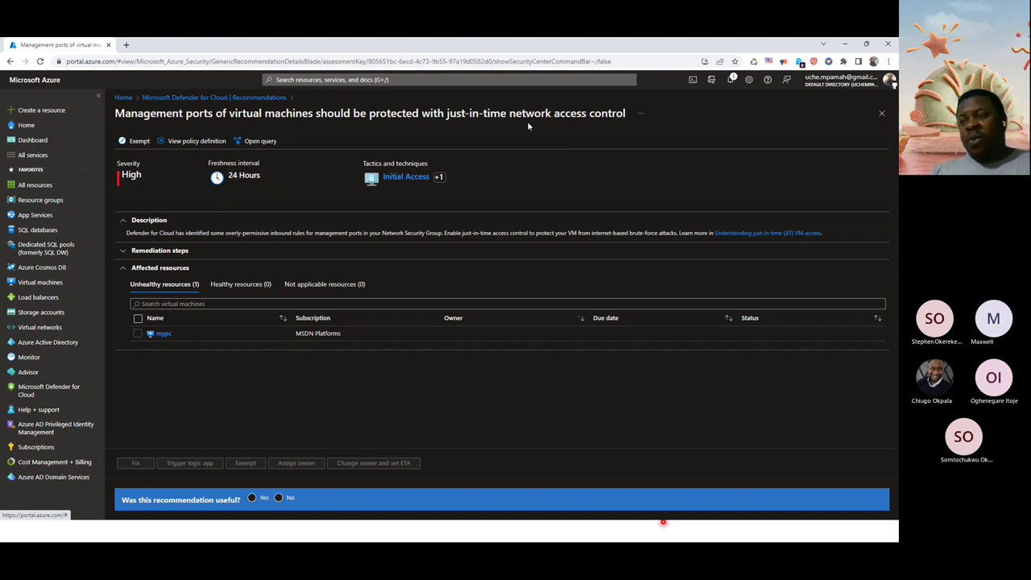
Return to the recommendations and open Install endpoint protection solution on virtual machines, under Enable endpoint protection
{"action": "left_click", "coordinate": [197, 99]}
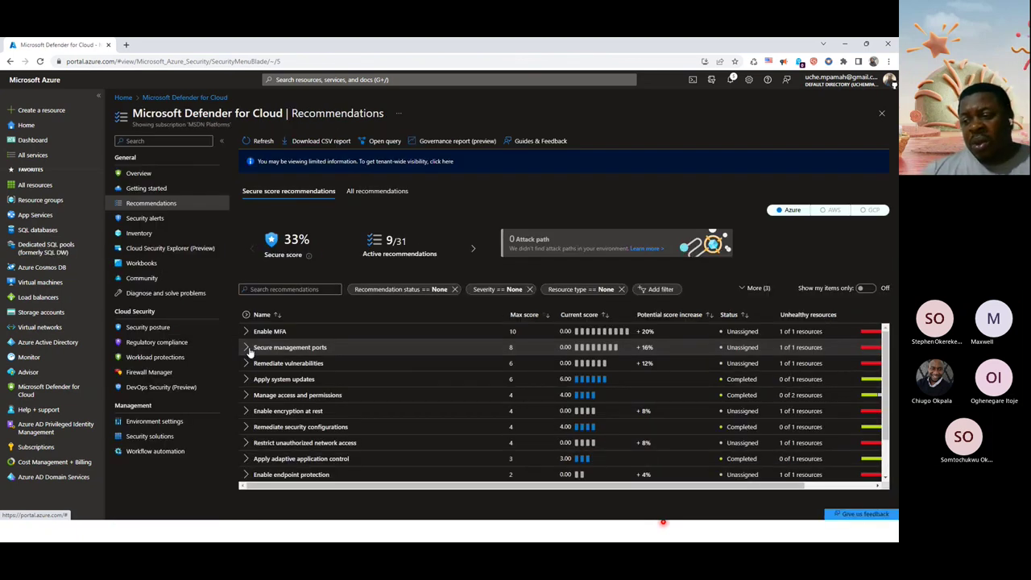
{"action": "scroll", "coordinate": [780, 411], "scroll_direction": "down", "scroll_amount": 3}
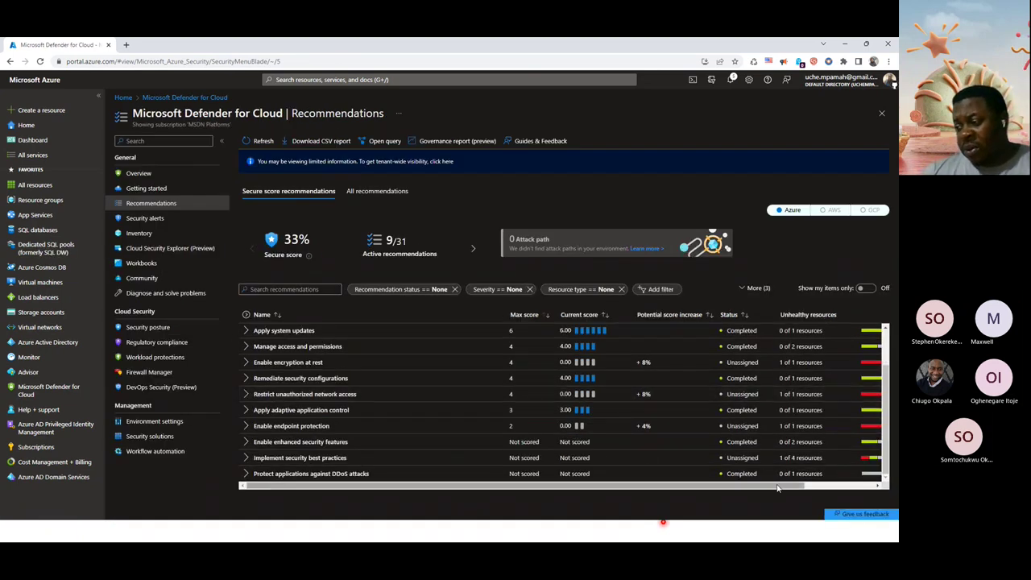
{"action": "scroll", "coordinate": [773, 487], "scroll_direction": "right", "scroll_amount": 2}
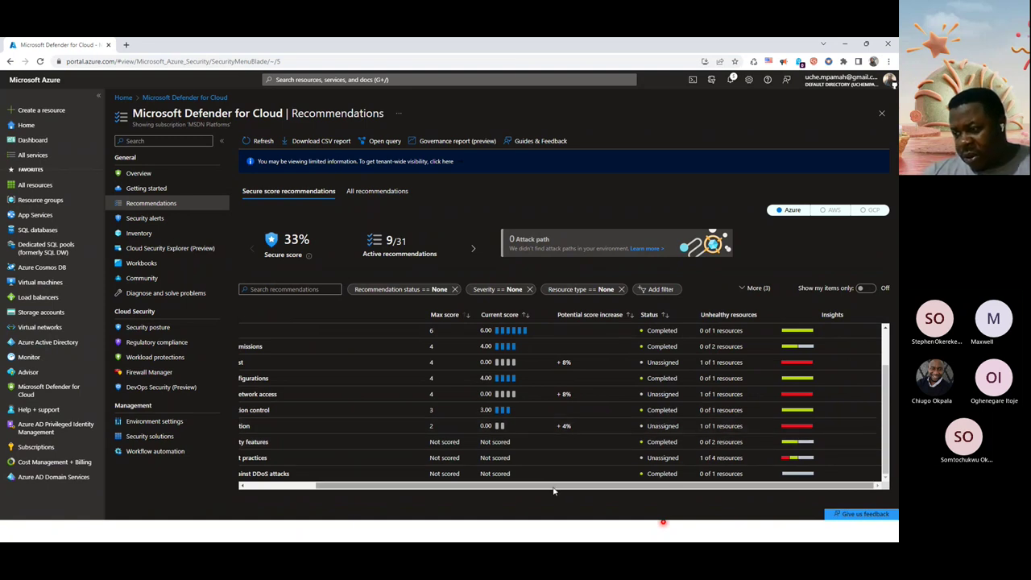
{"action": "scroll", "coordinate": [356, 488], "scroll_direction": "left", "scroll_amount": 2}
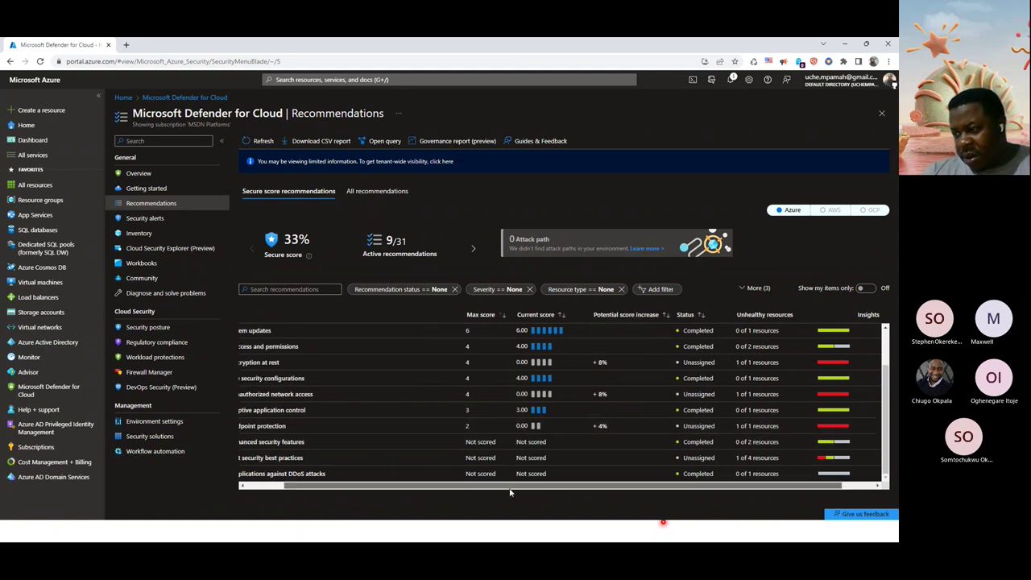
{"action": "left_click", "coordinate": [246, 427]}
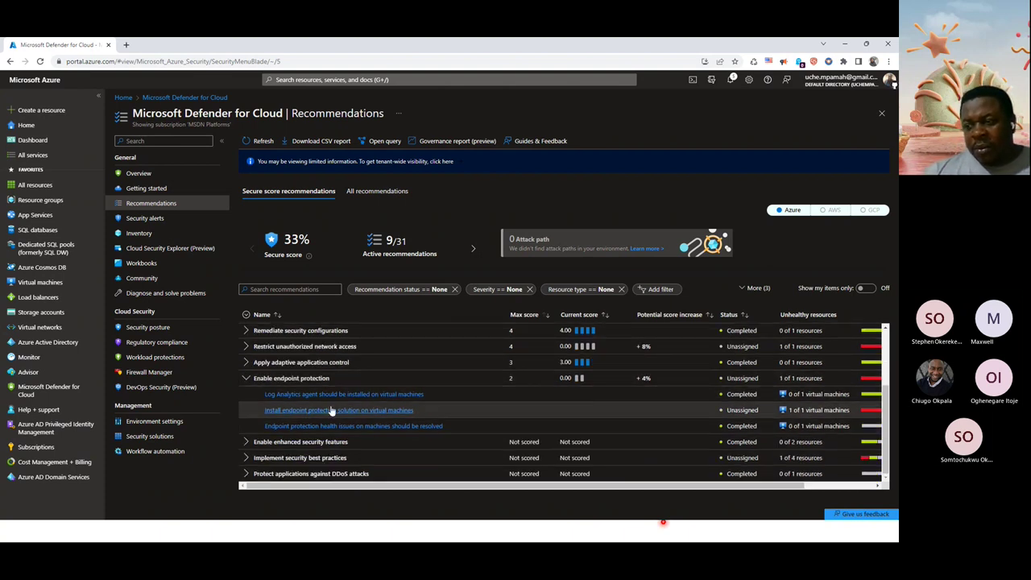
{"action": "left_click", "coordinate": [294, 413]}
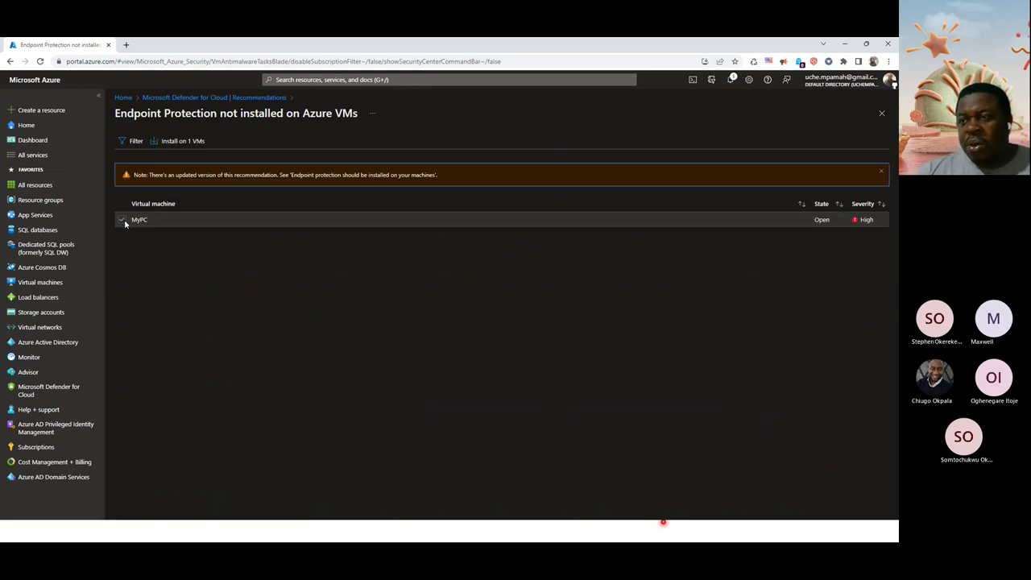
Try to install Microsoft Antimalware on the MyPC virtual machine with the default configuration
{"action": "left_click", "coordinate": [174, 141]}
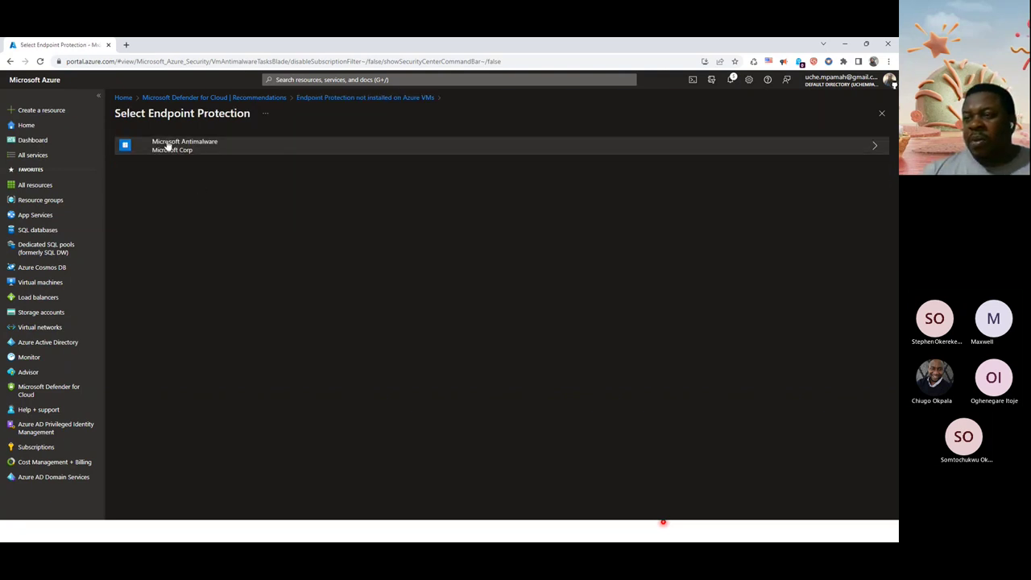
{"action": "left_click", "coordinate": [167, 145]}
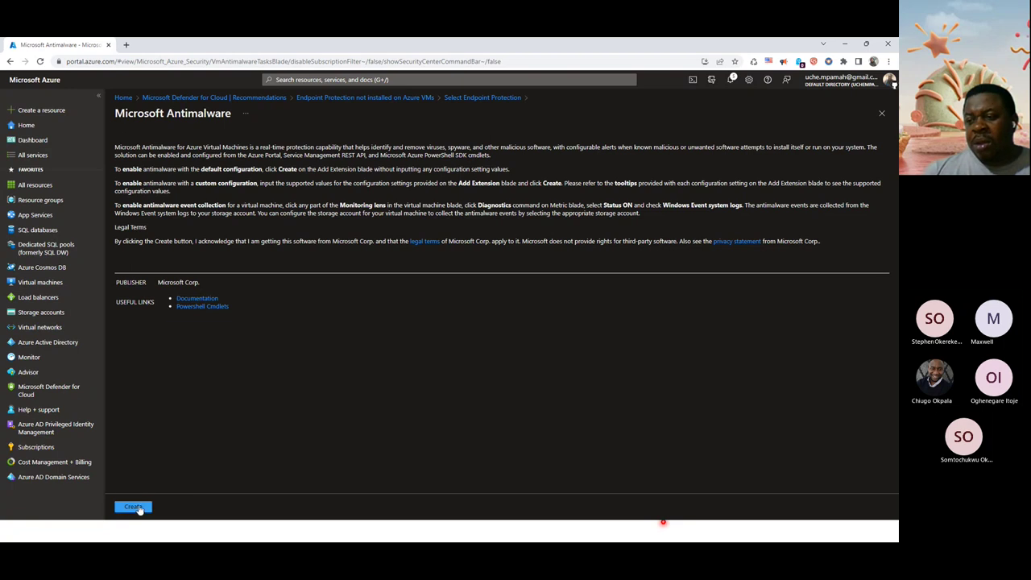
{"action": "left_click", "coordinate": [134, 507]}
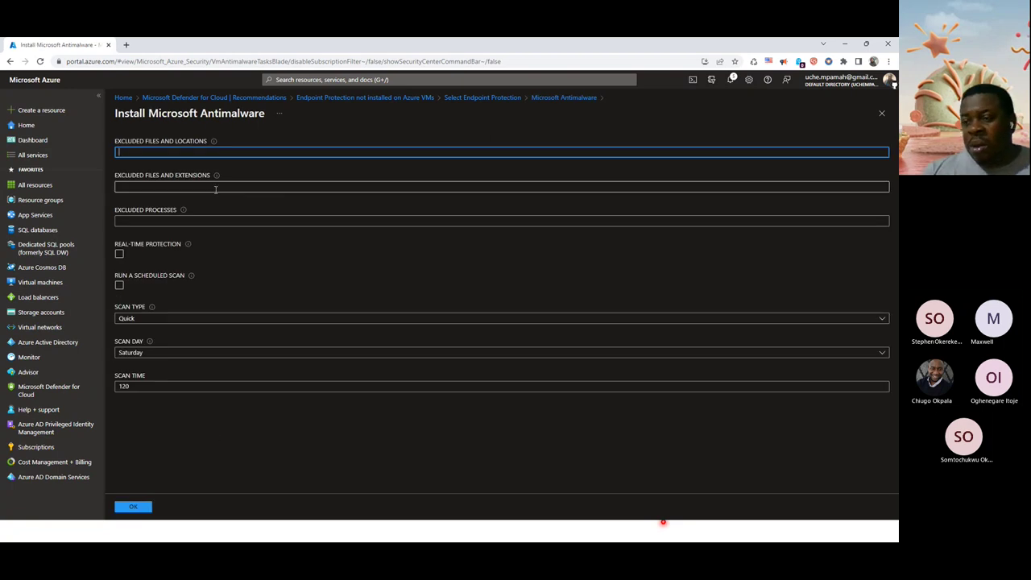
{"action": "left_click", "coordinate": [141, 508]}
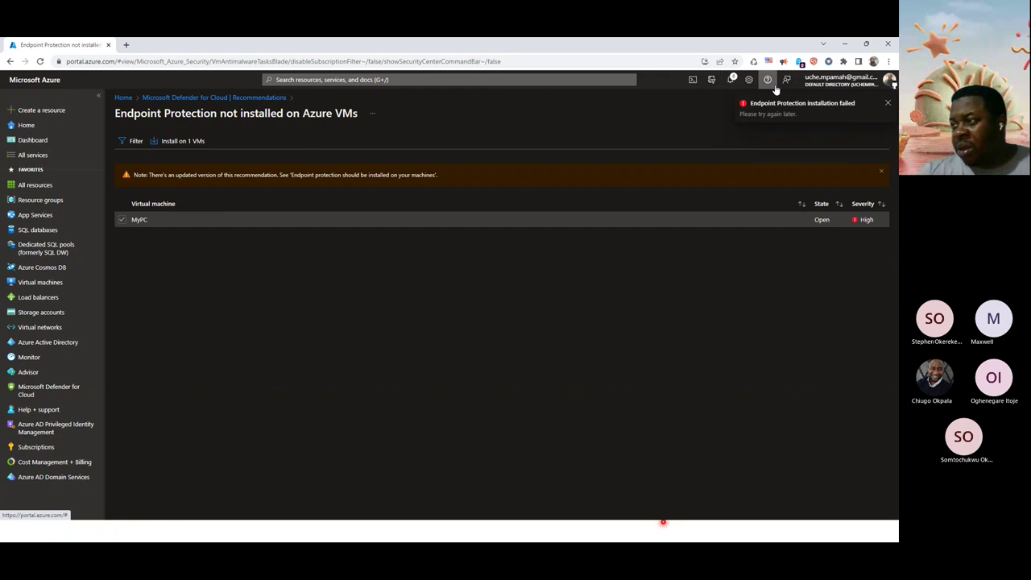
Try to install Microsoft Antimalware on MyPC again, with real-time protection and a scheduled scan enabled
{"action": "left_click", "coordinate": [184, 142]}
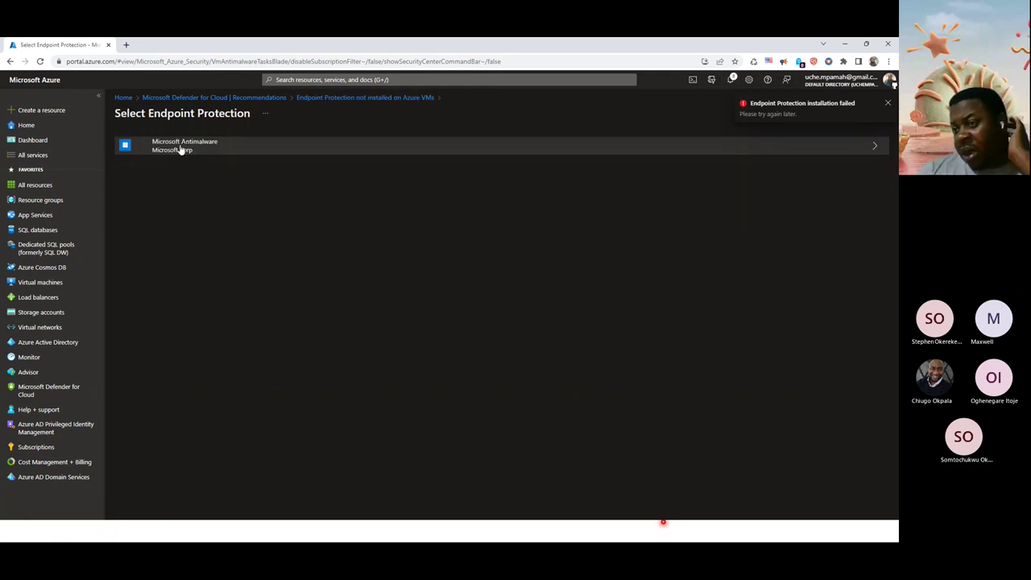
{"action": "left_click", "coordinate": [182, 150]}
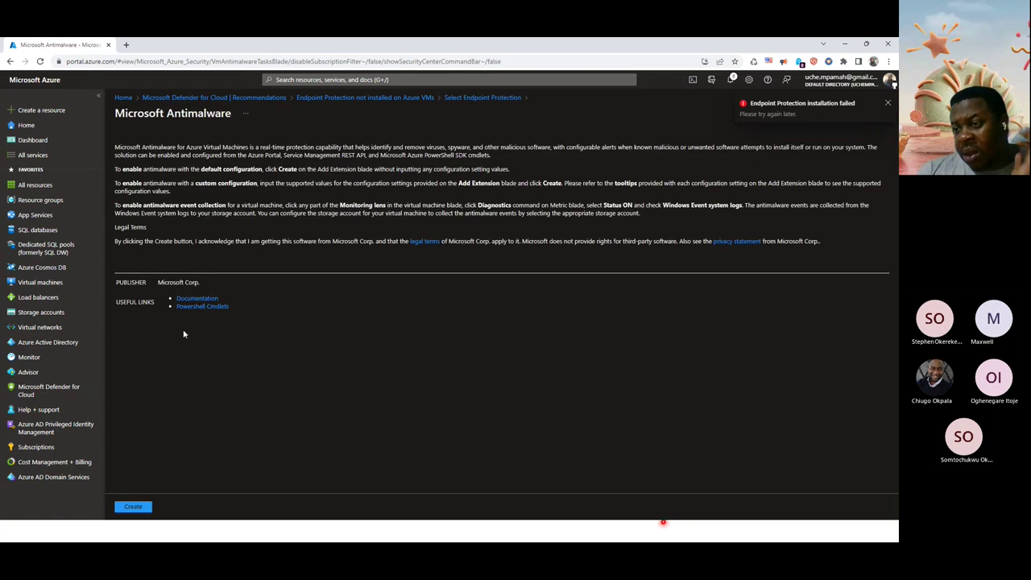
{"action": "left_click", "coordinate": [139, 510]}
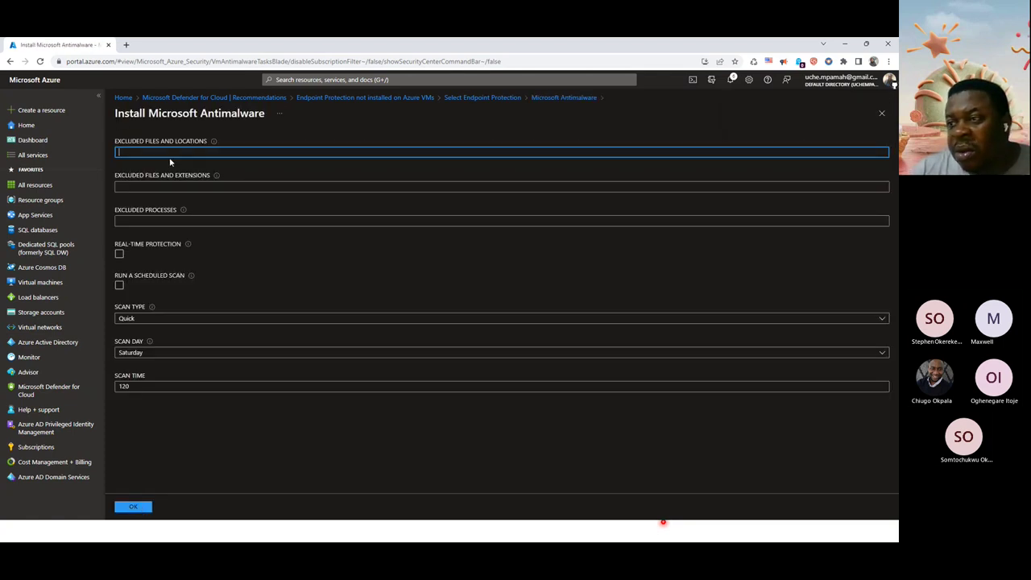
{"action": "left_click", "coordinate": [120, 254]}
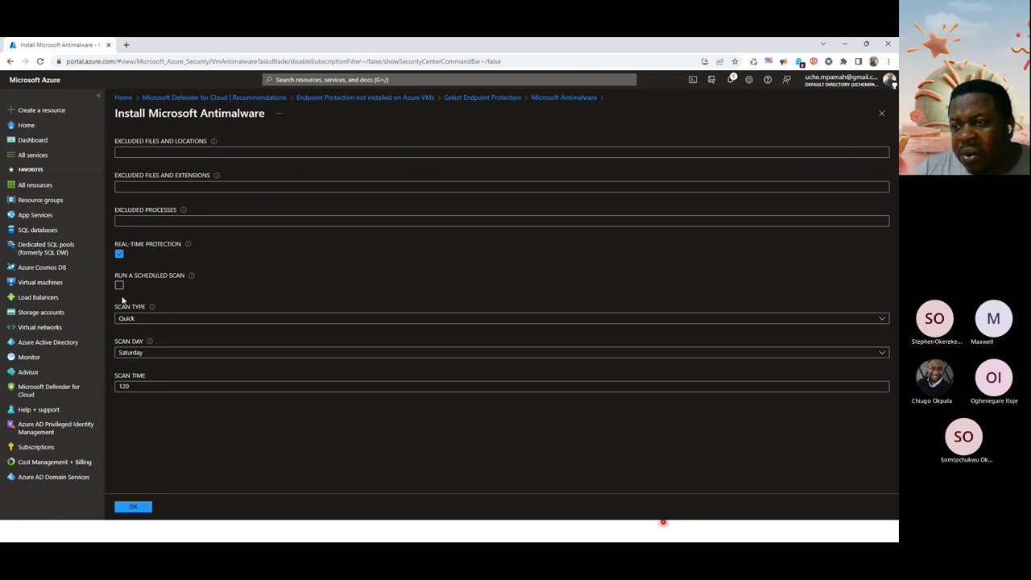
{"action": "left_click", "coordinate": [119, 285]}
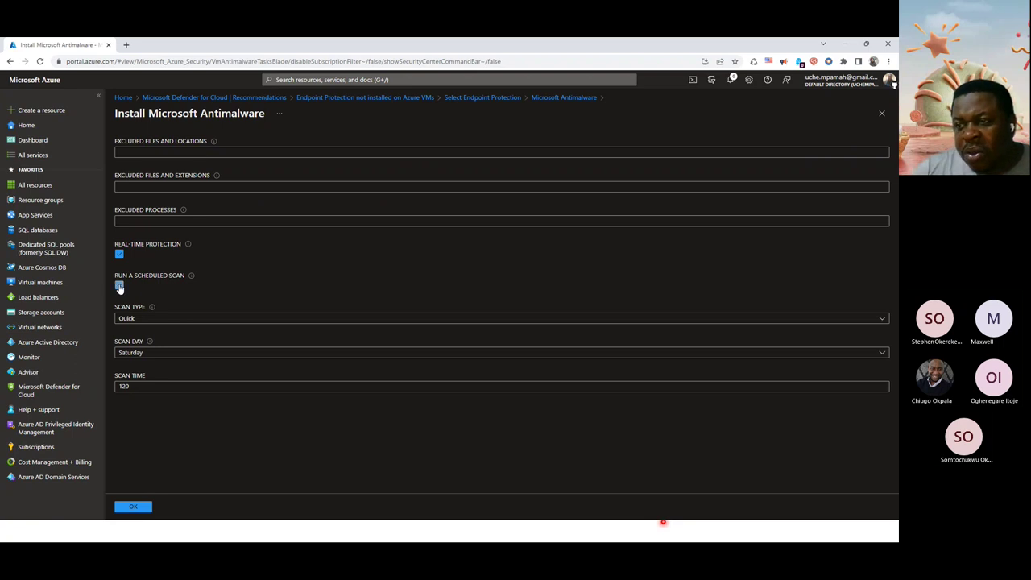
{"action": "left_click", "coordinate": [136, 514]}
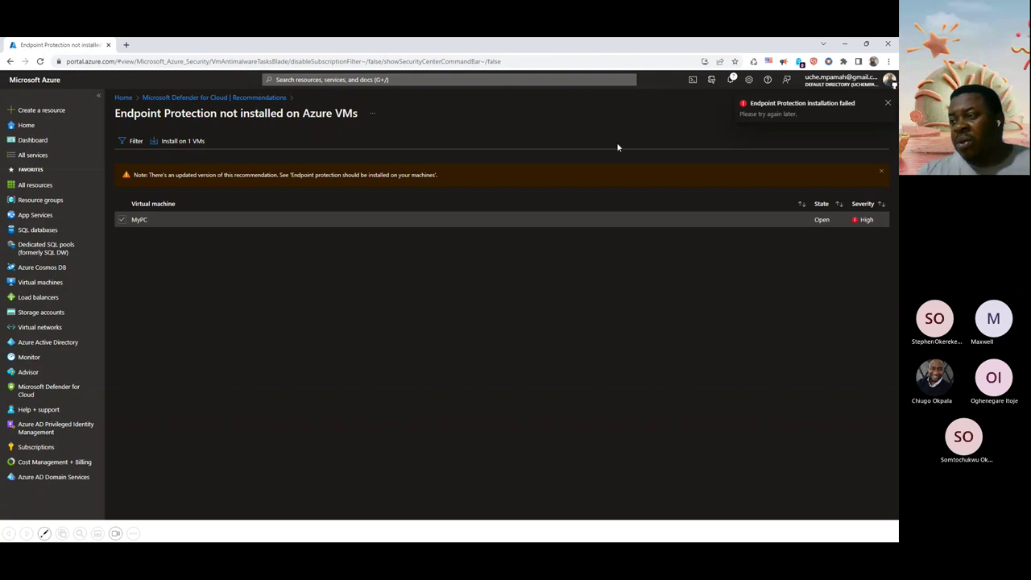
Dismiss the note about the updated recommendation, return to Defender for Cloud's recommendations and view the security alerts
{"action": "left_click", "coordinate": [880, 173]}
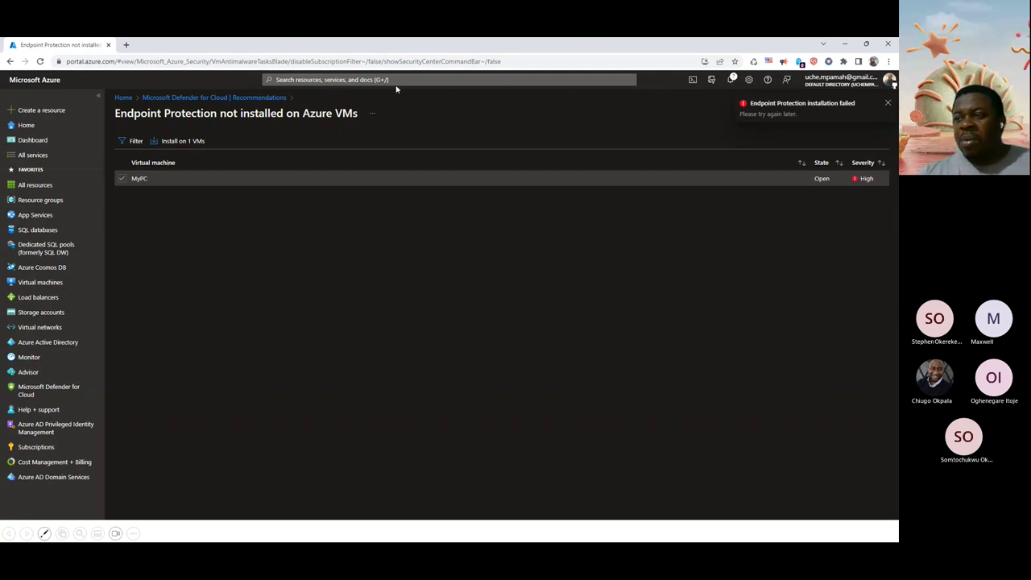
{"action": "left_click", "coordinate": [261, 98]}
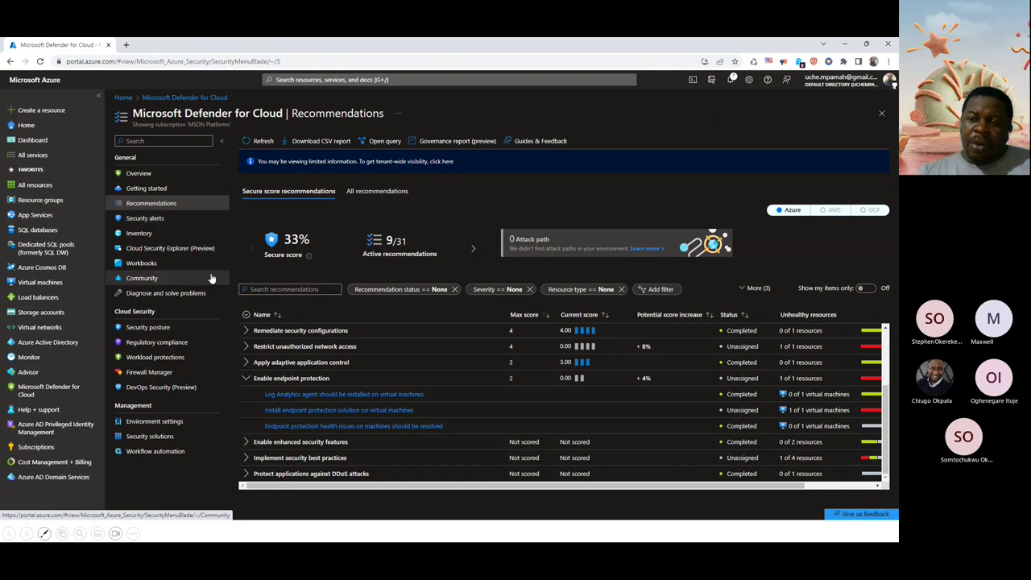
{"action": "left_click", "coordinate": [157, 219]}
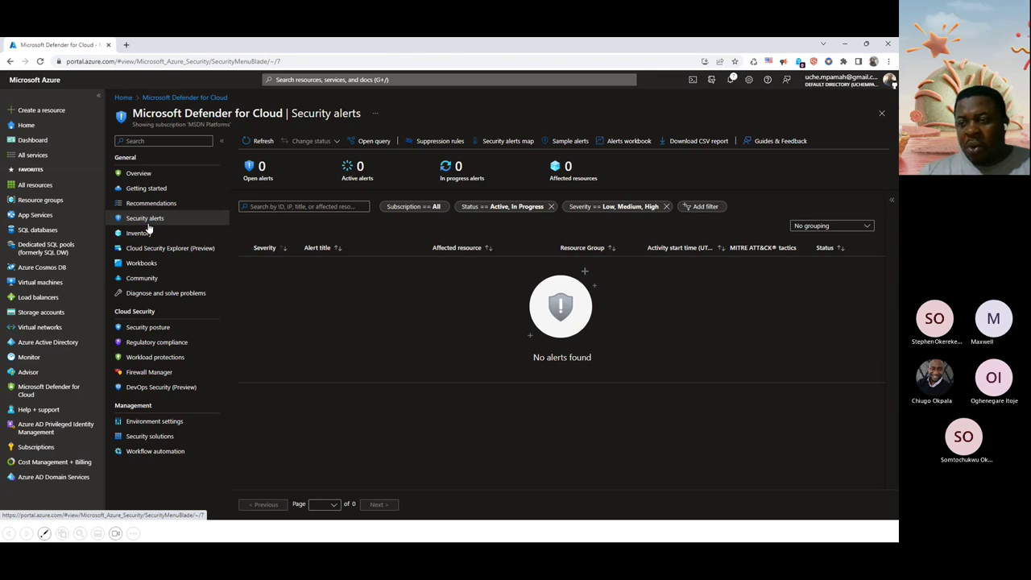
Switch to the presentation to show the threat and workload protection slides, and return to the Azure portal in the browser
{"action": "key", "text": "alt+Tab"}
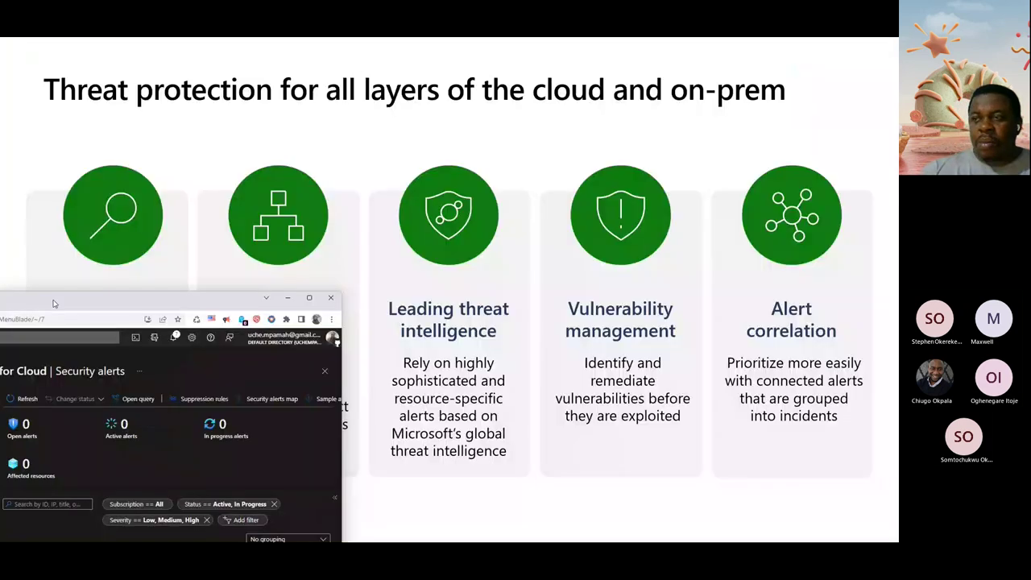
{"action": "key", "text": "ctrl+l"}
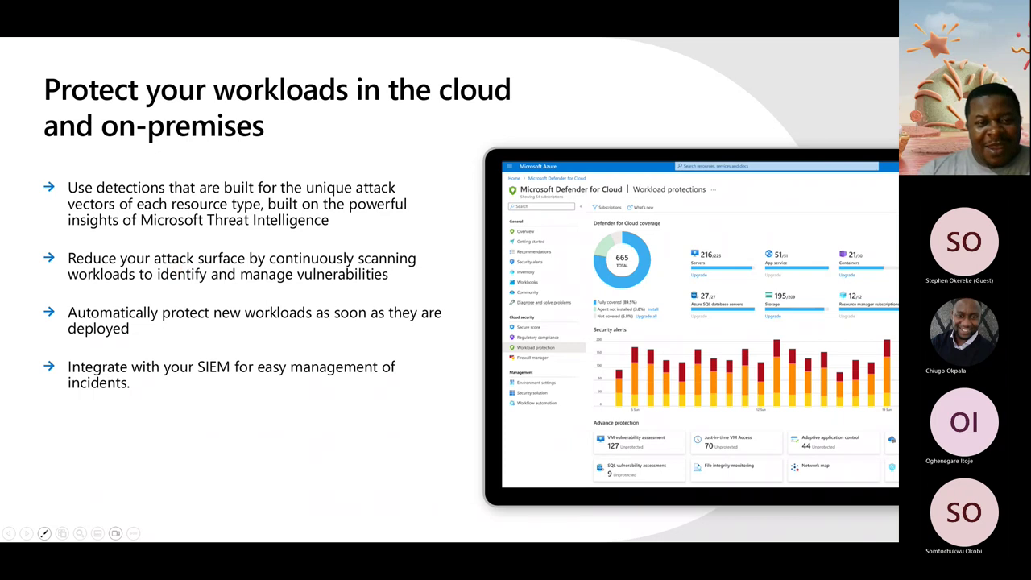
{"action": "key", "text": "alt+Tab"}
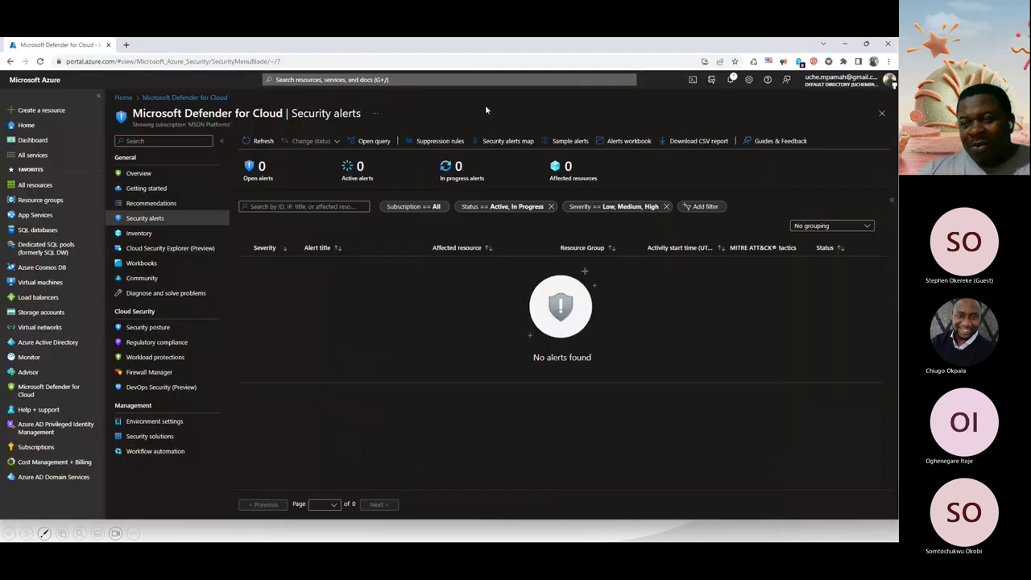
View Defender for Cloud's workload protections and bring the presentation slide back into view
{"action": "left_click", "coordinate": [174, 358]}
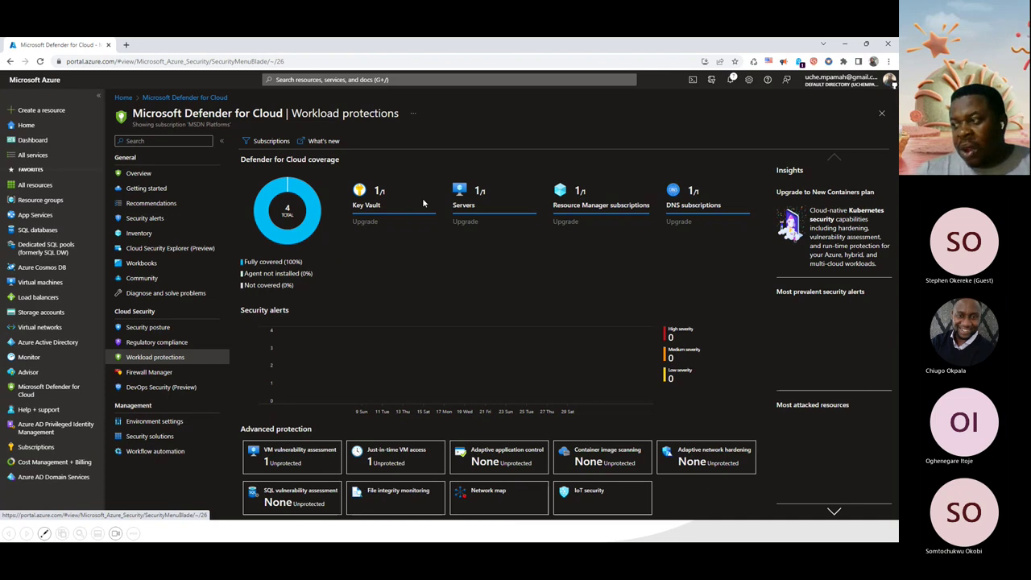
{"action": "key", "text": "super+Down"}
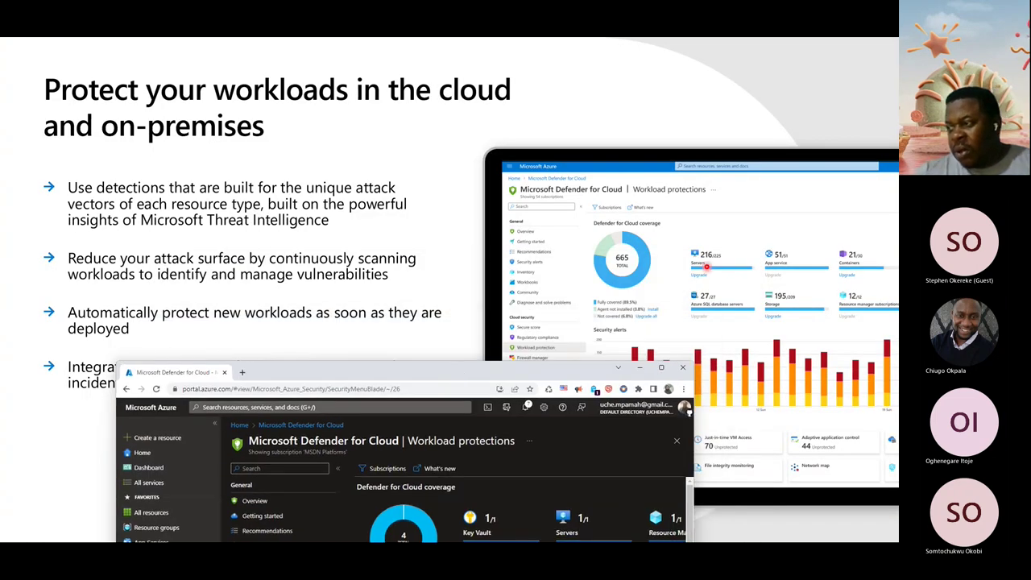
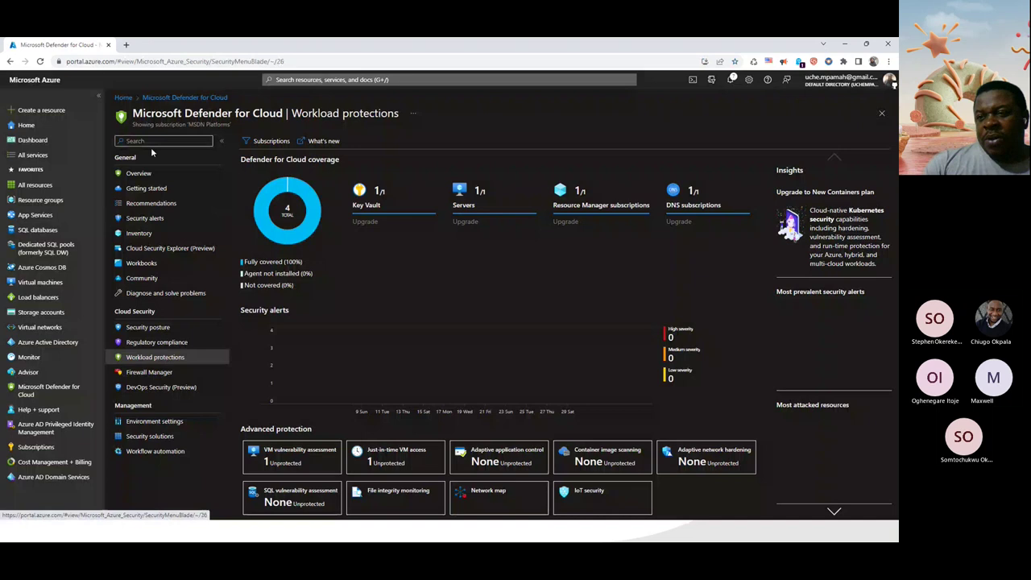
Open Defender for Cloud's regulatory compliance and view the PCI DSS 3.2.1 and ISO 27001 standards
{"action": "left_click", "coordinate": [139, 172]}
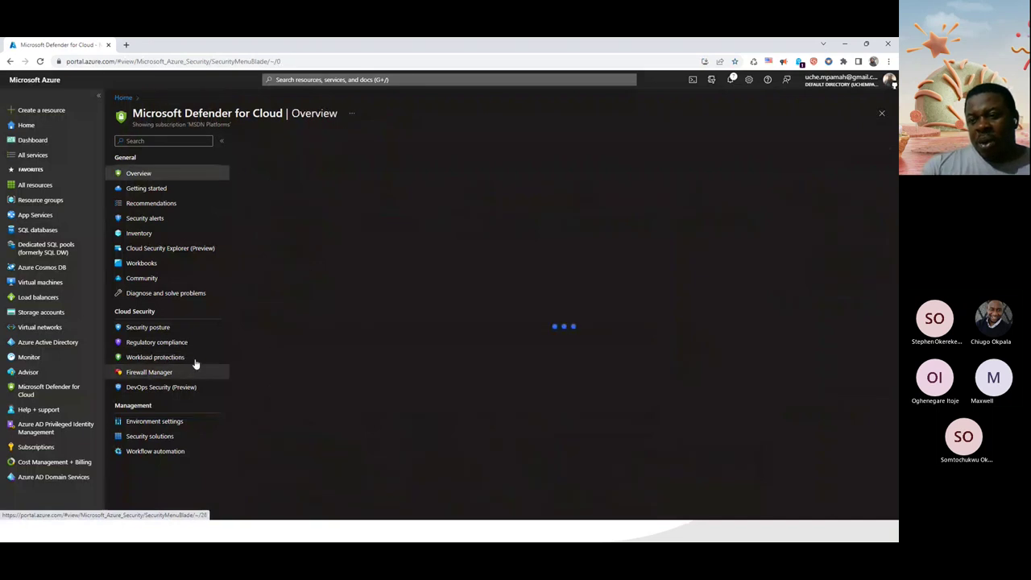
{"action": "left_click", "coordinate": [168, 342]}
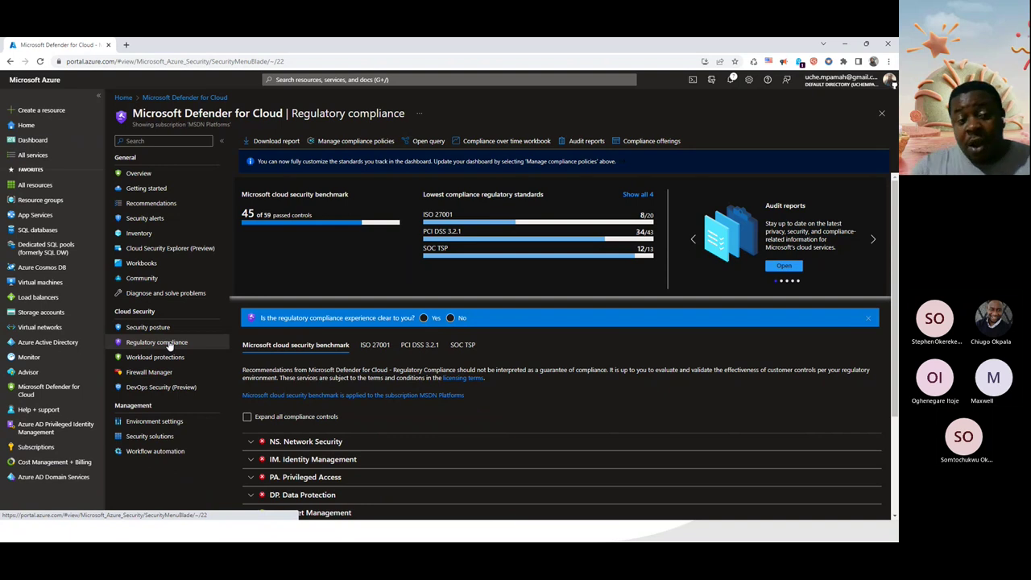
{"action": "left_click", "coordinate": [420, 346]}
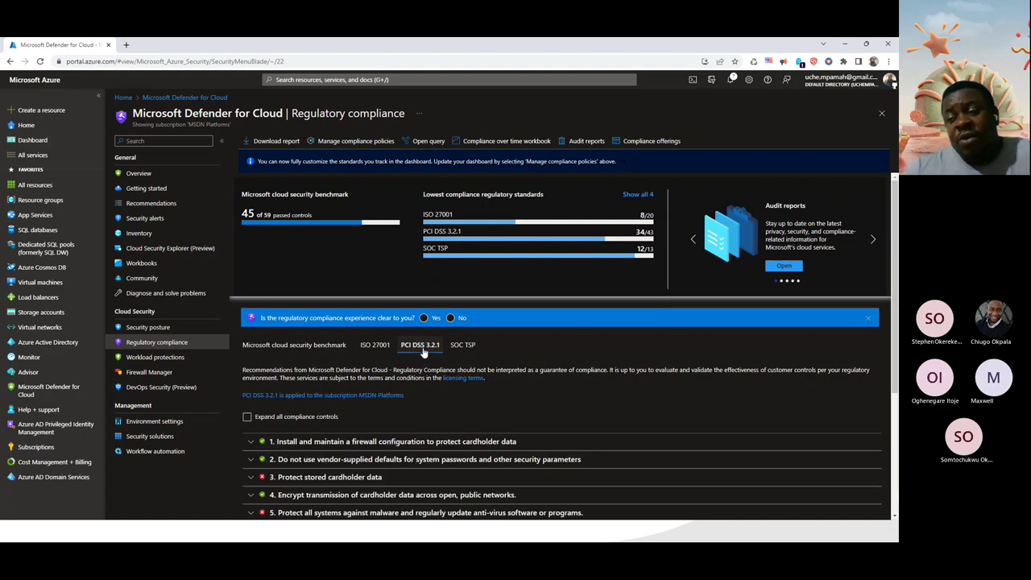
{"action": "left_click", "coordinate": [370, 347]}
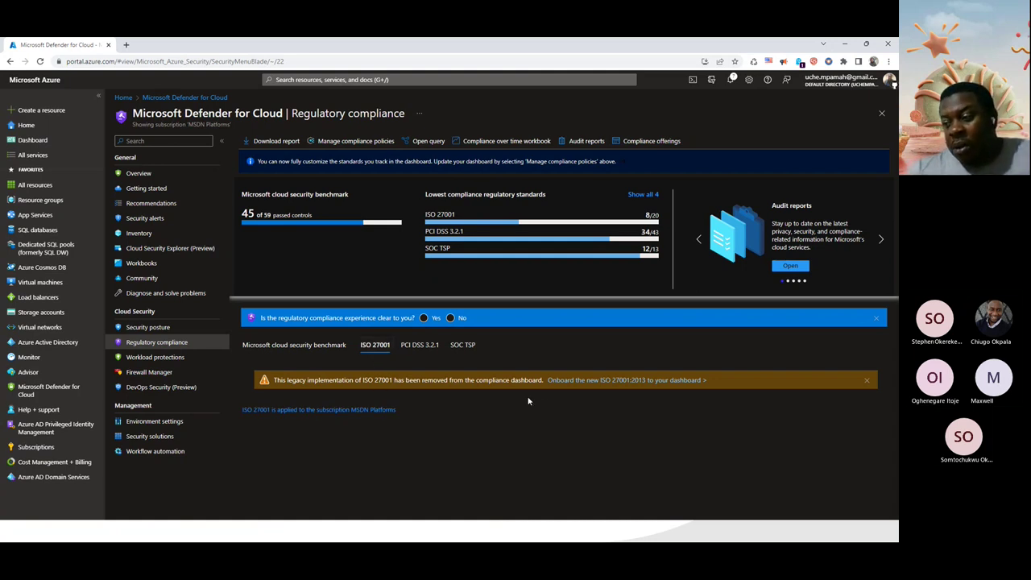
Follow the option to onboard the new ISO 27001:2013 standard and open the MSDN Platforms subscription's environment settings
{"action": "left_click", "coordinate": [628, 385]}
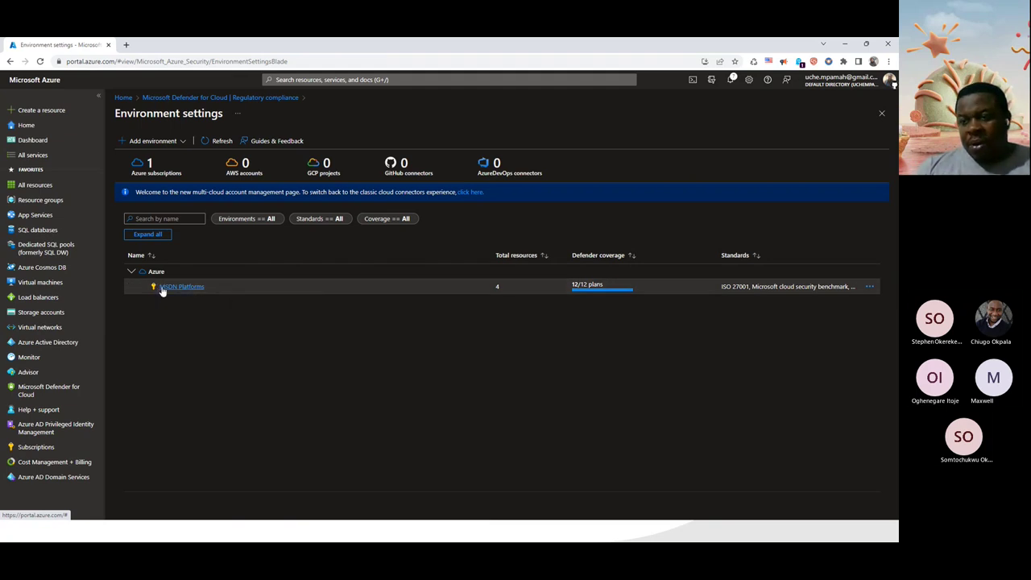
{"action": "left_click", "coordinate": [162, 289]}
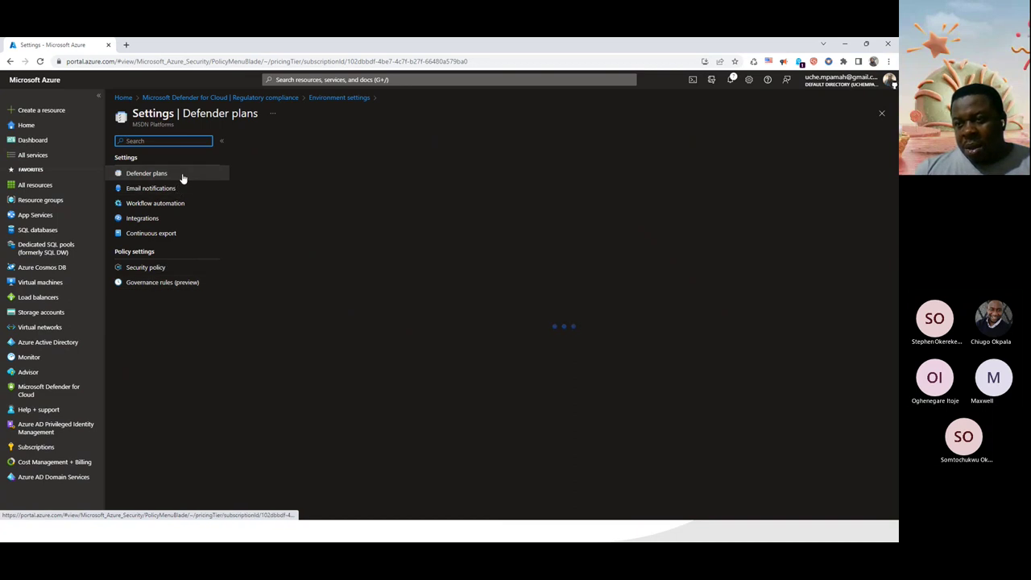
Open the MSDN Platforms subscription's security policy and review its industry and regulatory standards
{"action": "left_click", "coordinate": [153, 273]}
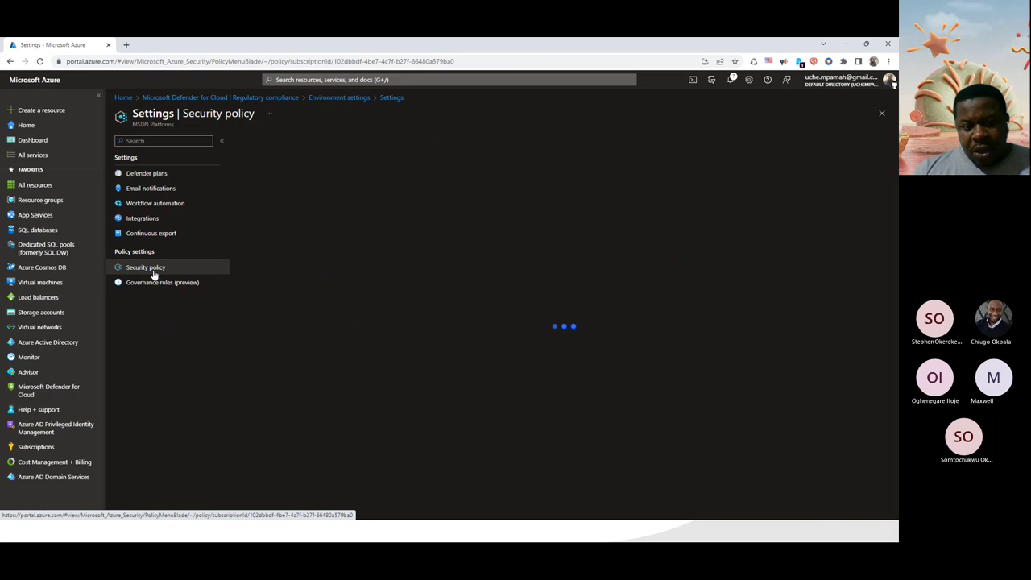
{"action": "scroll", "coordinate": [292, 316], "scroll_direction": "down", "scroll_amount": 2}
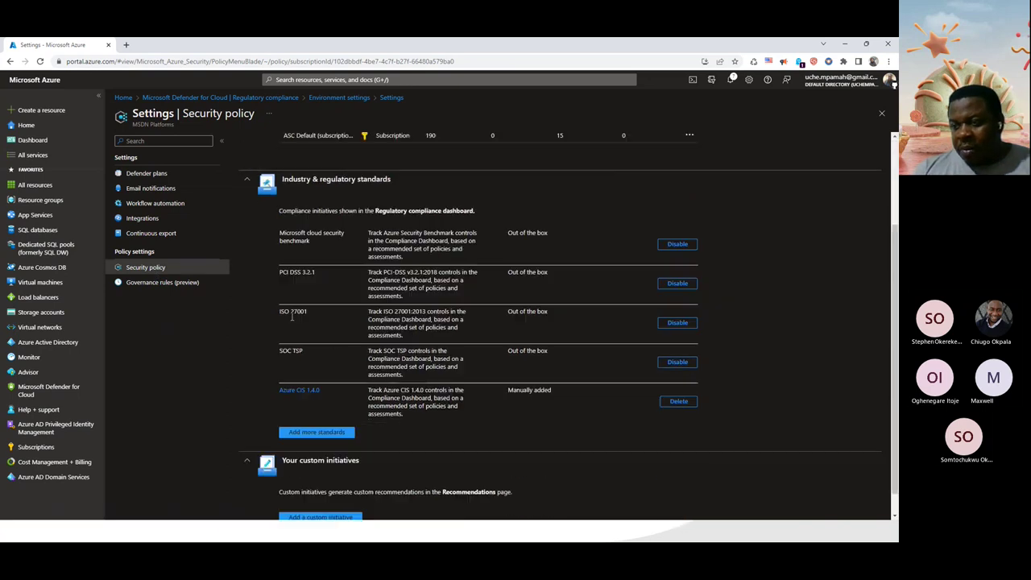
{"action": "scroll", "coordinate": [291, 317], "scroll_direction": "up", "scroll_amount": 3}
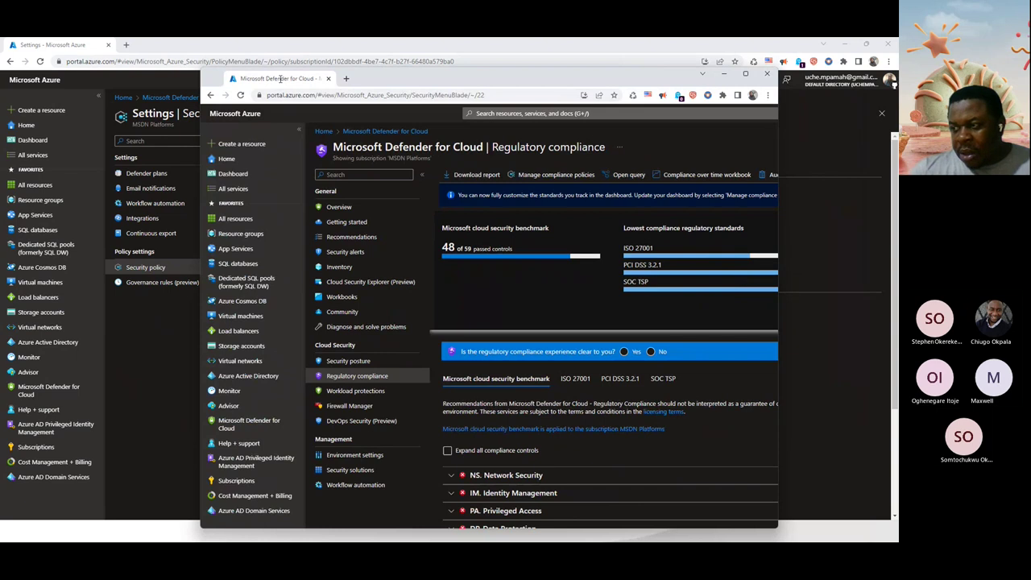
Check the legacy ISO 27001 notice on the regulatory compliance page in the other browser window, and return to the security policy settings
{"action": "left_click_drag", "start_coordinate": [280, 78], "coordinate": [275, 81]}
{"action": "left_click", "coordinate": [570, 411]}
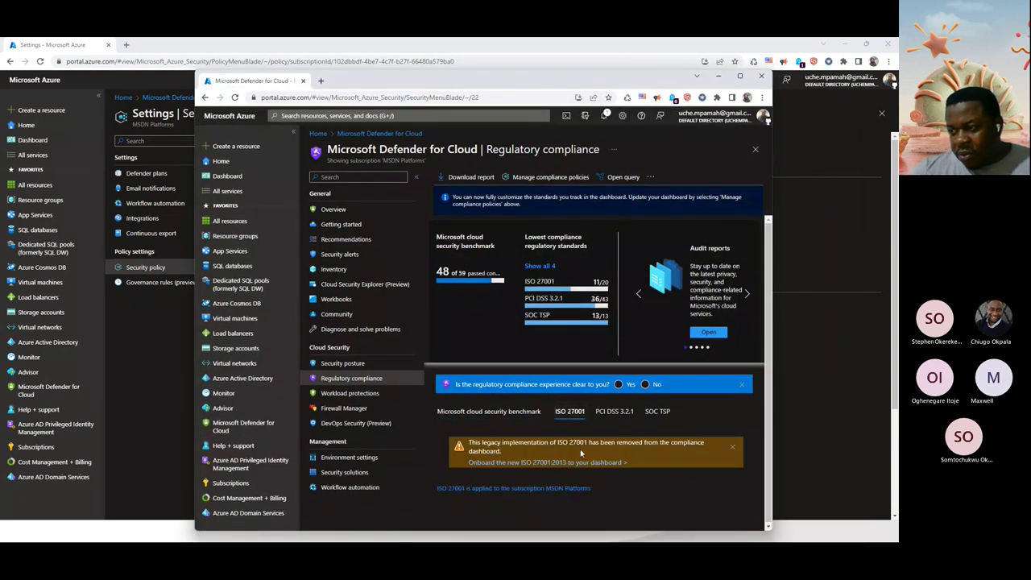
{"action": "left_click_drag", "start_coordinate": [502, 455], "coordinate": [468, 447]}
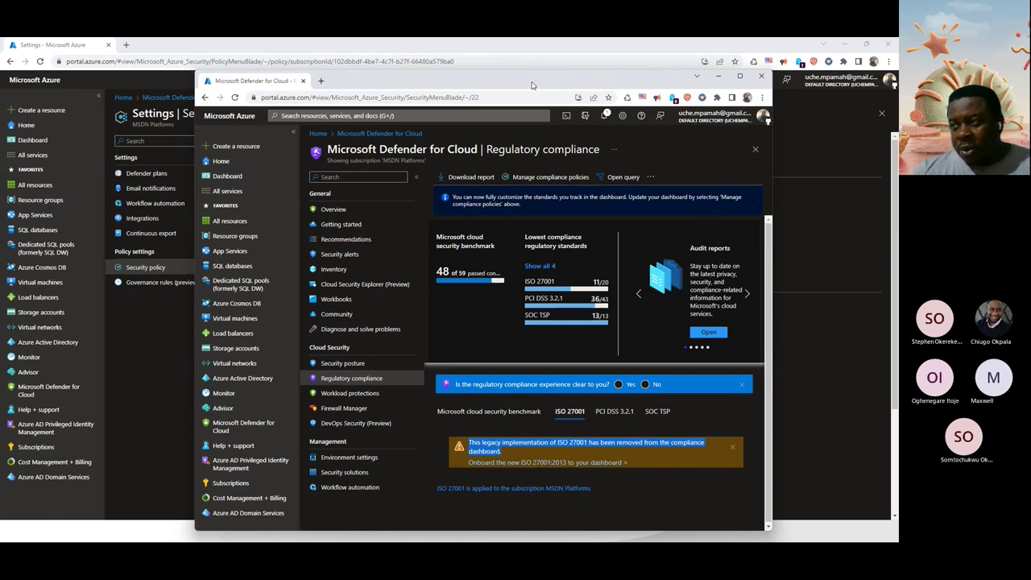
{"action": "key", "text": "alt+Tab"}
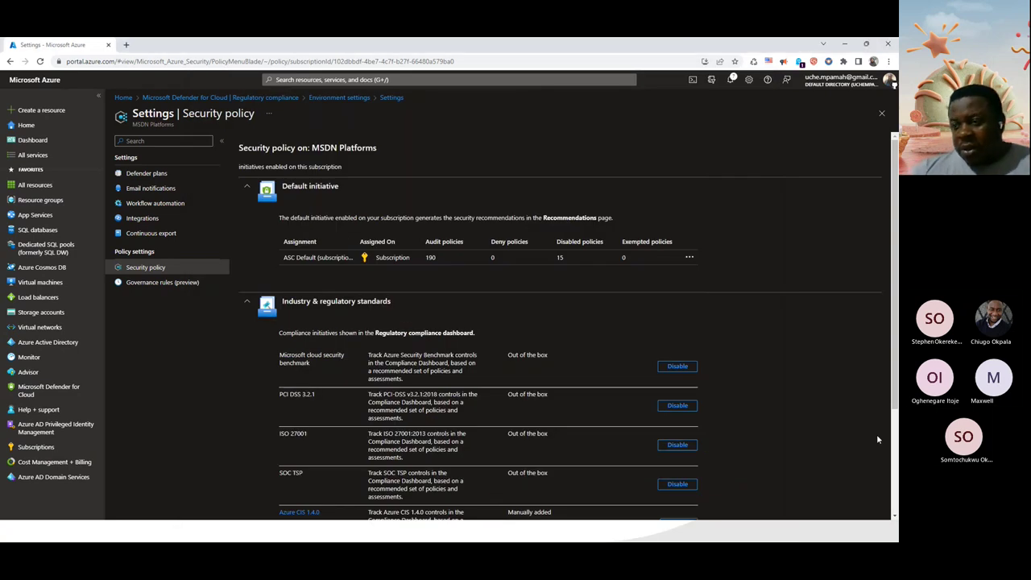
Search the additional regulatory compliance standards for "iso" and start adding ISO 27001:2013 to the subscription
{"action": "scroll", "coordinate": [669, 453], "scroll_direction": "down", "scroll_amount": 2}
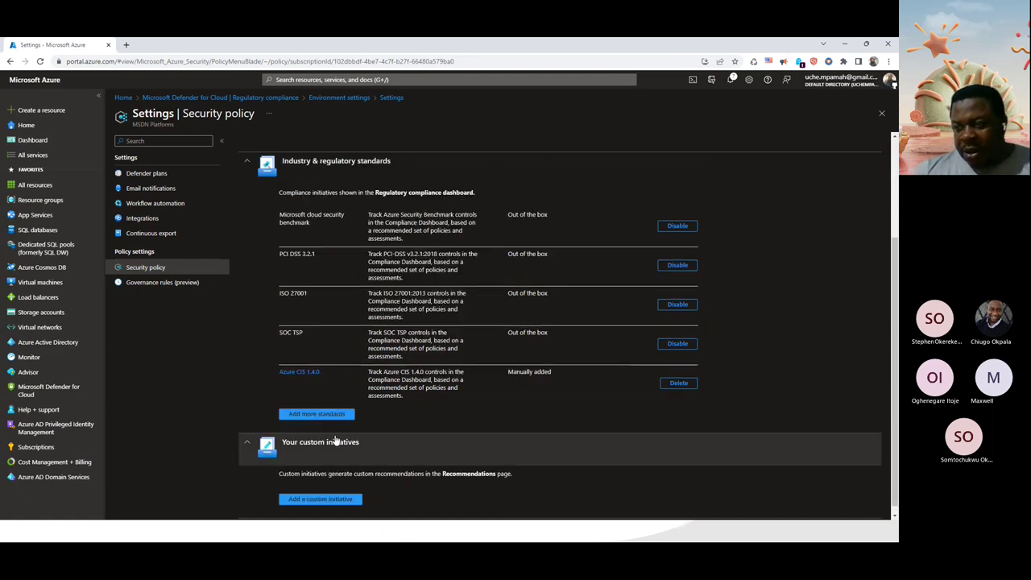
{"action": "scroll", "coordinate": [329, 416], "scroll_direction": "up", "scroll_amount": 2}
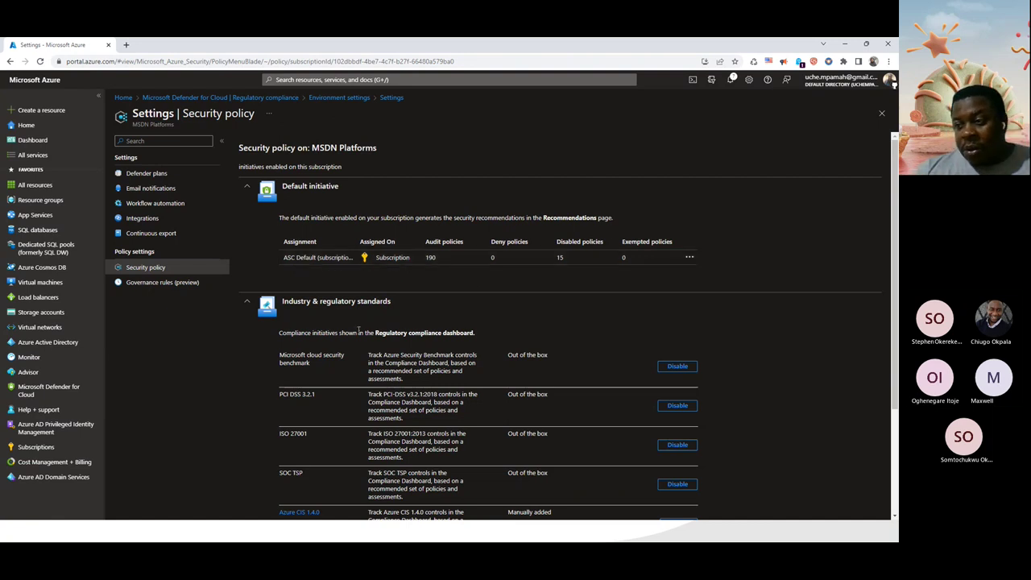
{"action": "scroll", "coordinate": [329, 321], "scroll_direction": "down", "scroll_amount": 2}
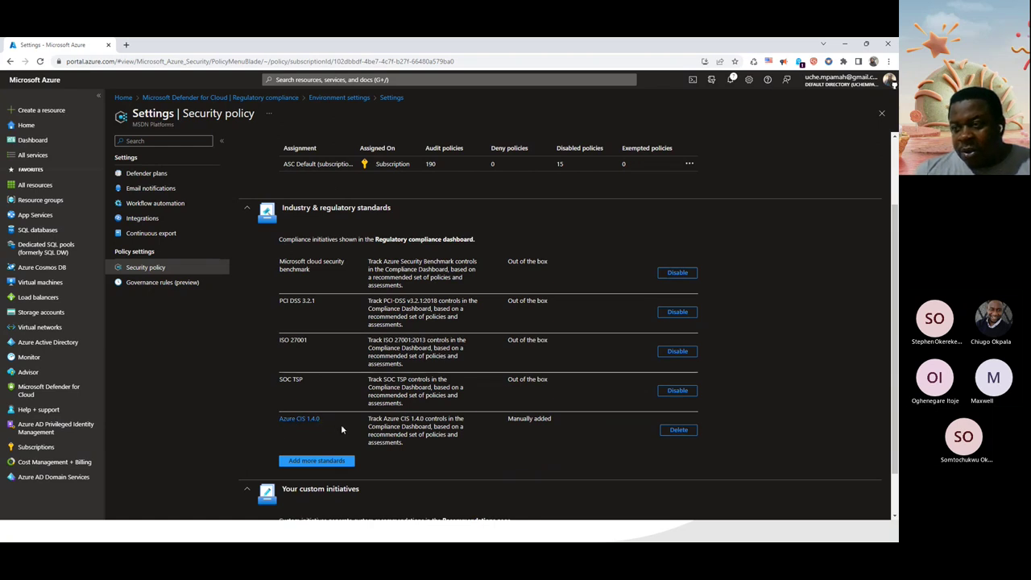
{"action": "left_click", "coordinate": [318, 461]}
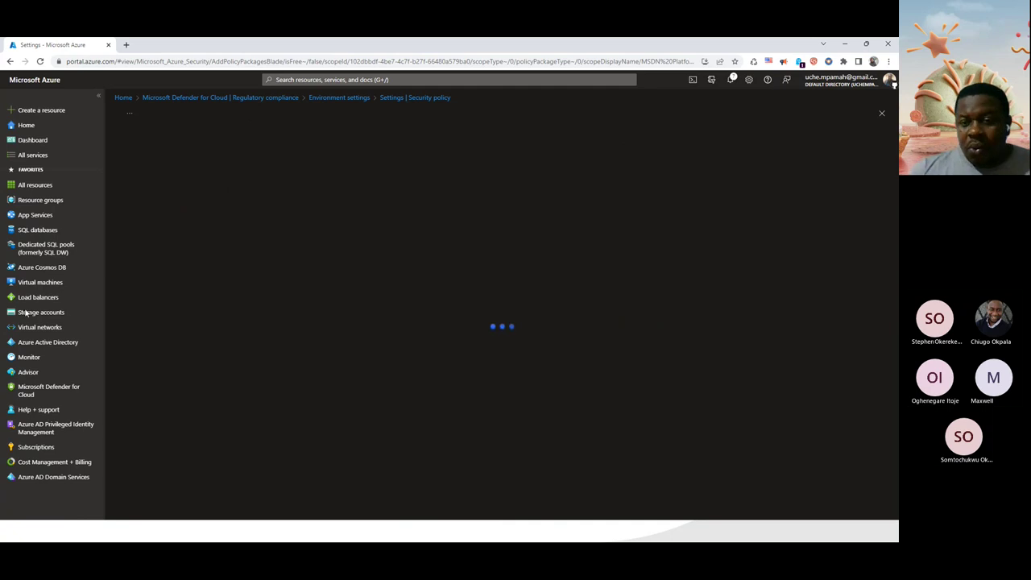
{"action": "left_click", "coordinate": [247, 162]}
{"action": "type", "text": "iso"}
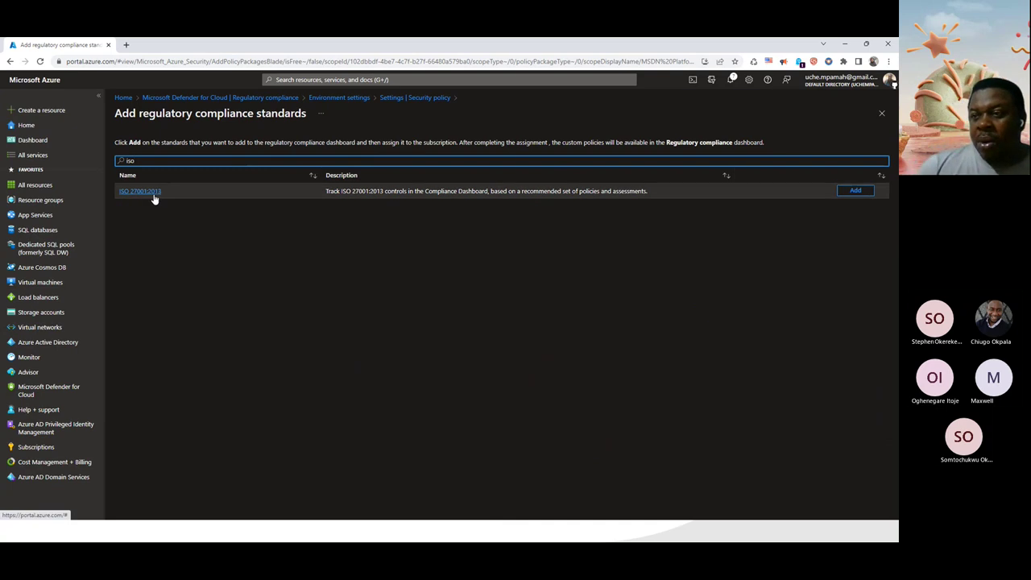
{"action": "left_click", "coordinate": [855, 190]}
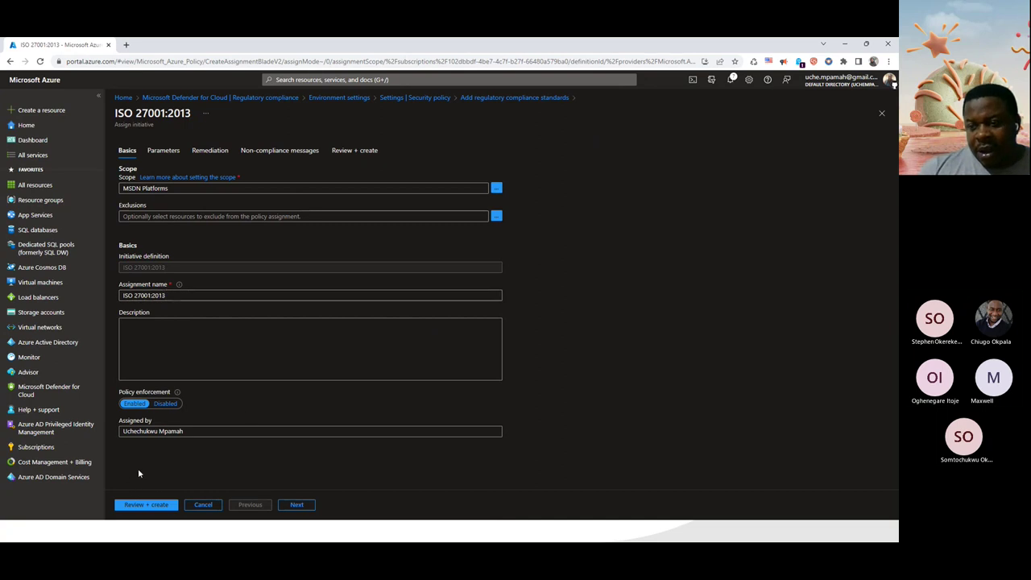
Keep the default basics and parameters for the ISO 27001:2013 assignment and enable creation of a remediation task
{"action": "mouse_move", "coordinate": [44, 534]}
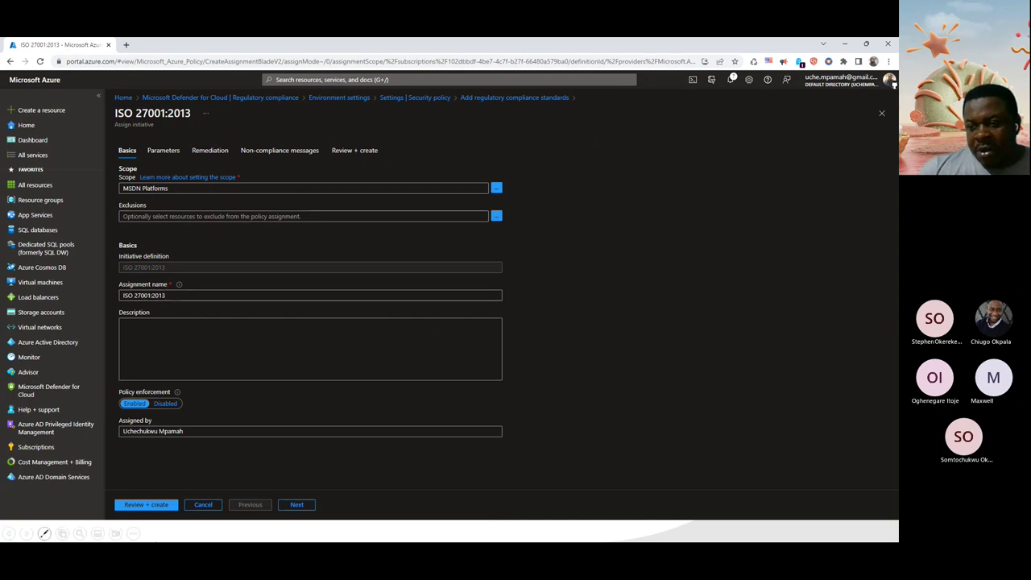
{"action": "left_click", "coordinate": [297, 505]}
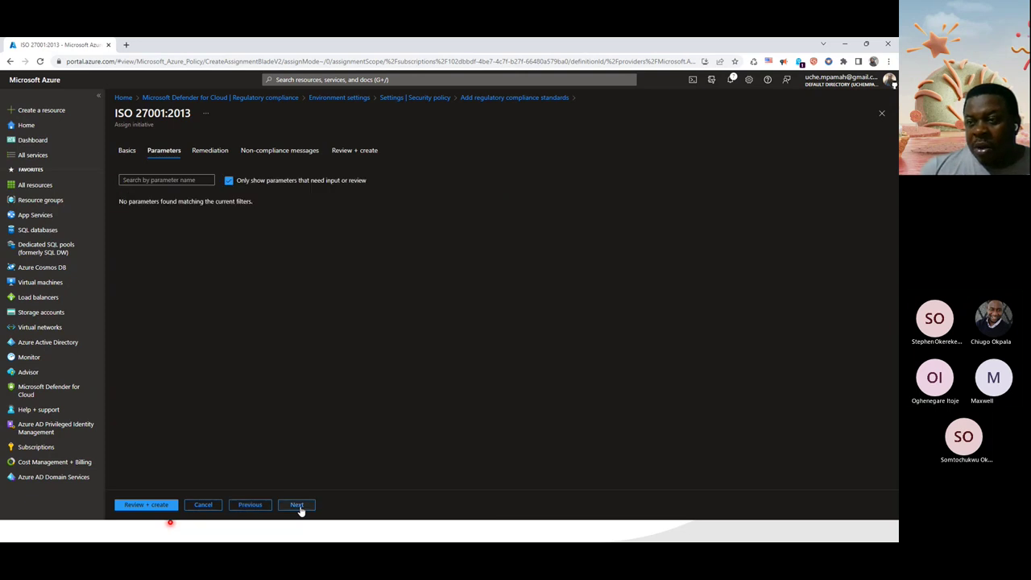
{"action": "left_click", "coordinate": [298, 505]}
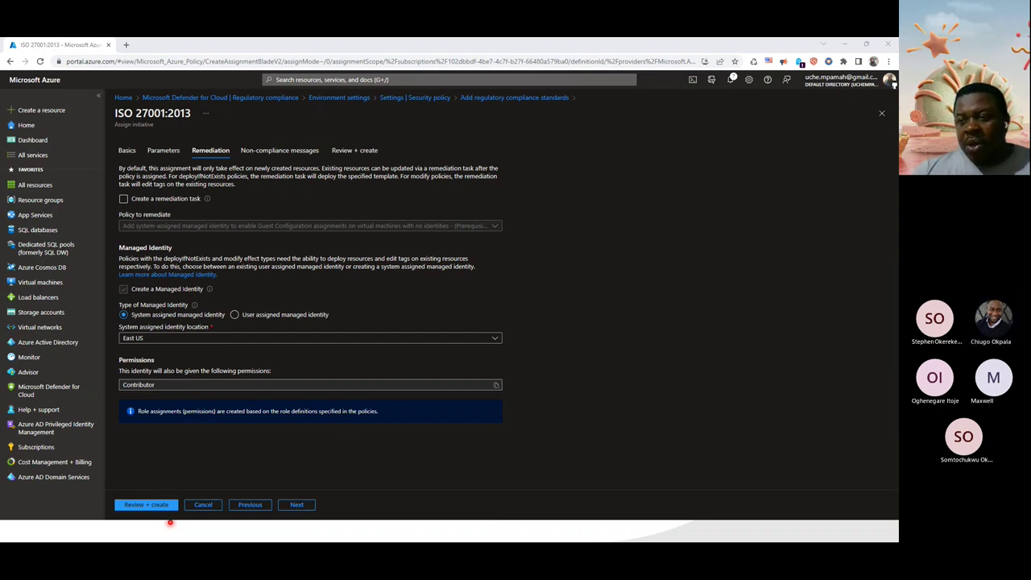
{"action": "left_click", "coordinate": [122, 201]}
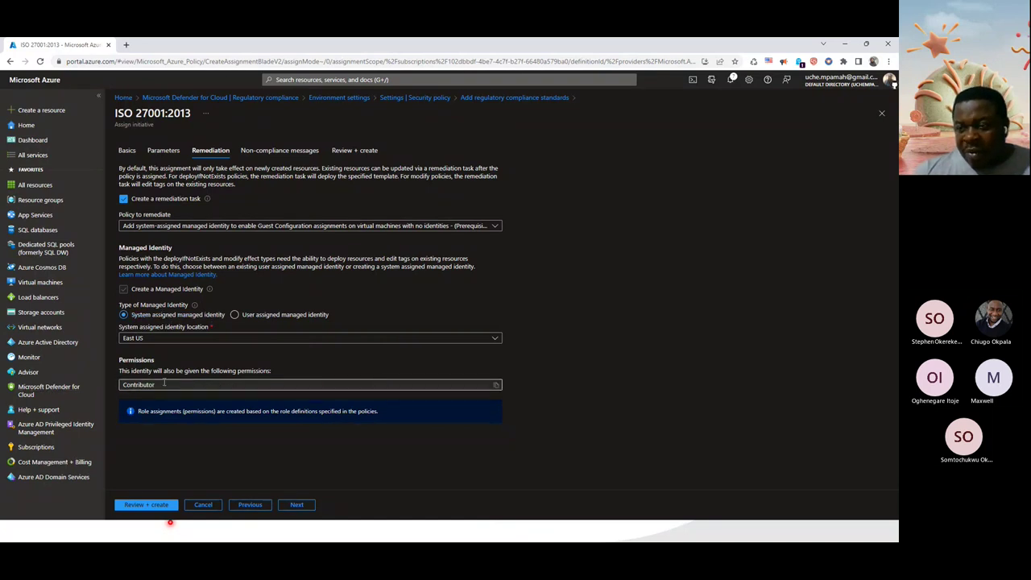
{"action": "left_click", "coordinate": [297, 505]}
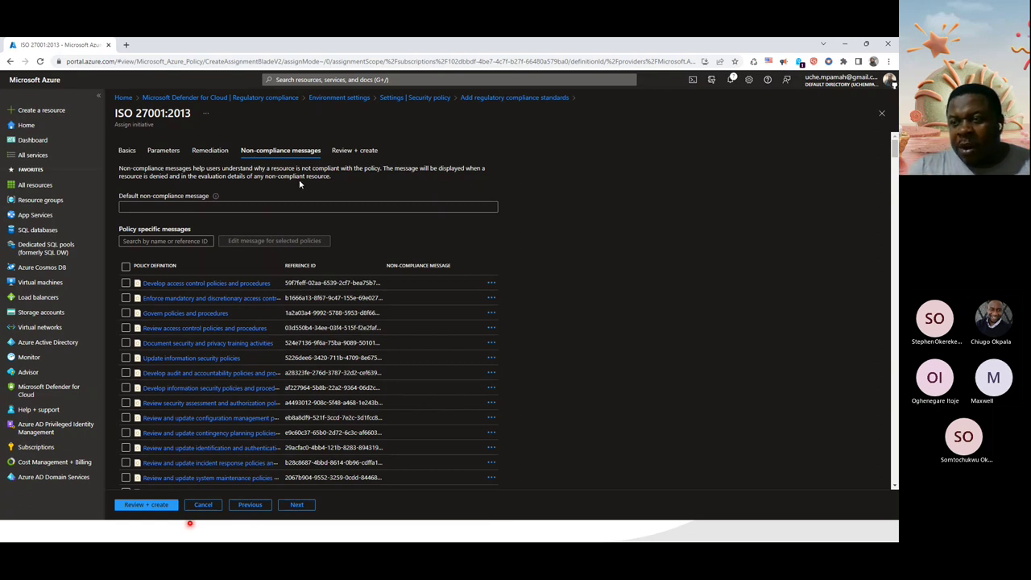
Select all policy definitions under the non-compliance messages and create the ISO 27001:2013 assignment
{"action": "left_click", "coordinate": [126, 266]}
{"action": "scroll", "coordinate": [611, 278], "scroll_direction": "down", "scroll_amount": 10}
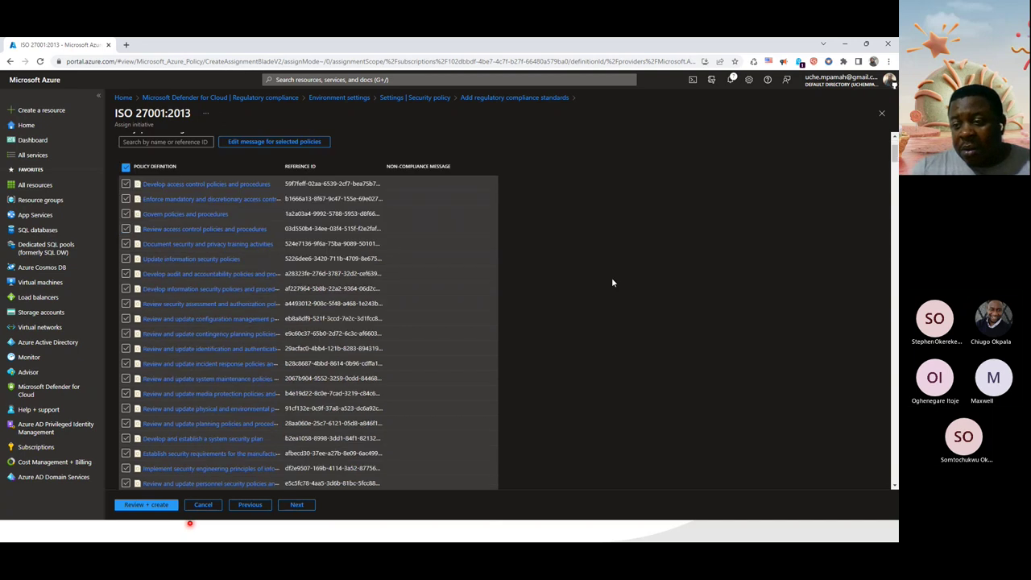
{"action": "scroll", "coordinate": [614, 276], "scroll_direction": "up", "scroll_amount": 10}
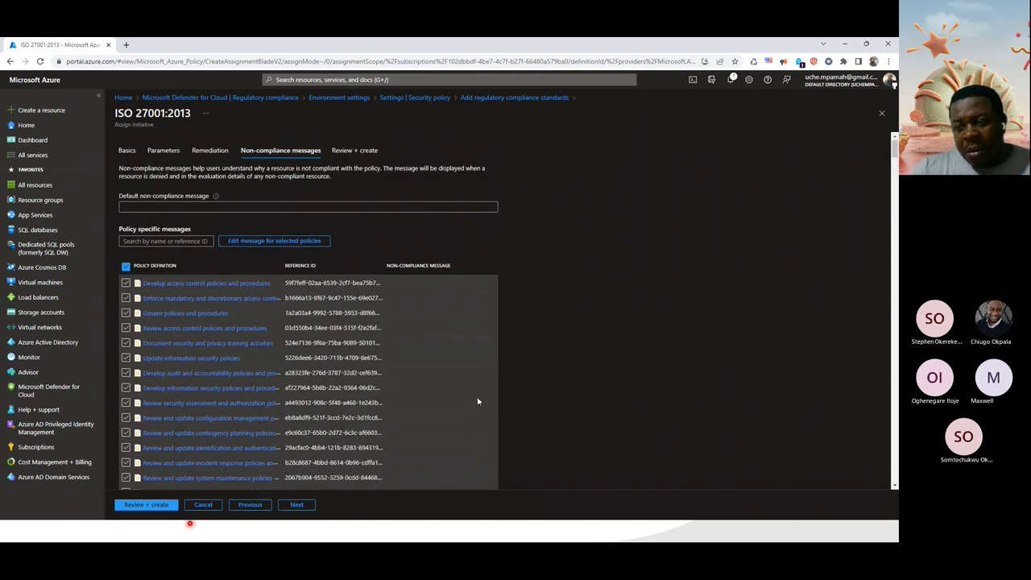
{"action": "left_click", "coordinate": [297, 505]}
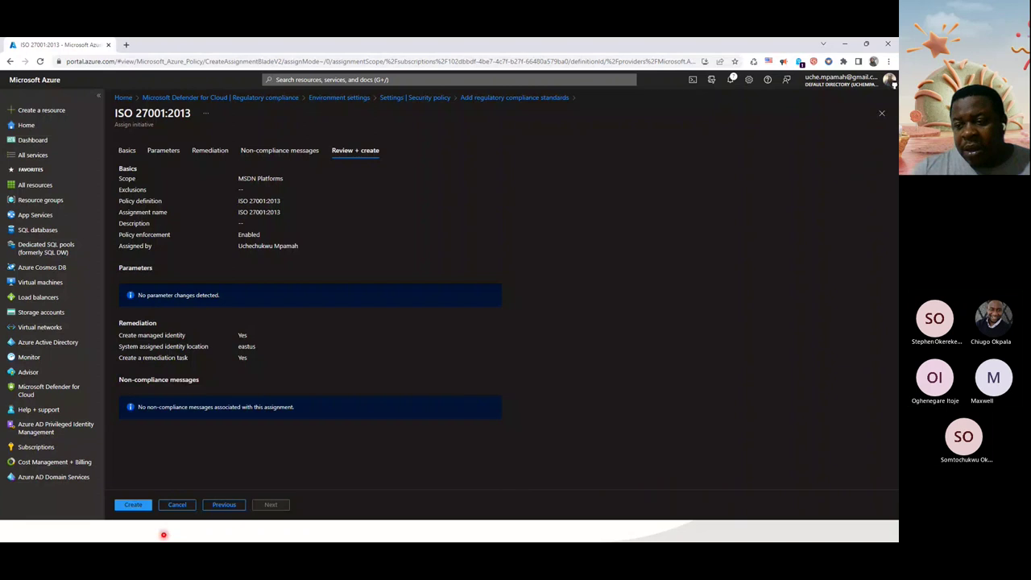
{"action": "left_click", "coordinate": [134, 506]}
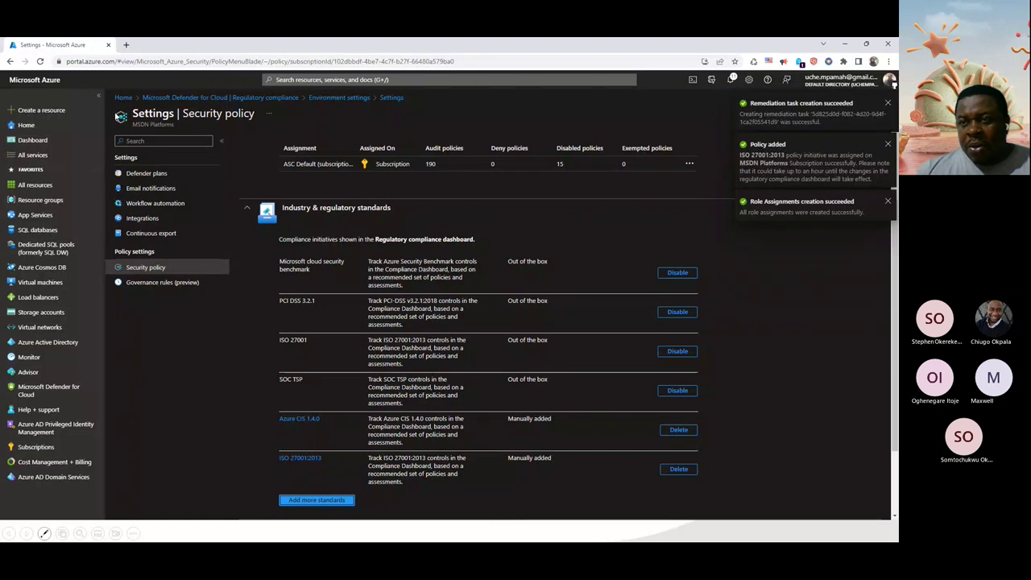
Return to Defender for Cloud's regulatory compliance page and view the ISO 27001 standard
{"action": "left_click", "coordinate": [123, 97]}
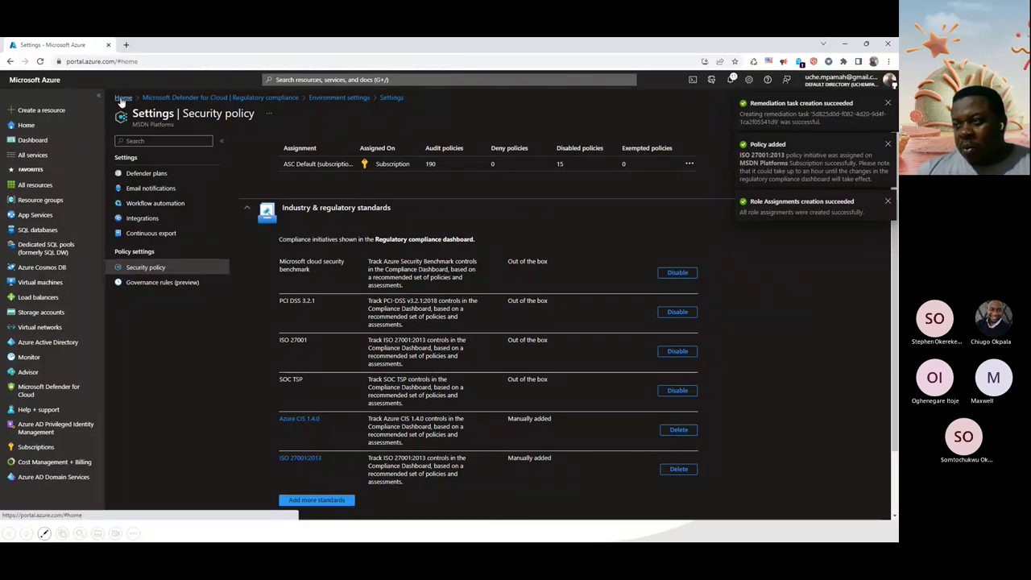
{"action": "left_click", "coordinate": [179, 98]}
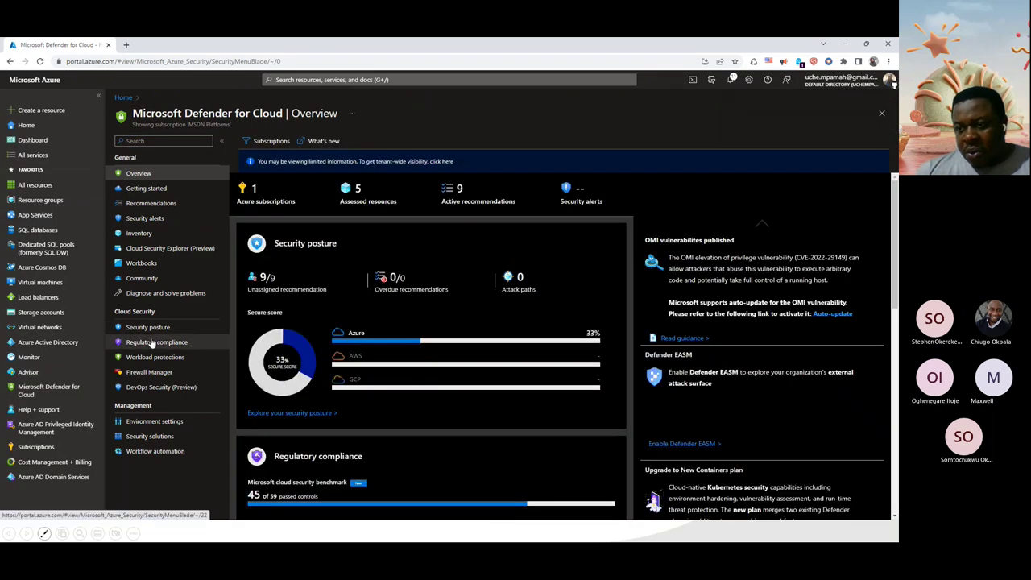
{"action": "left_click", "coordinate": [183, 340]}
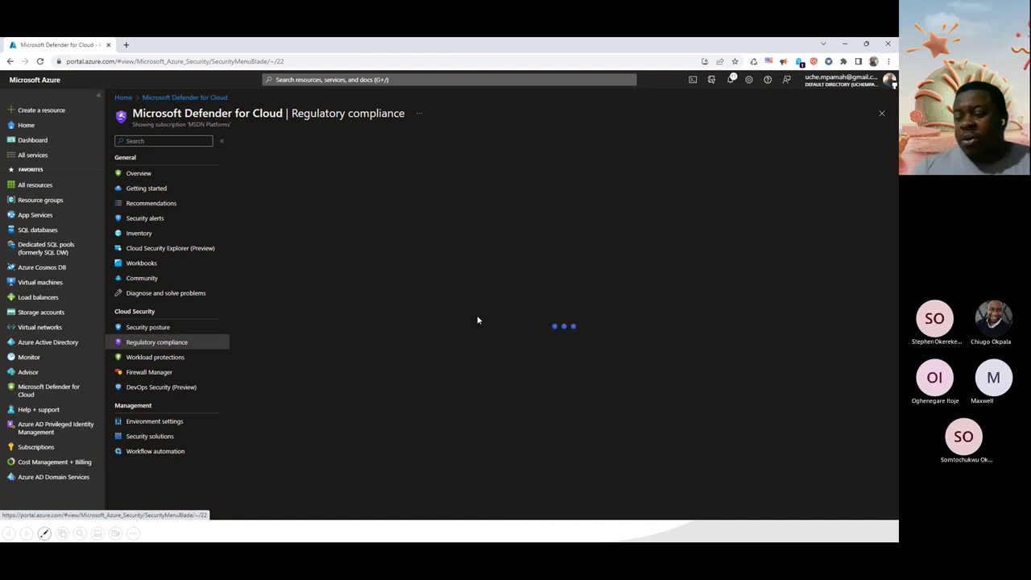
{"action": "scroll", "coordinate": [456, 413], "scroll_direction": "down", "scroll_amount": 1}
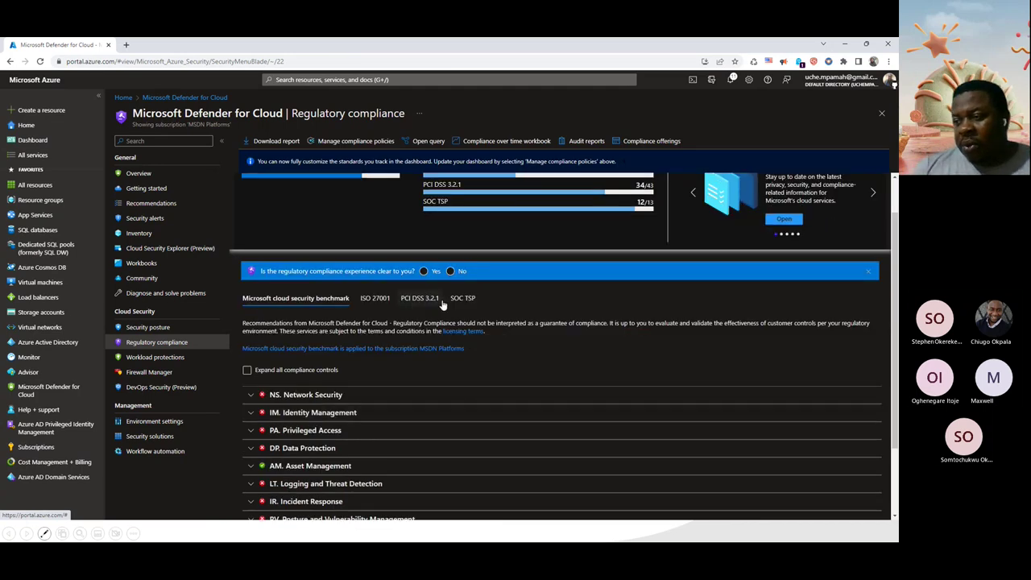
{"action": "left_click", "coordinate": [368, 299]}
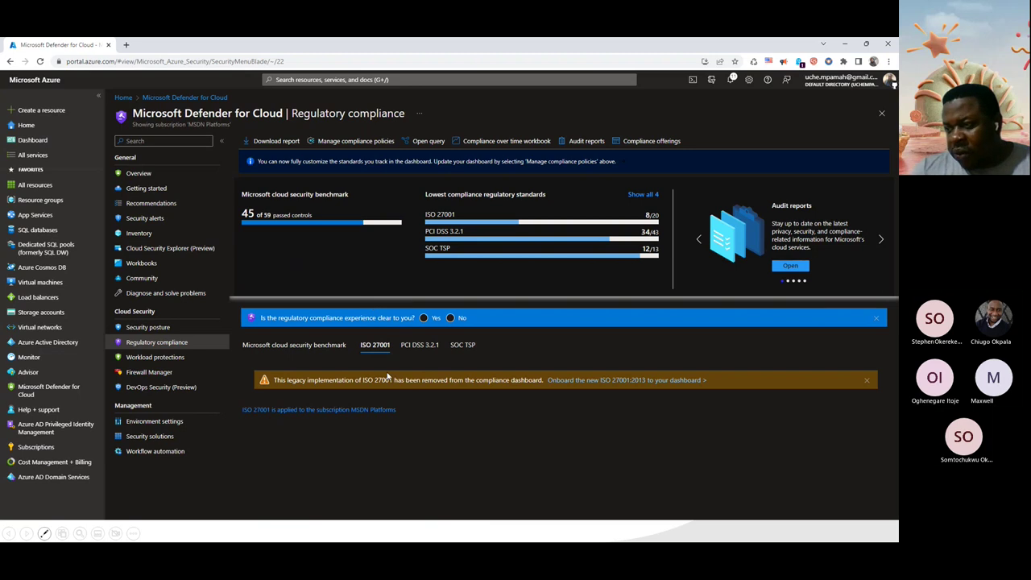
Check the portal notifications for the new policy assignment and reload the regulatory compliance page
{"action": "left_click", "coordinate": [732, 80]}
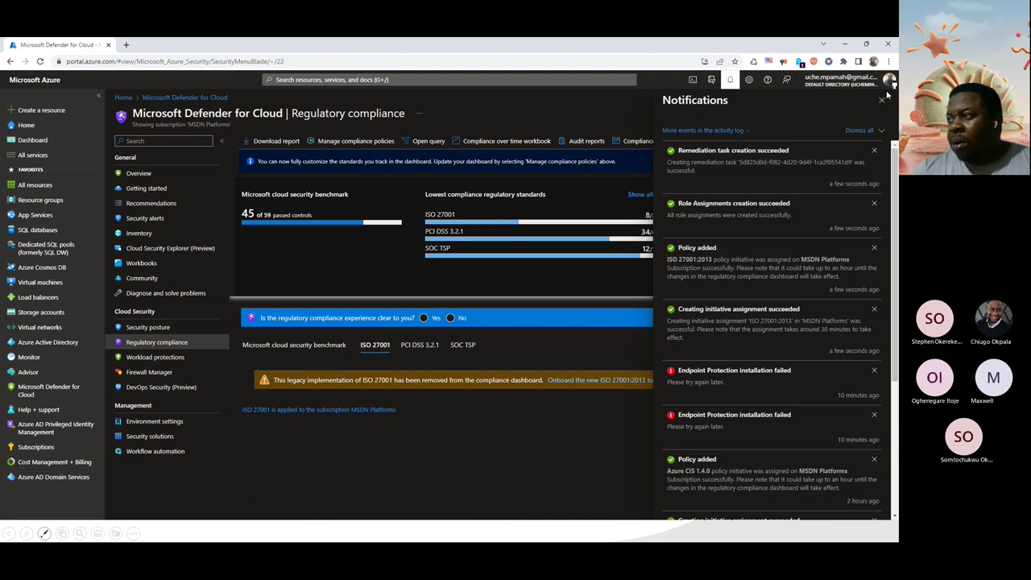
{"action": "left_click", "coordinate": [882, 100]}
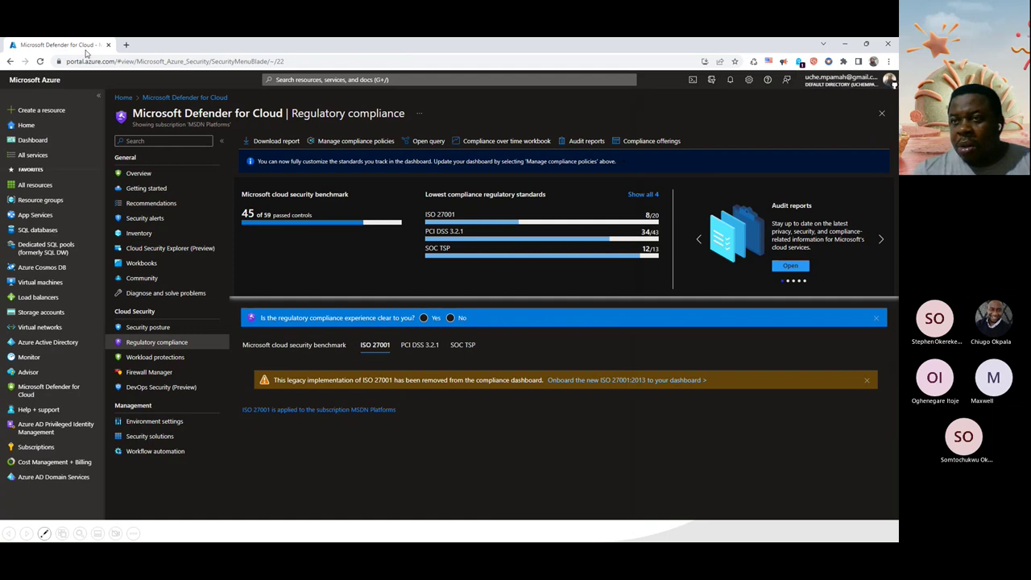
{"action": "left_click", "coordinate": [40, 61]}
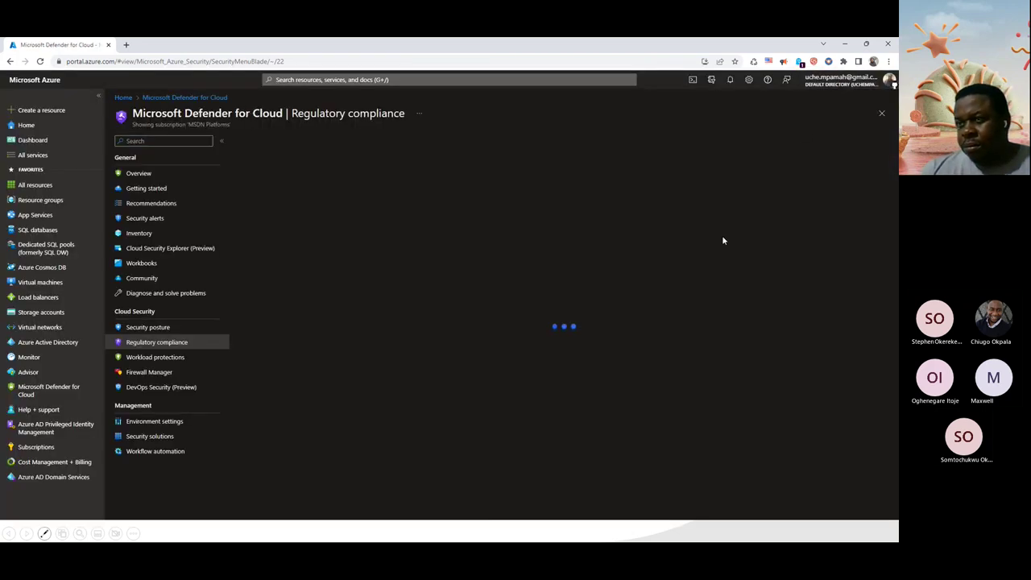
Sign out of the current Azure account and reopen portal.azure.com in a new browser tab, closing the old one
{"action": "left_click", "coordinate": [832, 81]}
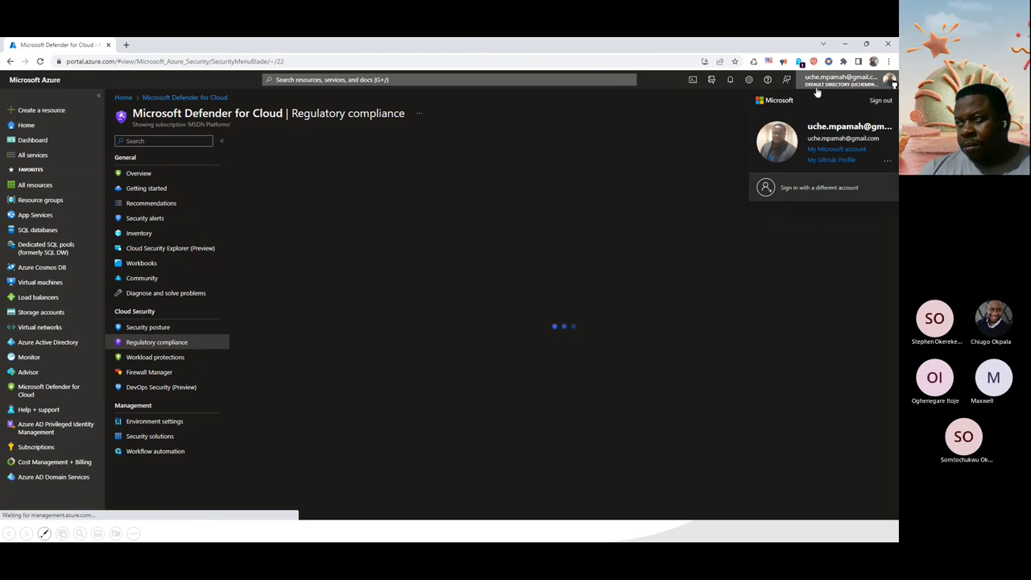
{"action": "left_click", "coordinate": [880, 100]}
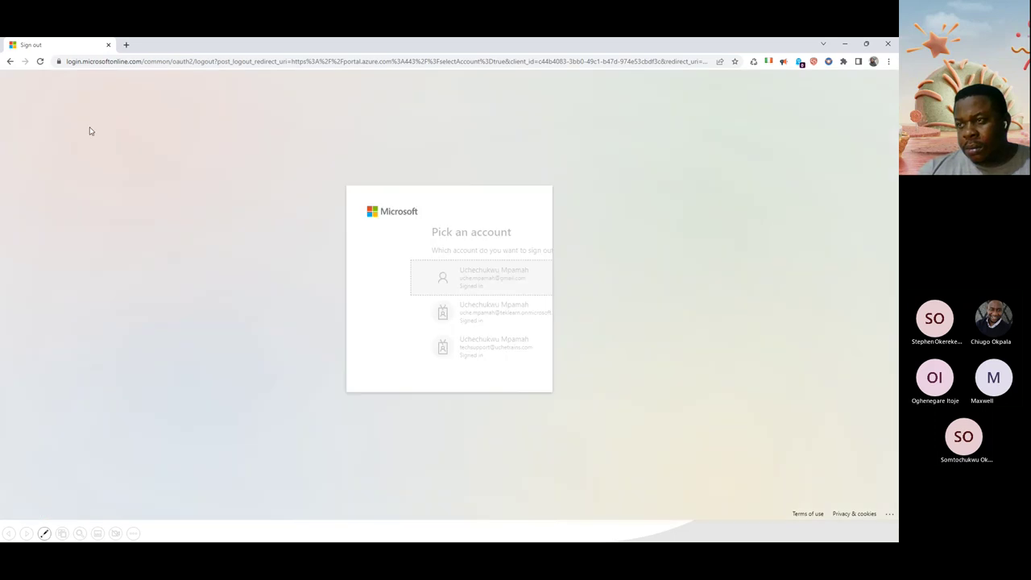
{"action": "left_click", "coordinate": [448, 282]}
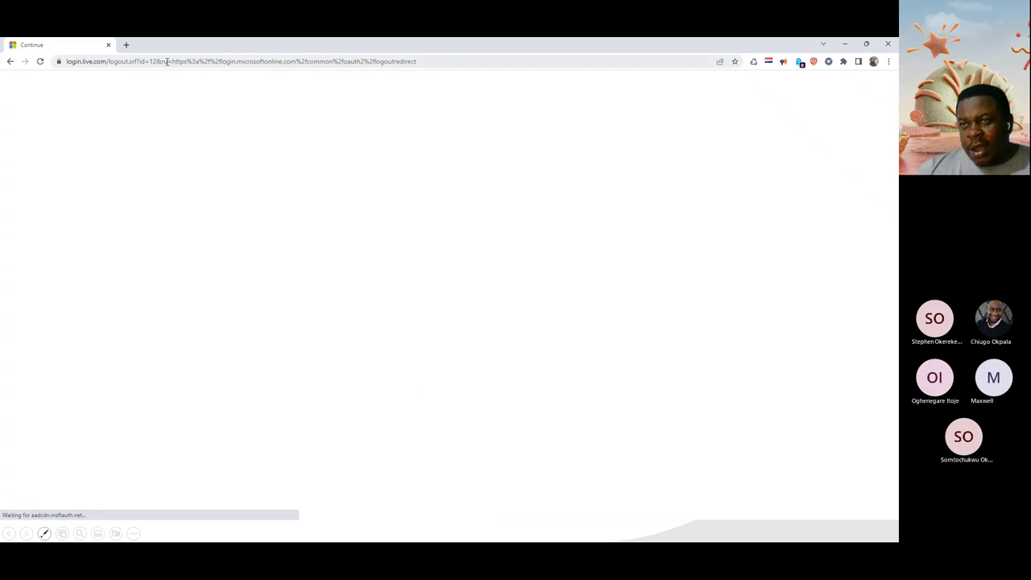
{"action": "left_click", "coordinate": [125, 45]}
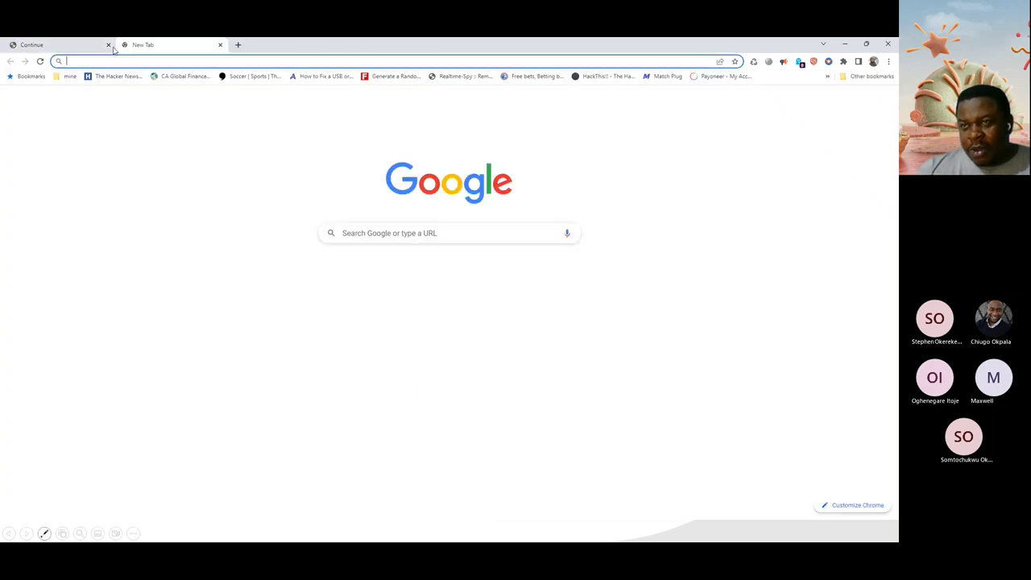
{"action": "left_click", "coordinate": [108, 45]}
{"action": "type", "text": "portal.azure.com"}
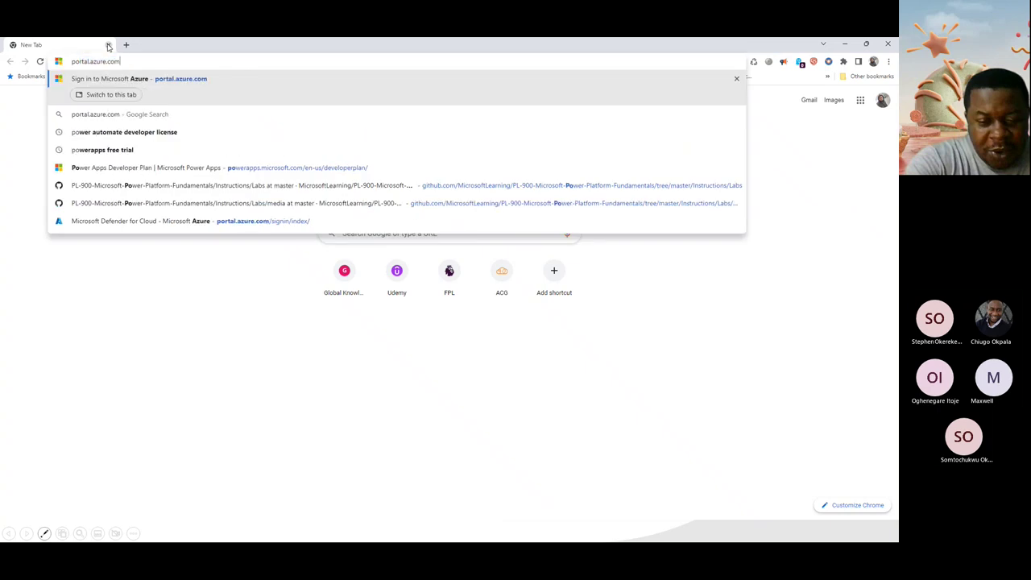
{"action": "key", "text": "Return"}
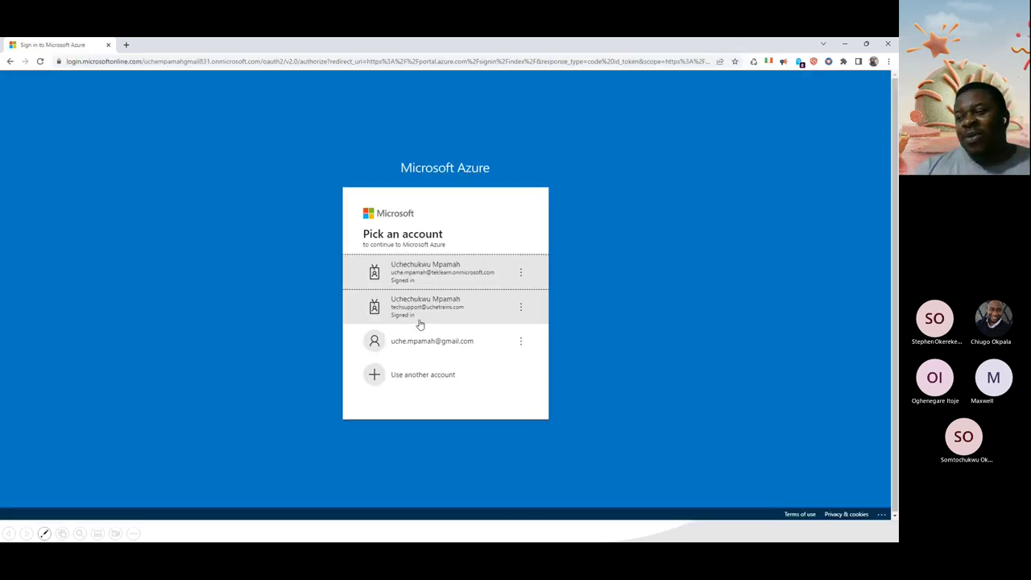
Sign in to Microsoft Azure with the personal Gmail account, requesting a phone sign-in notification and choosing to stay signed in
{"action": "left_click", "coordinate": [426, 348]}
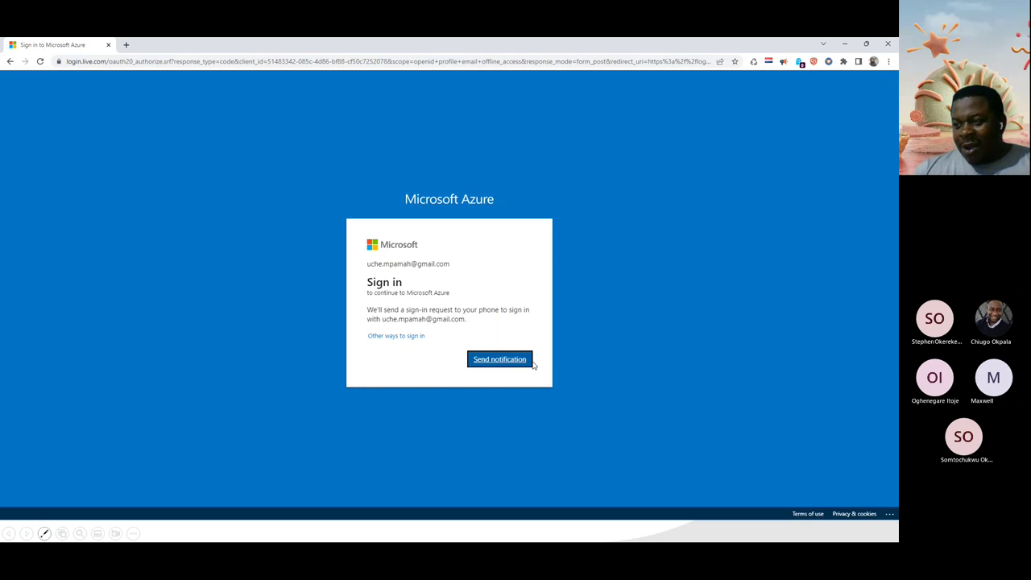
{"action": "left_click", "coordinate": [502, 362]}
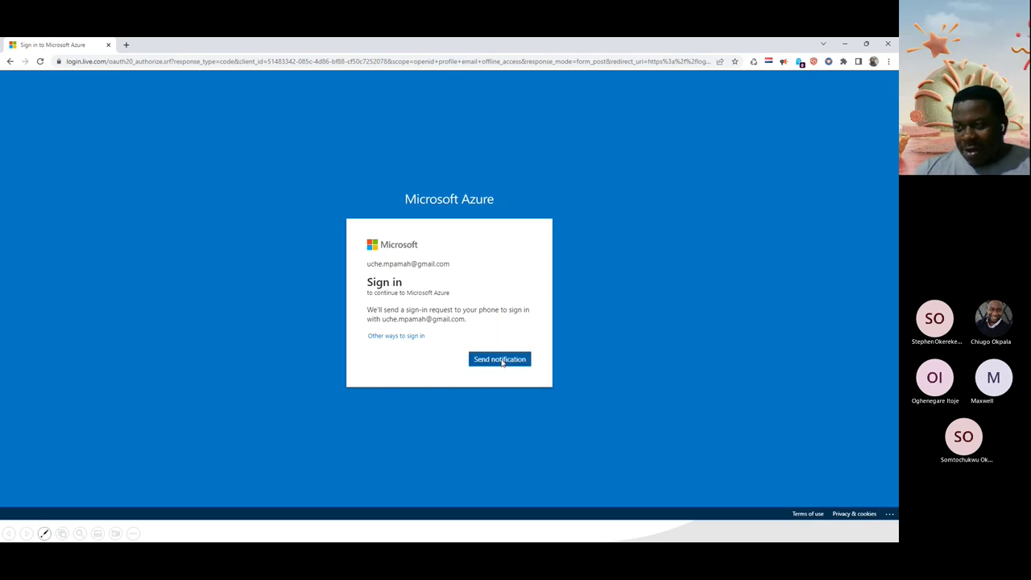
{"action": "left_click", "coordinate": [500, 360]}
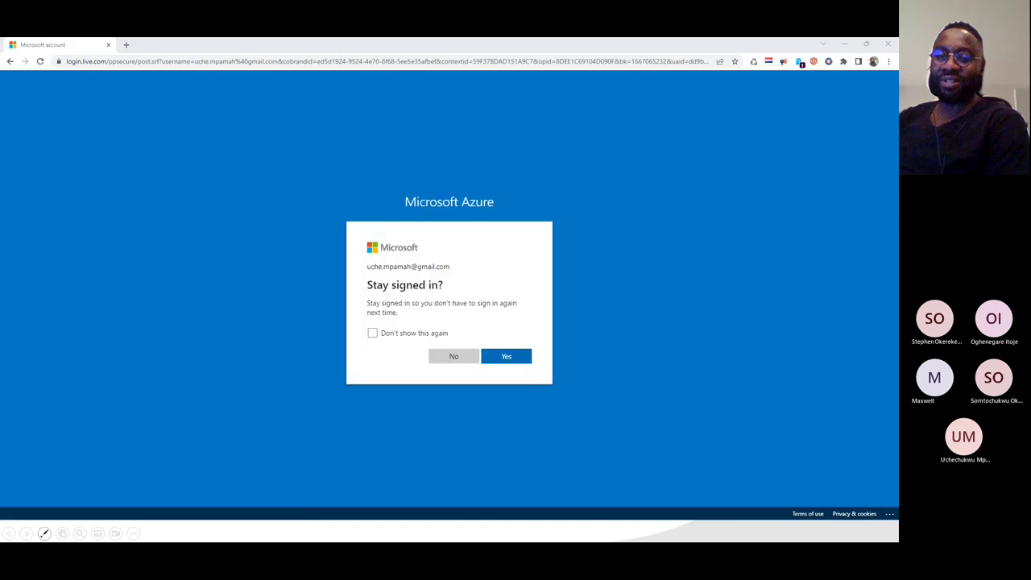
{"action": "left_click", "coordinate": [507, 358]}
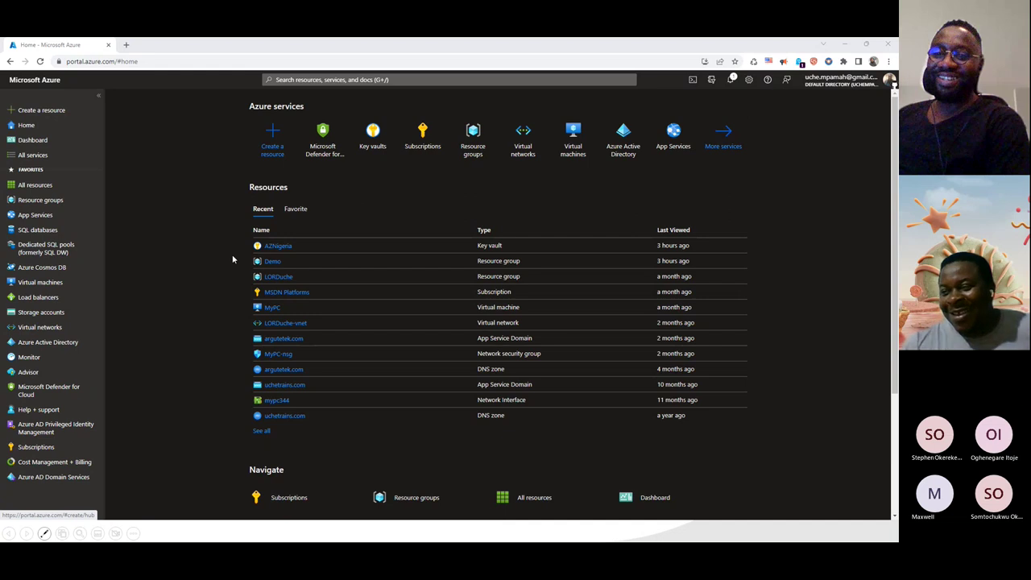
Open Defender for Cloud's regulatory compliance page, review the Microsoft cloud security benchmark controls and check the portal notifications
{"action": "left_click", "coordinate": [336, 150]}
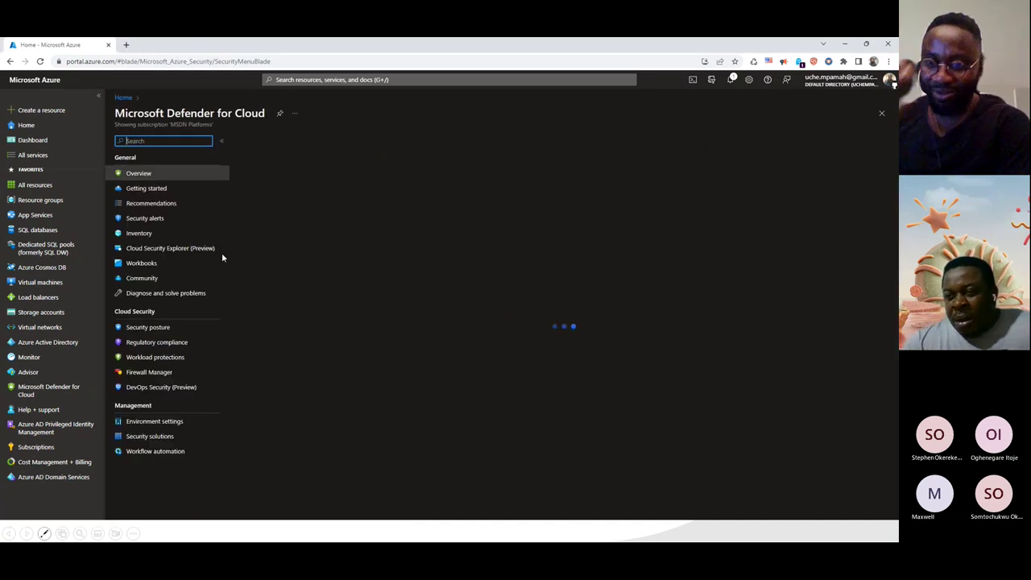
{"action": "left_click", "coordinate": [182, 347]}
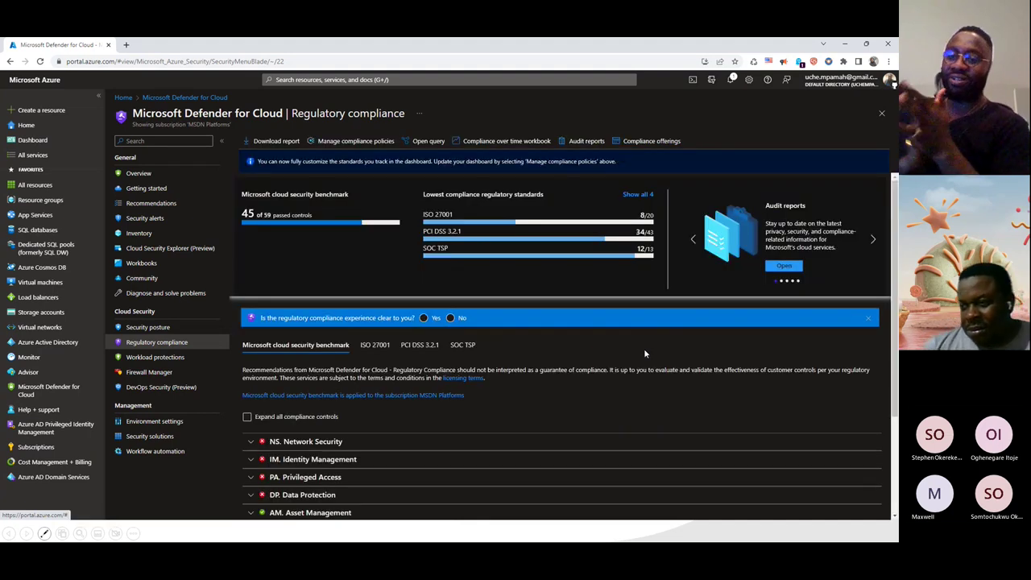
{"action": "scroll", "coordinate": [506, 396], "scroll_direction": "down", "scroll_amount": 2}
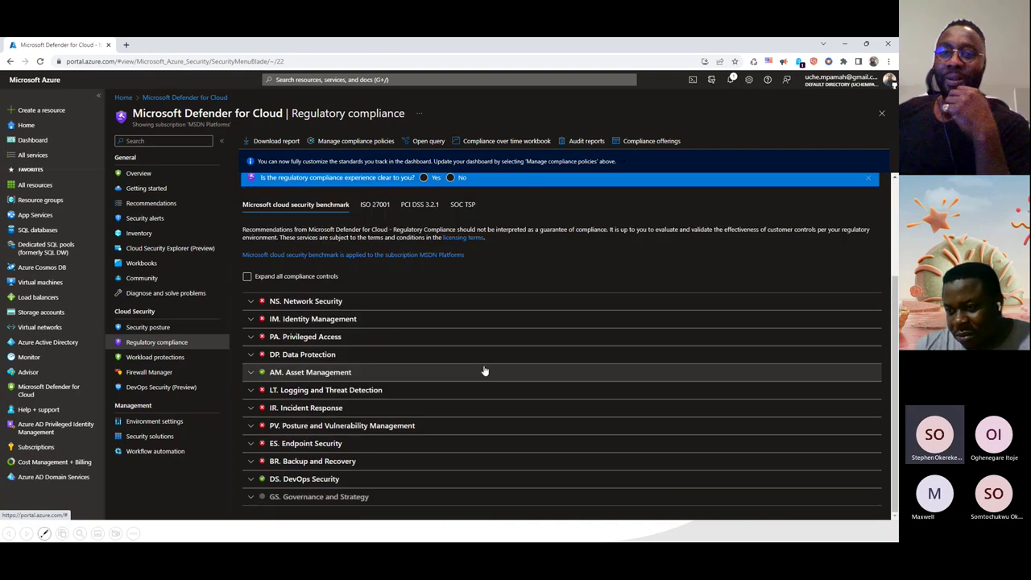
{"action": "left_click", "coordinate": [732, 79]}
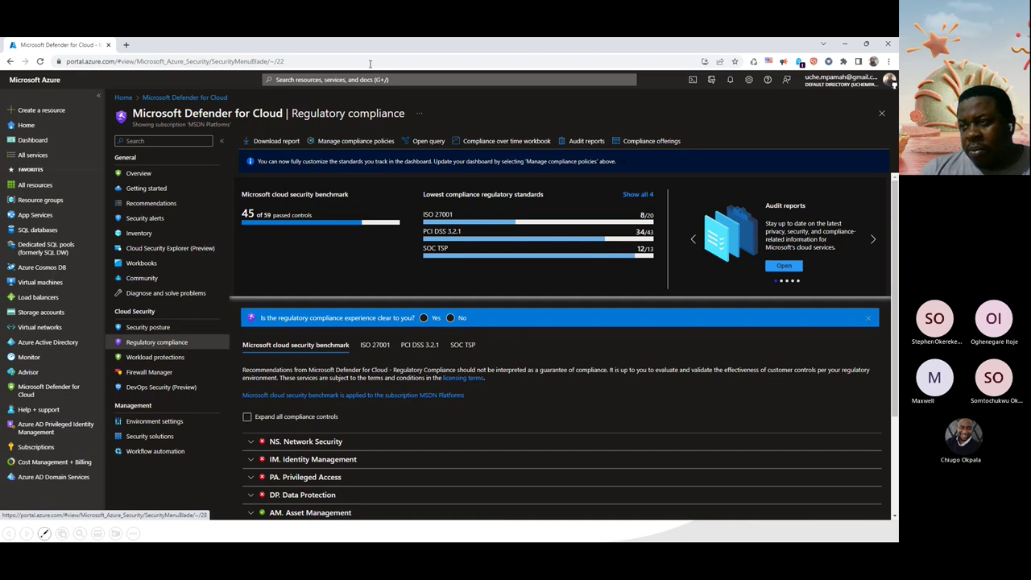
Open the compliance policy management for the MSDN Platforms subscription and review the security policy's industry and regulatory standards
{"action": "left_click", "coordinate": [352, 143]}
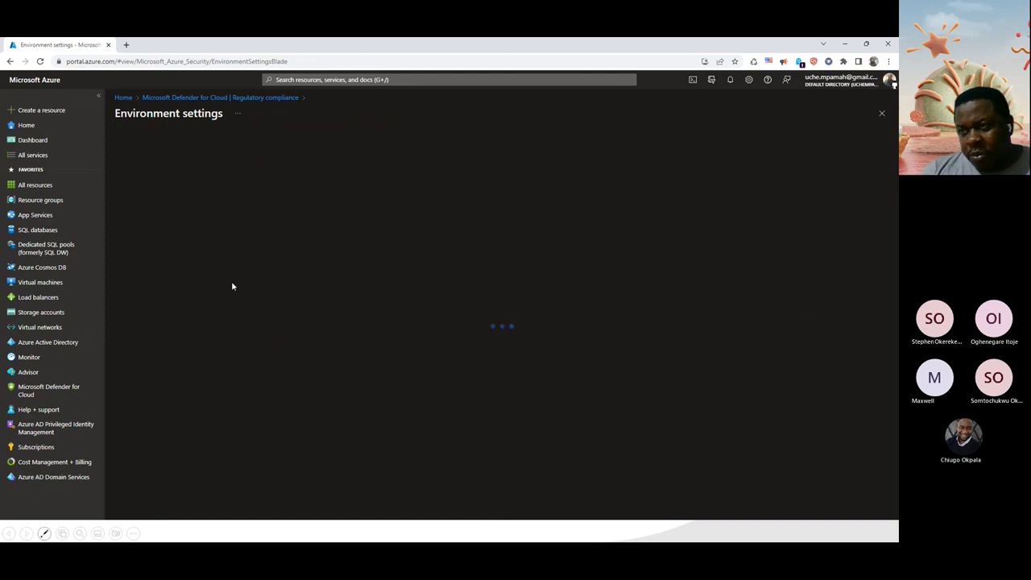
{"action": "left_click", "coordinate": [182, 286]}
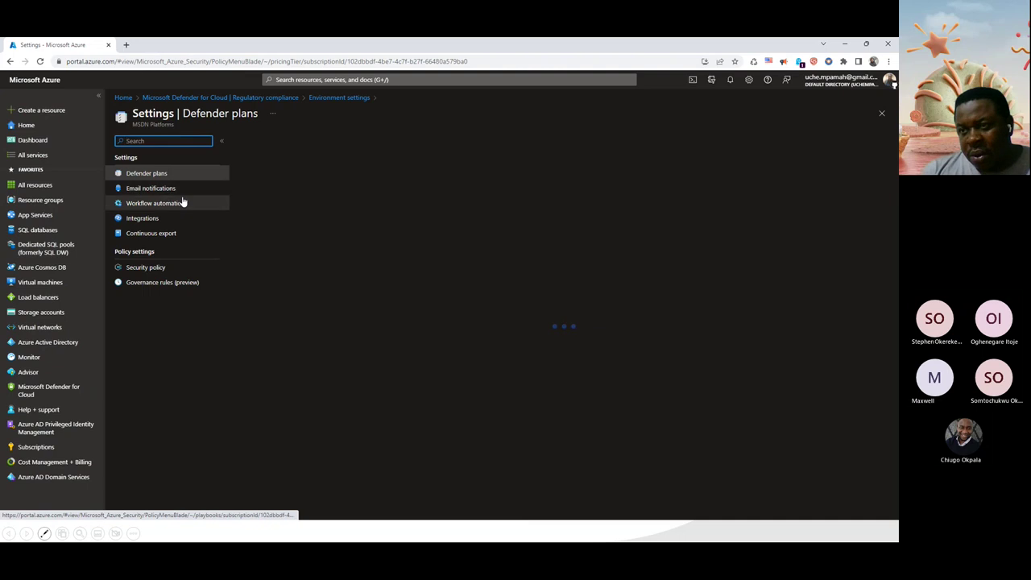
{"action": "left_click", "coordinate": [162, 269]}
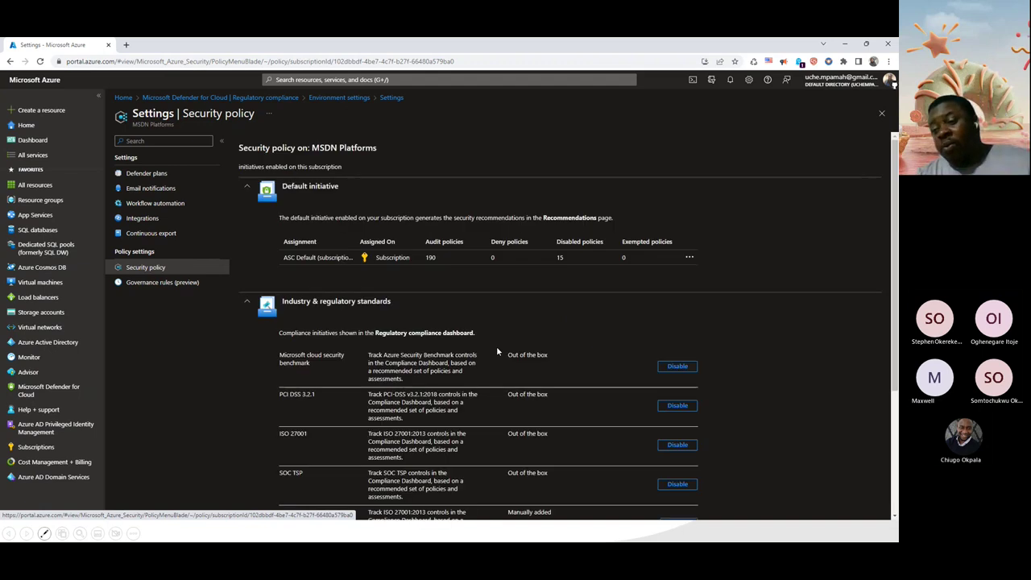
{"action": "scroll", "coordinate": [489, 371], "scroll_direction": "down", "scroll_amount": 2}
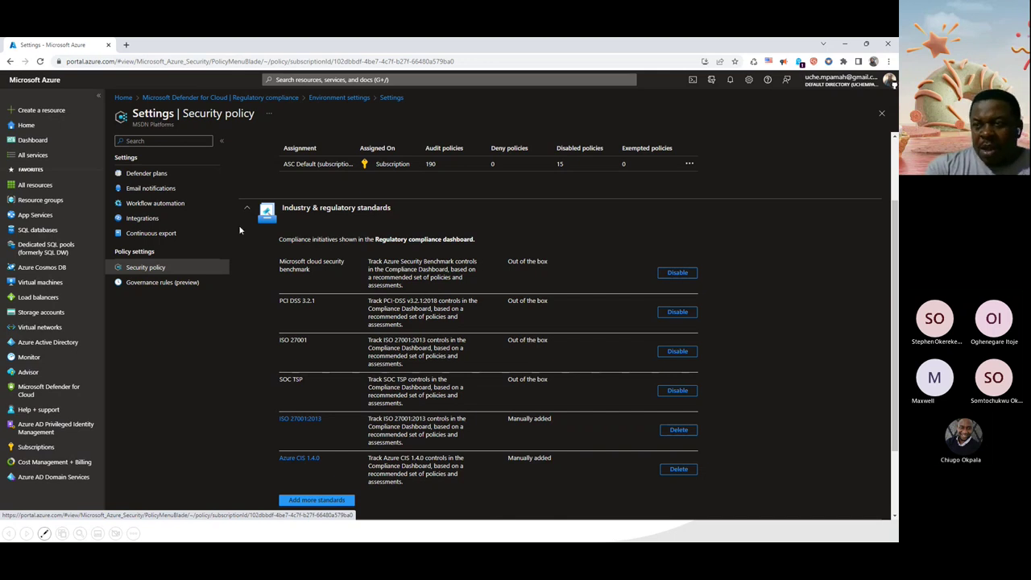
Return to the regulatory compliance page and examine the PCI DSS 3.2.1 controls, expanding "3. Protect stored cardholder data"
{"action": "left_click", "coordinate": [168, 97]}
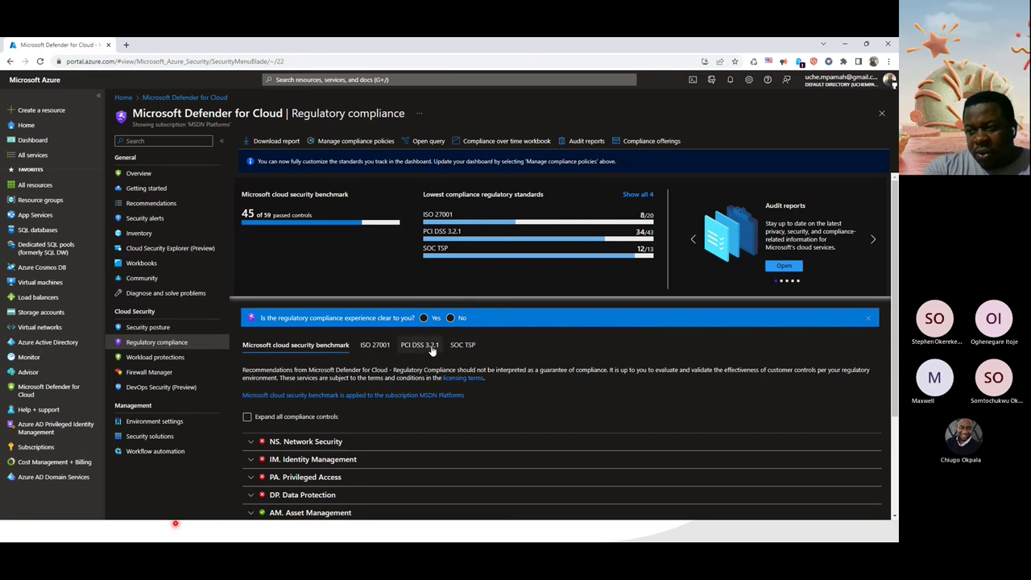
{"action": "left_click", "coordinate": [432, 350]}
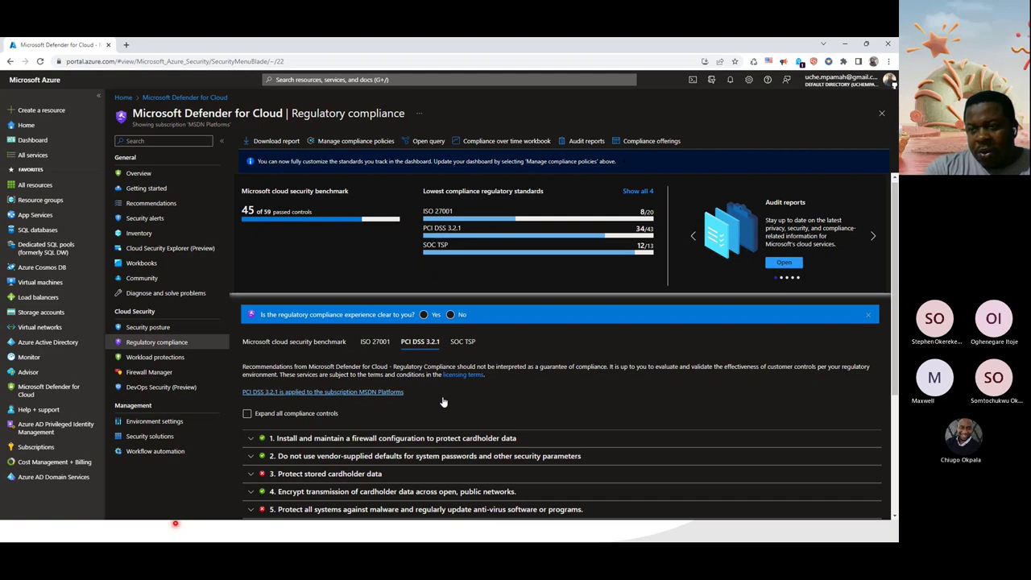
{"action": "scroll", "coordinate": [442, 401], "scroll_direction": "down", "scroll_amount": 3}
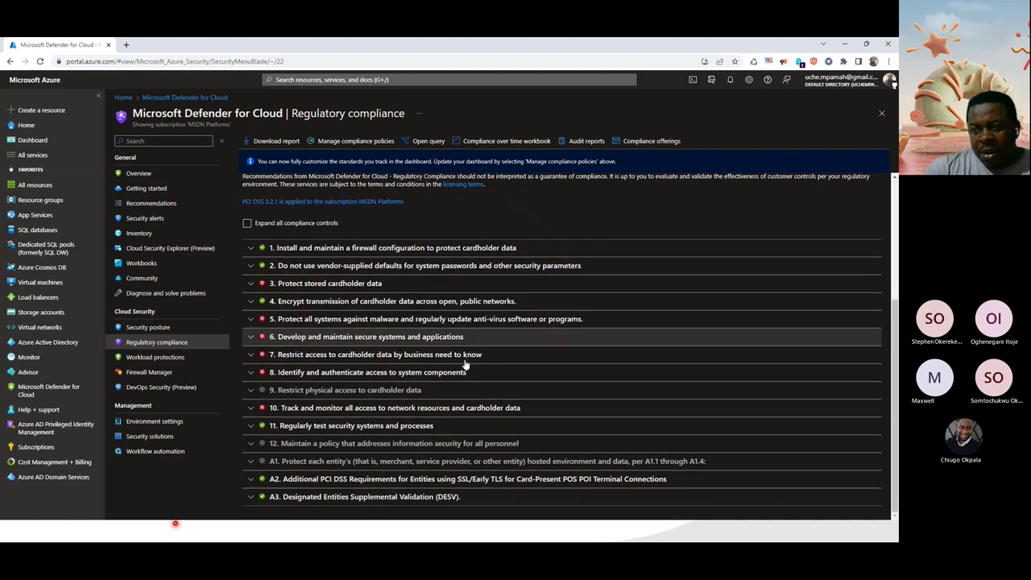
{"action": "left_click", "coordinate": [251, 285]}
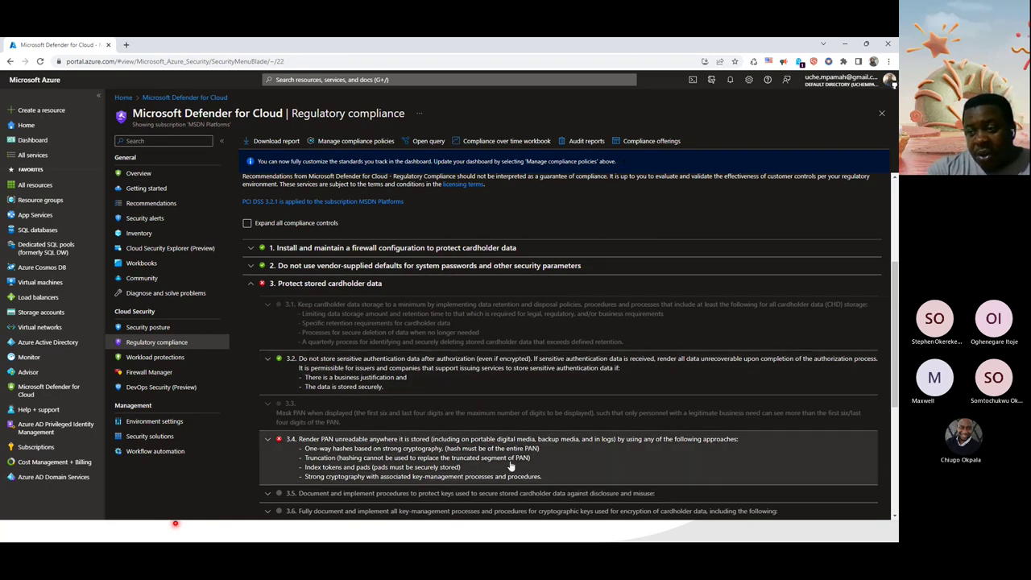
{"action": "scroll", "coordinate": [292, 362], "scroll_direction": "down", "scroll_amount": 3}
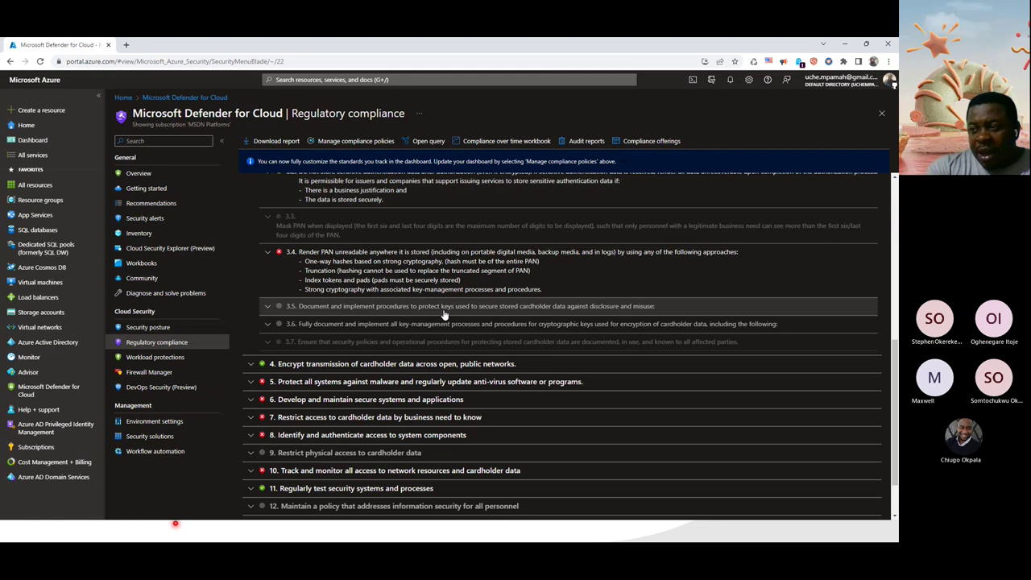
{"action": "scroll", "coordinate": [363, 395], "scroll_direction": "up", "scroll_amount": 10}
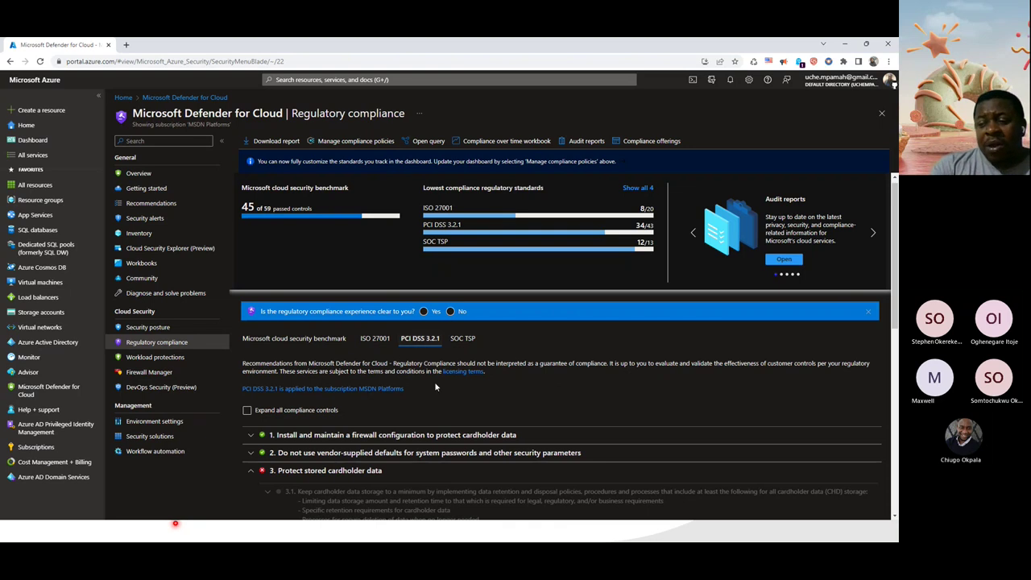
{"action": "scroll", "coordinate": [437, 387], "scroll_direction": "down", "scroll_amount": 3}
{"action": "scroll", "coordinate": [437, 390], "scroll_direction": "down", "scroll_amount": 3}
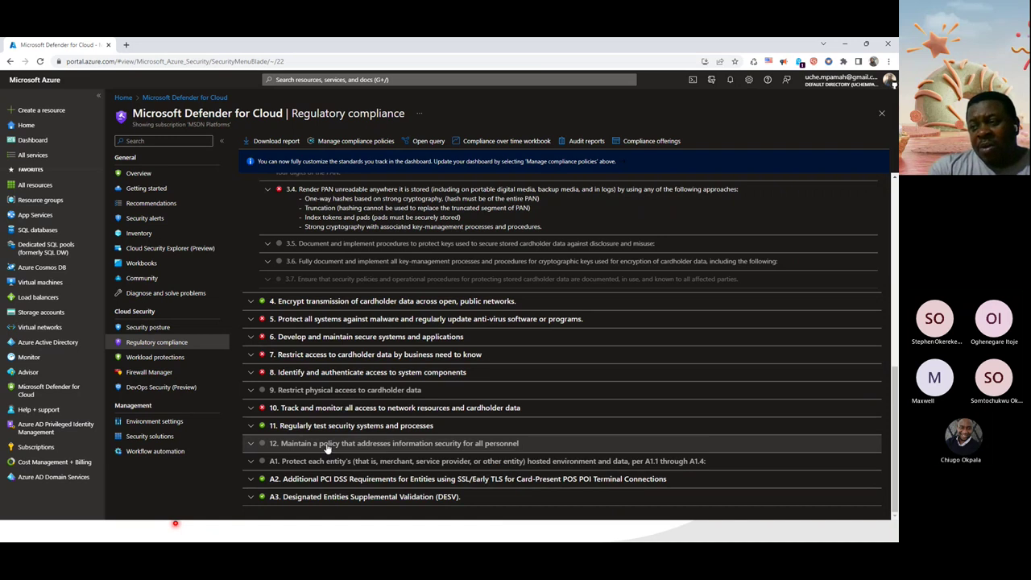
{"action": "scroll", "coordinate": [327, 448], "scroll_direction": "up", "scroll_amount": 1}
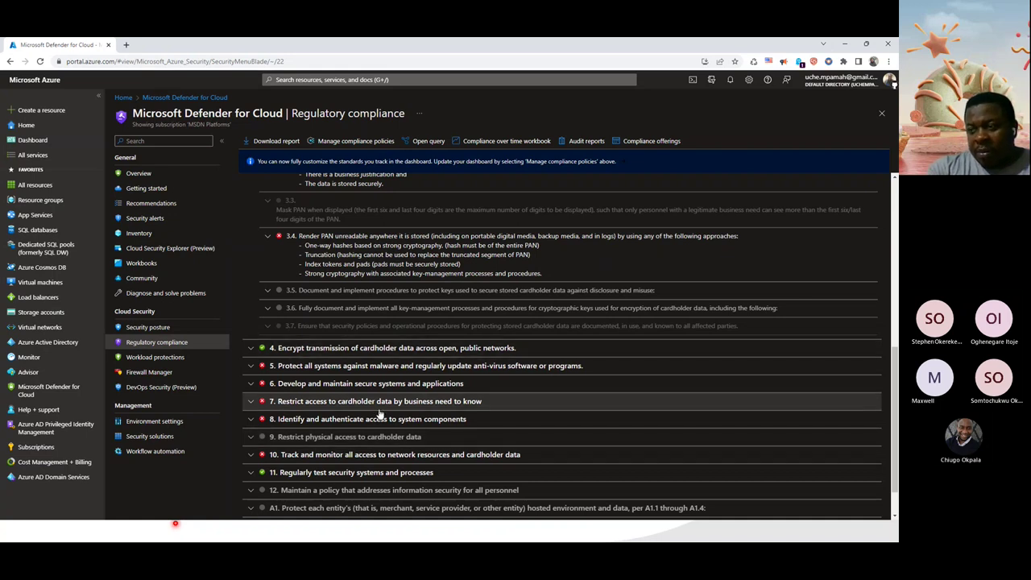
{"action": "scroll", "coordinate": [380, 414], "scroll_direction": "up", "scroll_amount": 10}
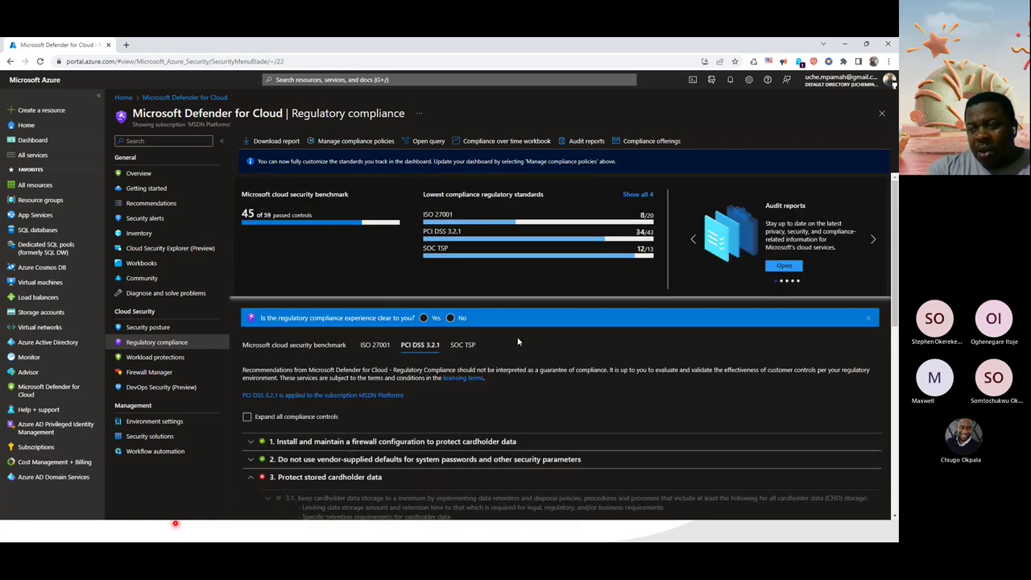
Review the SOC TSP criteria and the control list of the Microsoft cloud security benchmark
{"action": "left_click", "coordinate": [463, 345]}
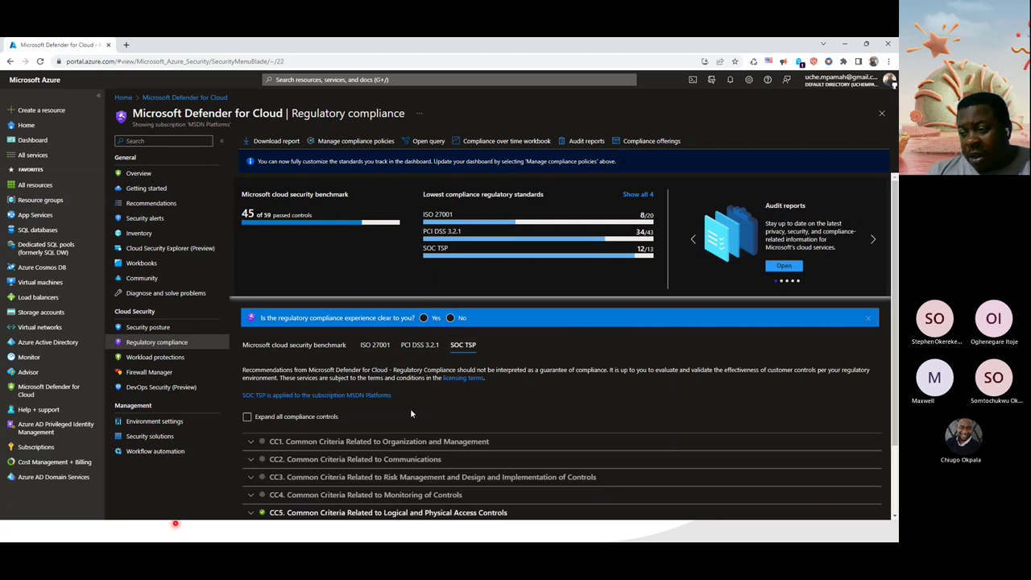
{"action": "scroll", "coordinate": [411, 413], "scroll_direction": "down", "scroll_amount": 2}
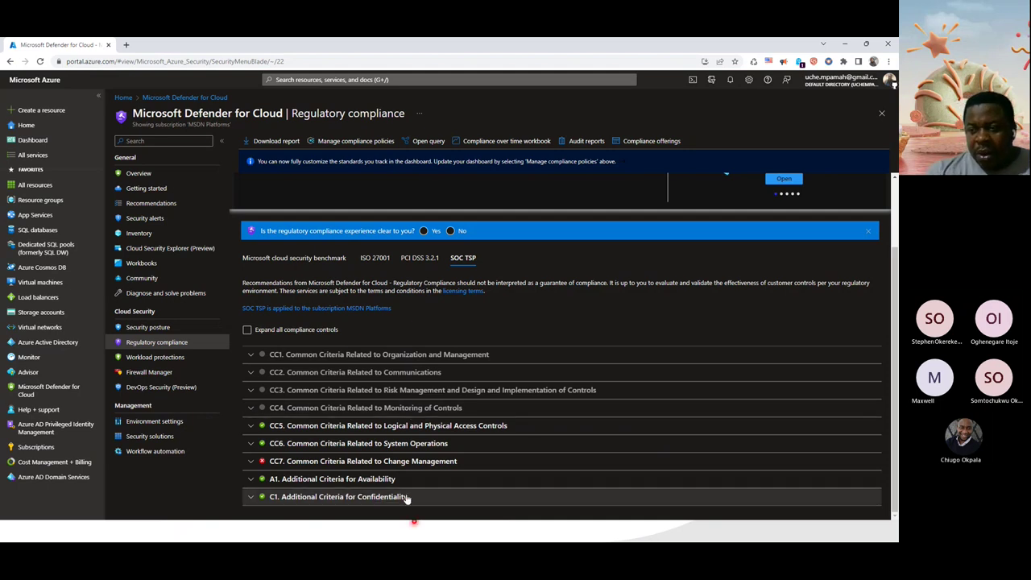
{"action": "scroll", "coordinate": [472, 444], "scroll_direction": "up", "scroll_amount": 2}
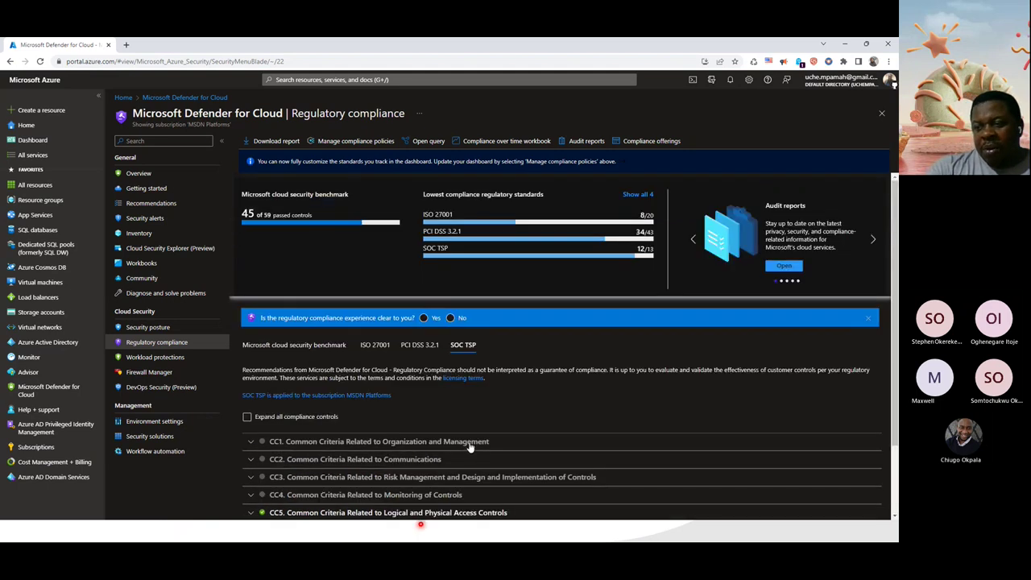
{"action": "left_click", "coordinate": [290, 346]}
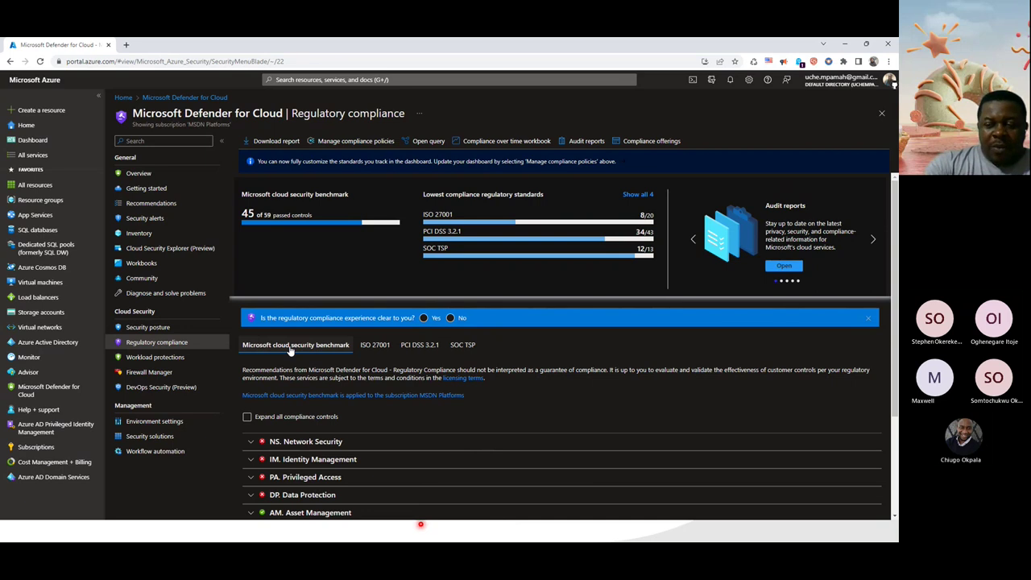
{"action": "scroll", "coordinate": [295, 355], "scroll_direction": "down", "scroll_amount": 3}
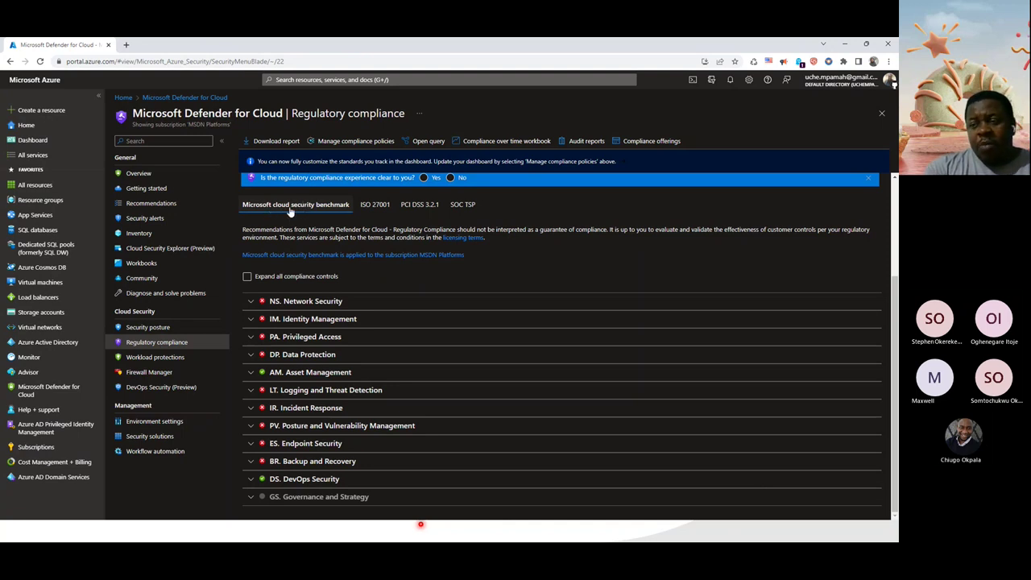
Open the Service Trust Portal at servicetrust.microsoft.com in a new browser tab
{"action": "left_click", "coordinate": [126, 45]}
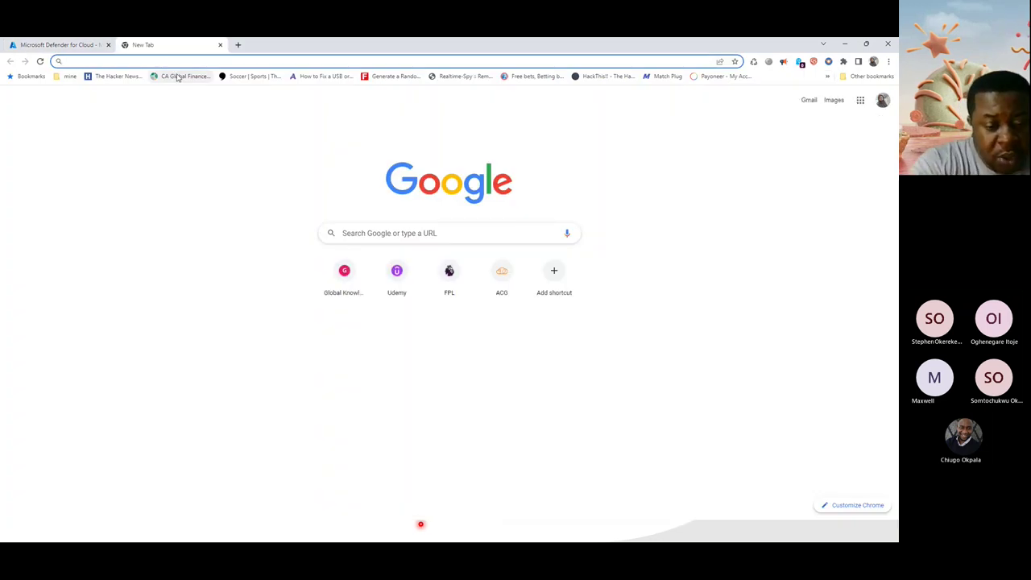
{"action": "type", "text": "servicetrust.microsoft.com"}
{"action": "key", "text": "Return"}
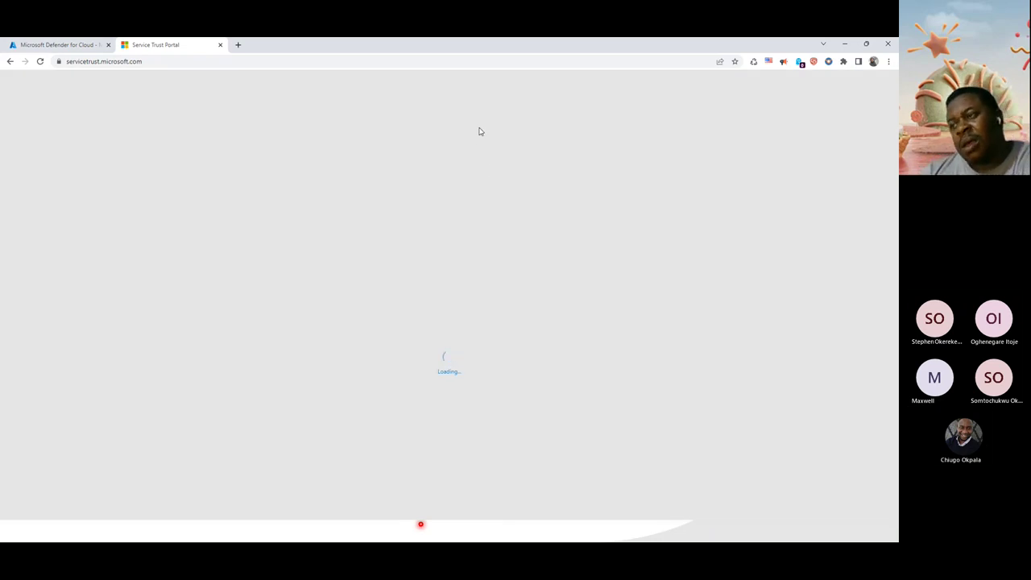
{"action": "left_click", "coordinate": [251, 61]}
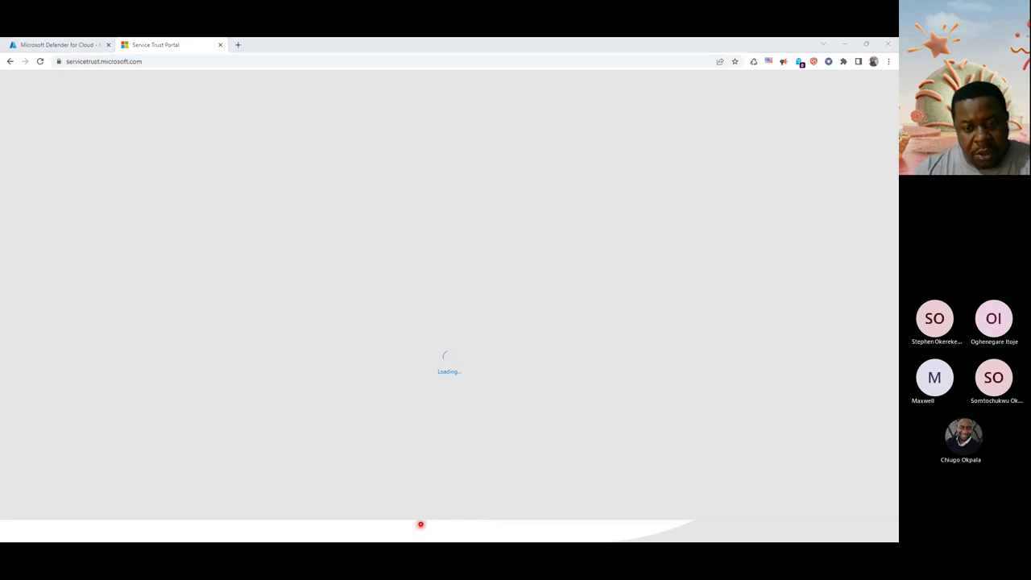
Switch to the browser window with the GitHub Microsoft Defender for Cloud labs and look through the list of modules
{"action": "left_click", "coordinate": [554, 52]}
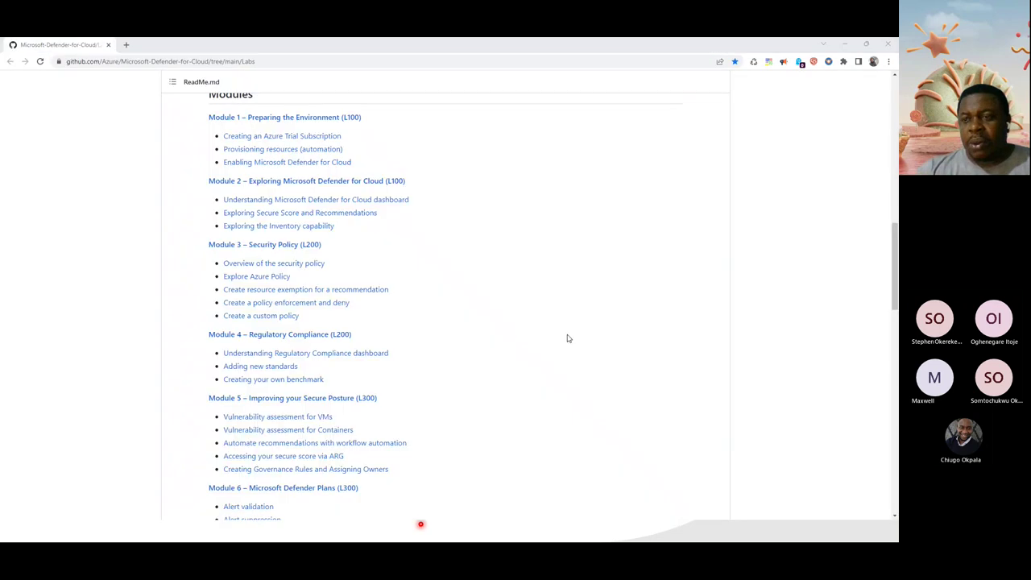
{"action": "scroll", "coordinate": [567, 339], "scroll_direction": "up", "scroll_amount": 3}
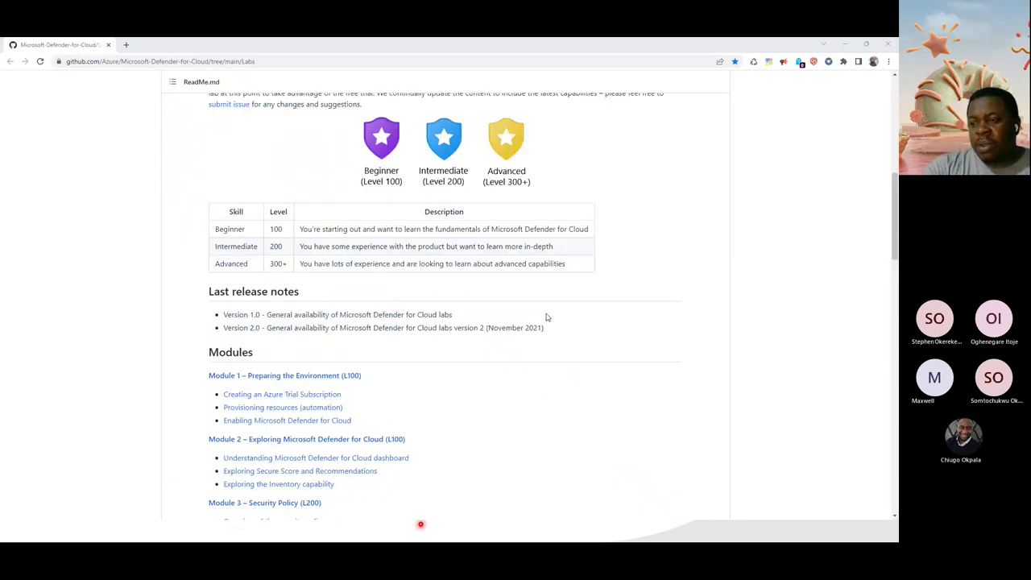
{"action": "scroll", "coordinate": [547, 317], "scroll_direction": "down", "scroll_amount": 3}
{"action": "scroll", "coordinate": [542, 328], "scroll_direction": "down", "scroll_amount": 4}
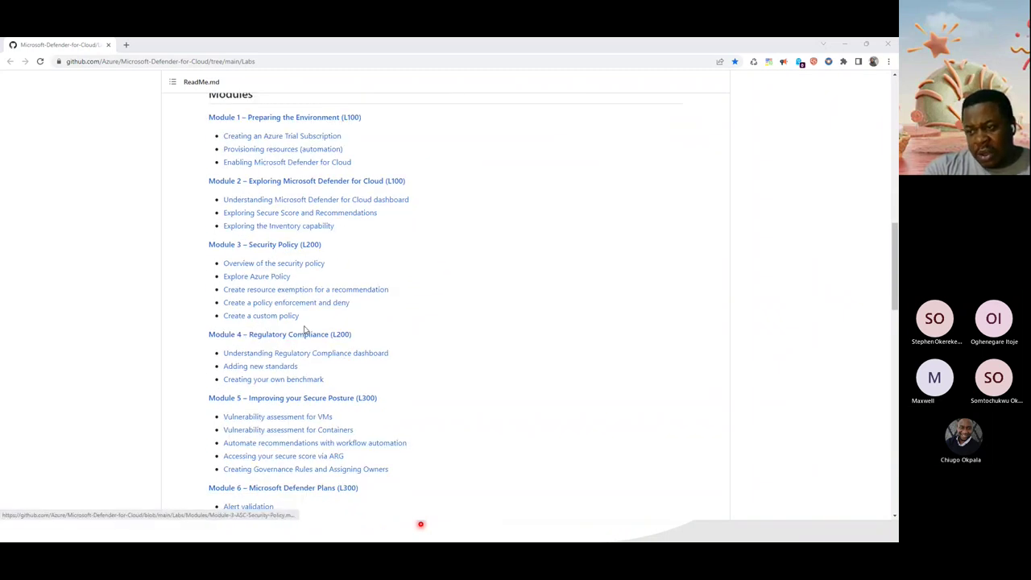
{"action": "scroll", "coordinate": [283, 405], "scroll_direction": "down", "scroll_amount": 4}
{"action": "scroll", "coordinate": [283, 405], "scroll_direction": "up", "scroll_amount": 4}
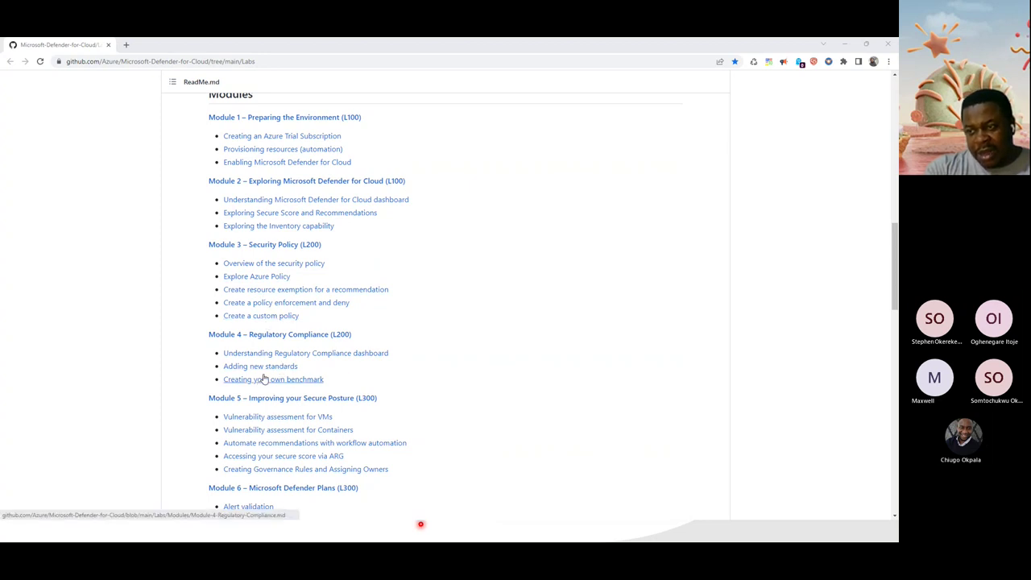
Open the "Adding new standards" exercise of Module 4 – Regulatory Compliance in a new tab and show it
{"action": "right_click", "coordinate": [300, 371]}
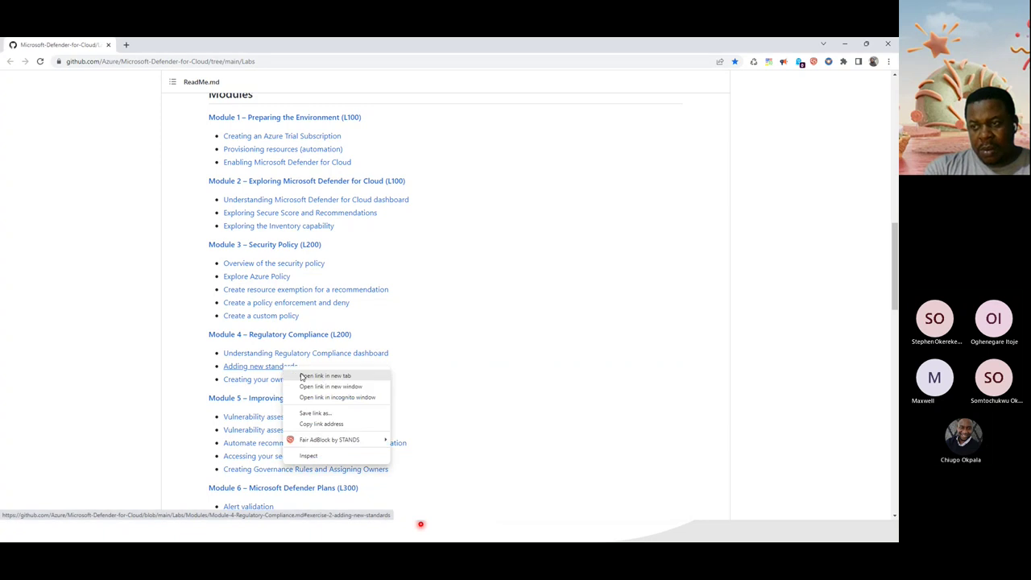
{"action": "left_click", "coordinate": [302, 376]}
{"action": "left_click", "coordinate": [149, 44]}
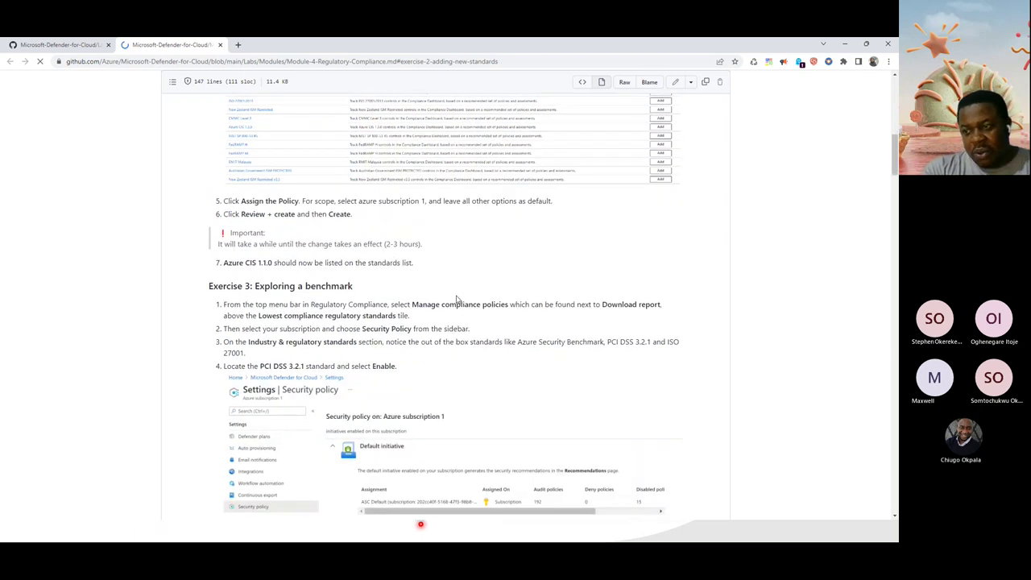
Look through the Module 4 lab instructions from adding new standards to Exercise 4 on creating your own benchmark
{"action": "scroll", "coordinate": [475, 322], "scroll_direction": "down", "scroll_amount": 2}
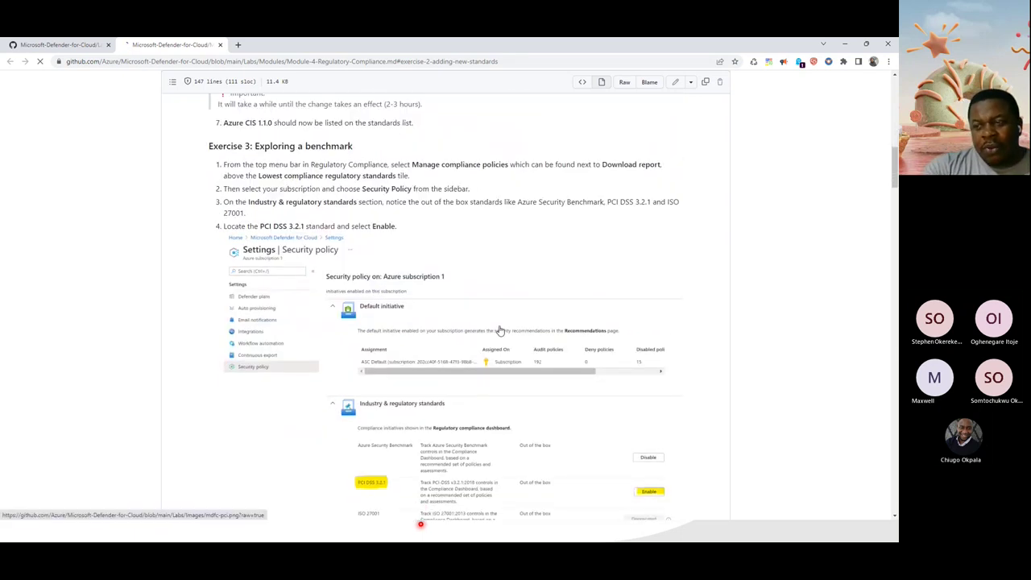
{"action": "scroll", "coordinate": [499, 331], "scroll_direction": "up", "scroll_amount": 4}
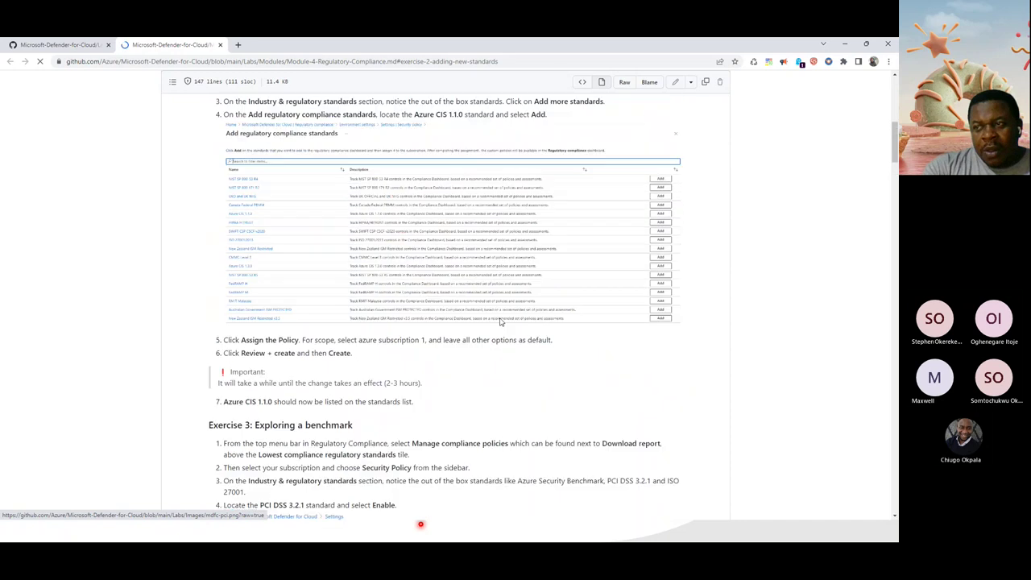
{"action": "scroll", "coordinate": [500, 326], "scroll_direction": "down", "scroll_amount": 10}
{"action": "scroll", "coordinate": [500, 322], "scroll_direction": "down", "scroll_amount": 10}
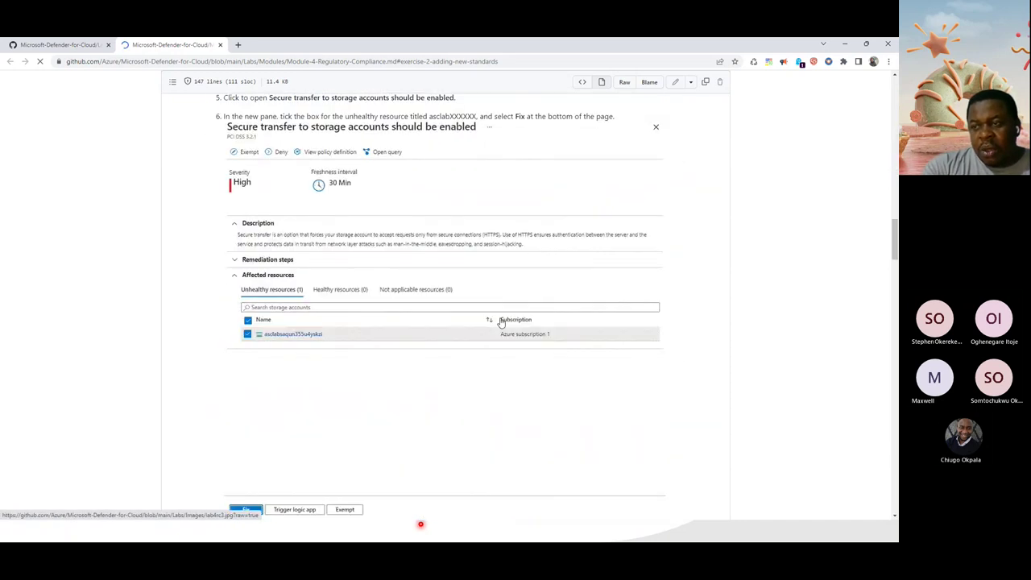
{"action": "scroll", "coordinate": [501, 322], "scroll_direction": "down", "scroll_amount": 5}
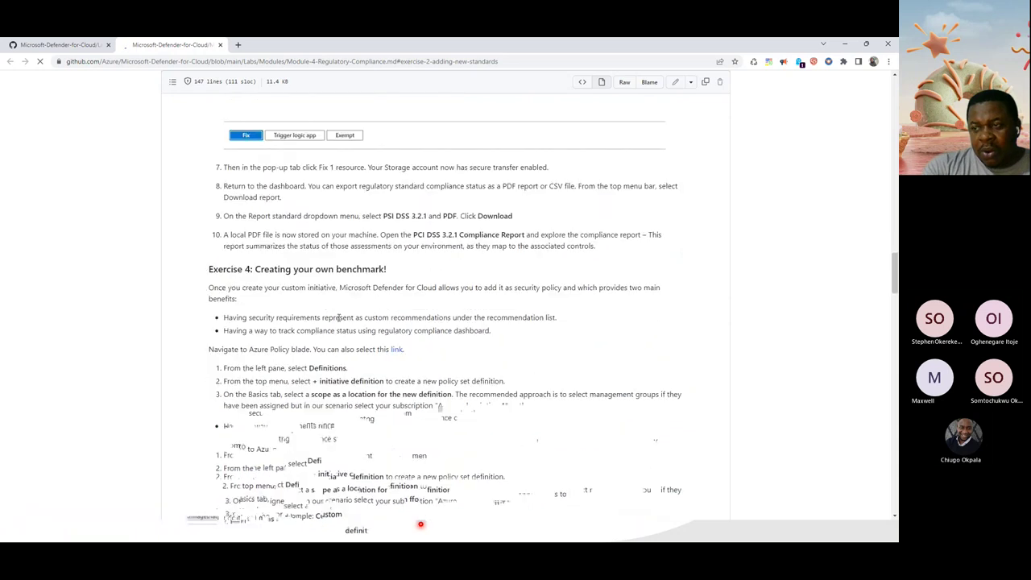
{"action": "scroll", "coordinate": [339, 318], "scroll_direction": "down", "scroll_amount": 3}
{"action": "scroll", "coordinate": [333, 274], "scroll_direction": "up", "scroll_amount": 5}
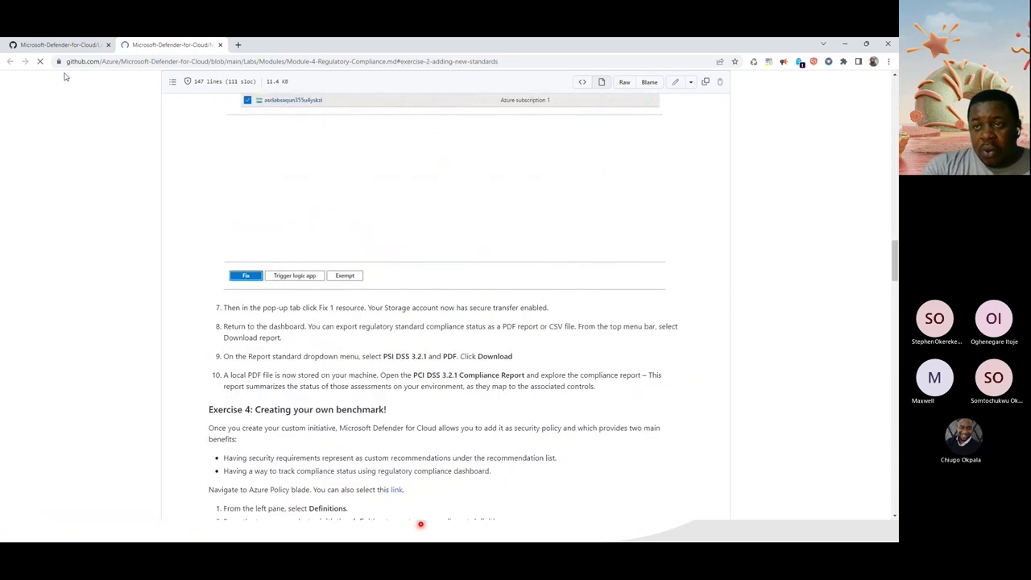
Switch back to the Defender for Cloud window and review the security policy standards of the MSDN Platforms subscription through its compliance policies
{"action": "key", "text": "ctrl+n"}
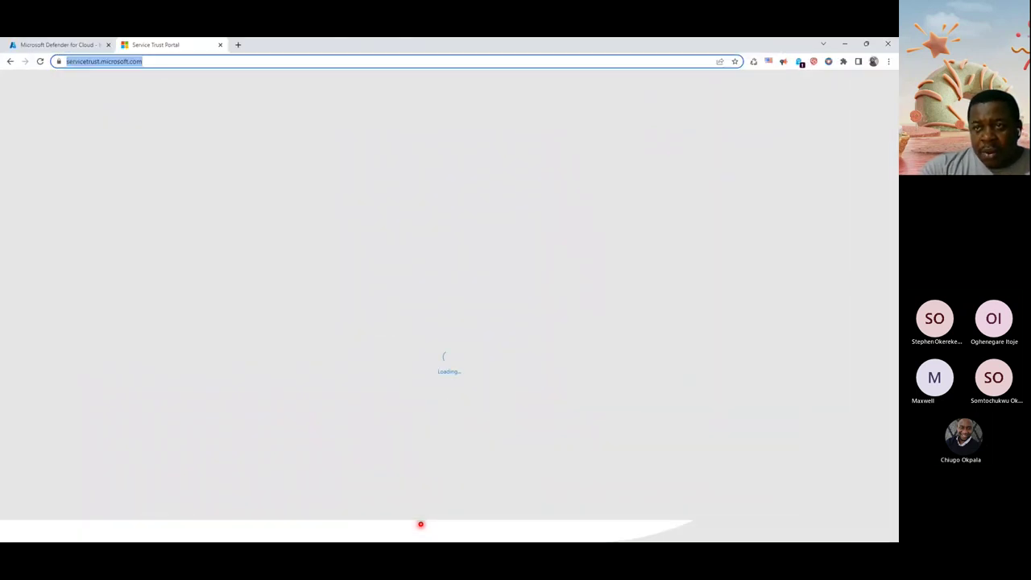
{"action": "left_click", "coordinate": [66, 46]}
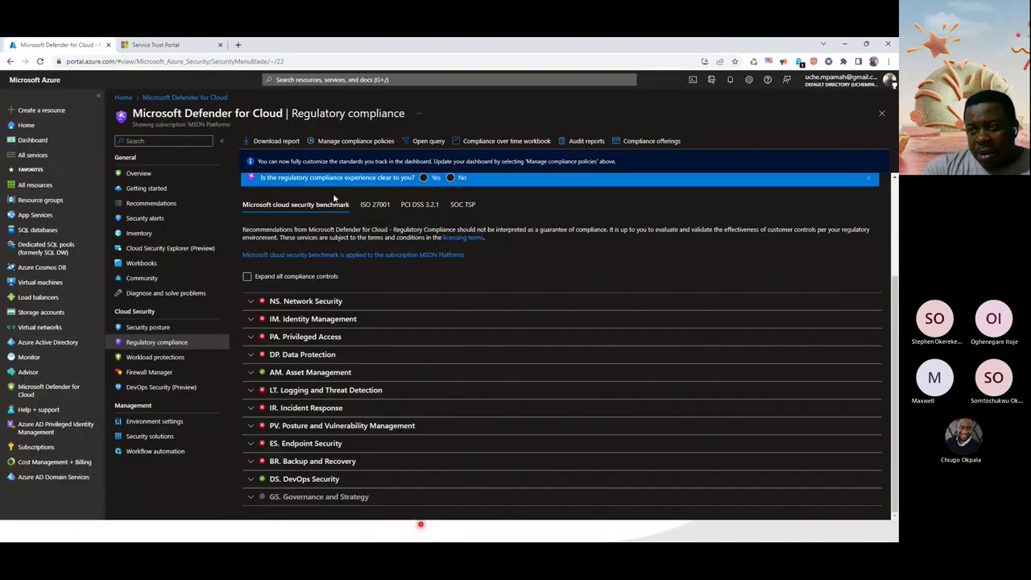
{"action": "left_click", "coordinate": [360, 149]}
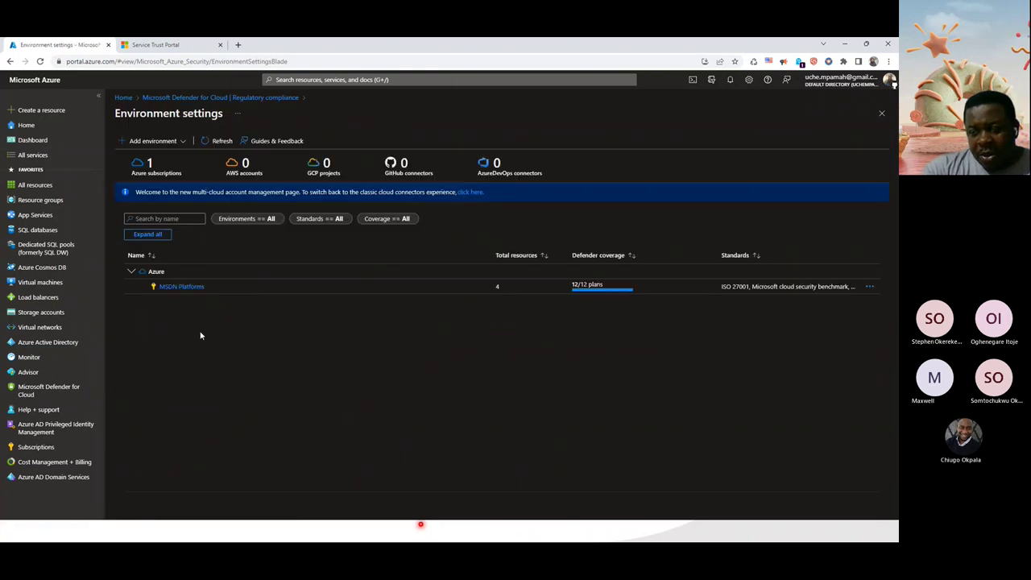
{"action": "left_click", "coordinate": [169, 293]}
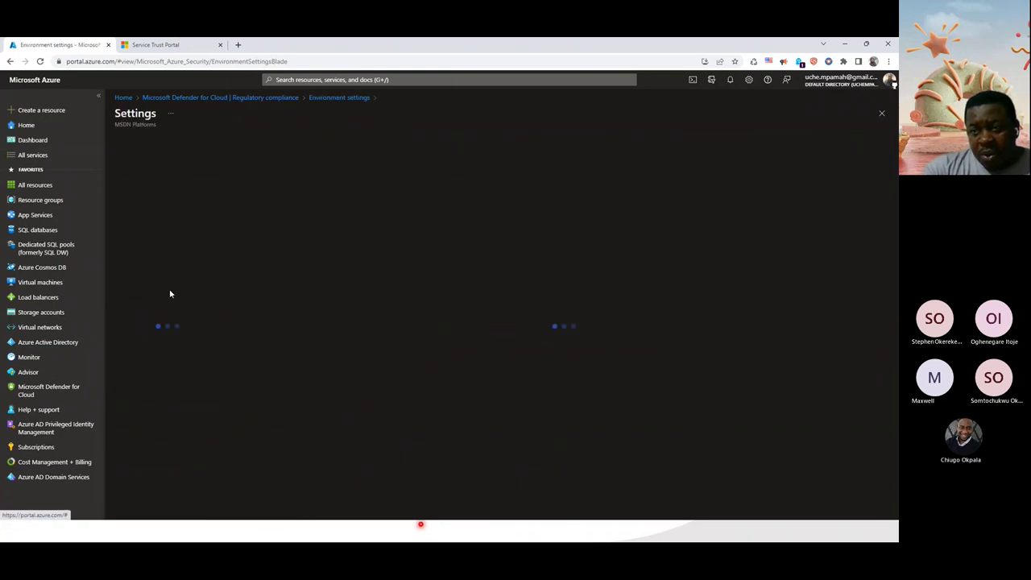
{"action": "left_click", "coordinate": [149, 272]}
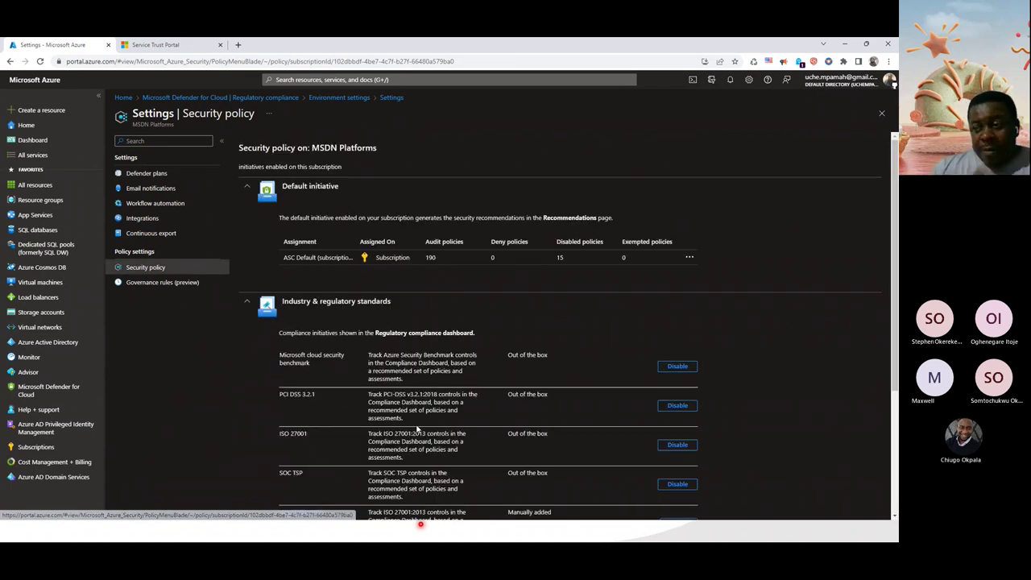
{"action": "scroll", "coordinate": [499, 334], "scroll_direction": "down", "scroll_amount": 3}
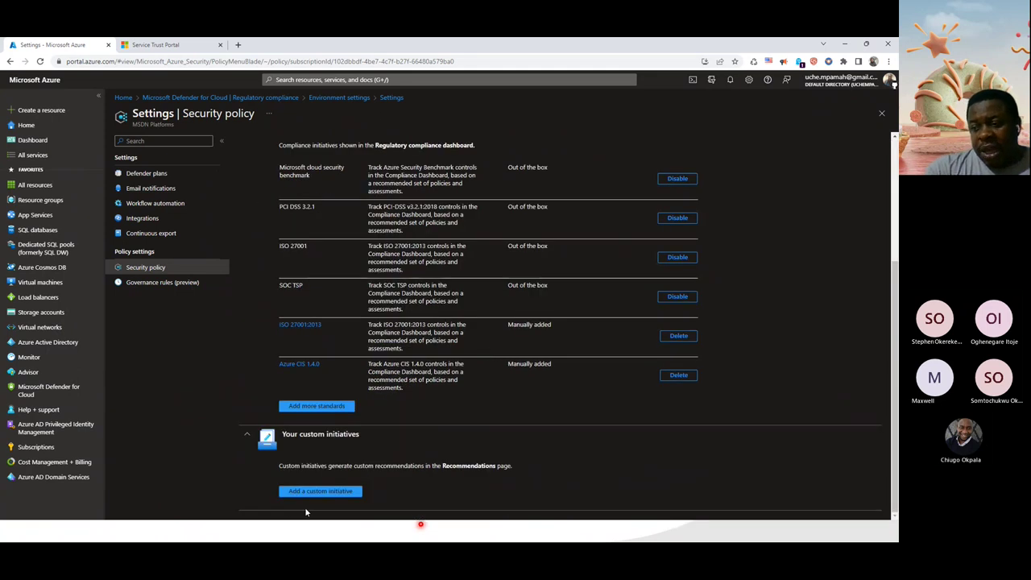
Start a new custom initiative definition, view its basics and policies pages, and cancel it
{"action": "left_click", "coordinate": [330, 497]}
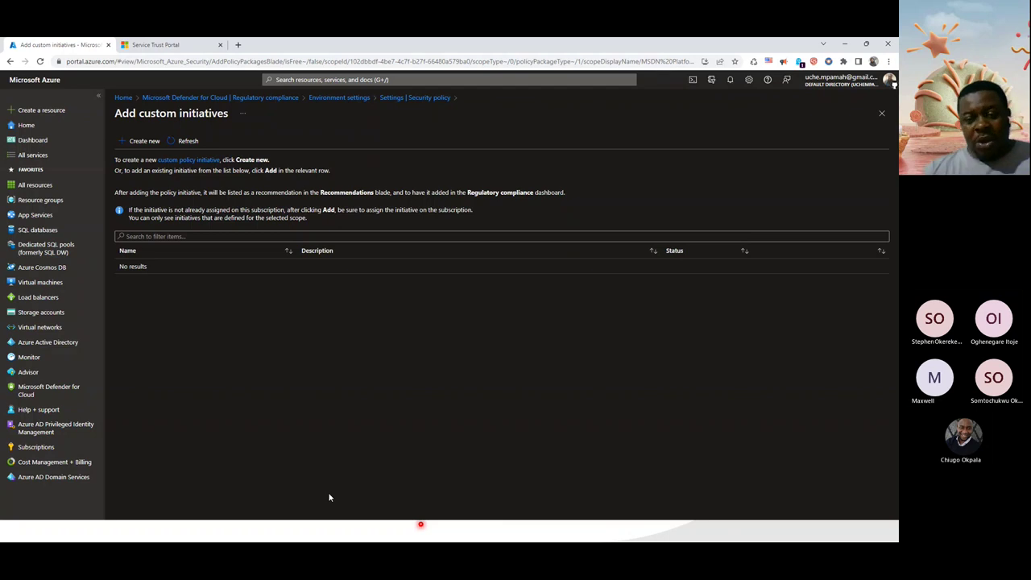
{"action": "left_click", "coordinate": [150, 146]}
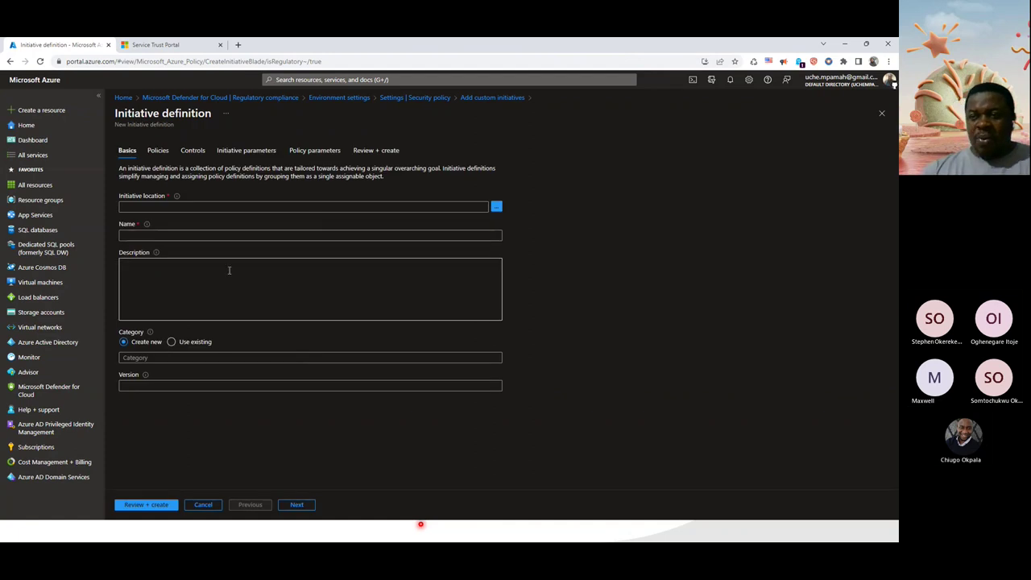
{"action": "left_click", "coordinate": [157, 149]}
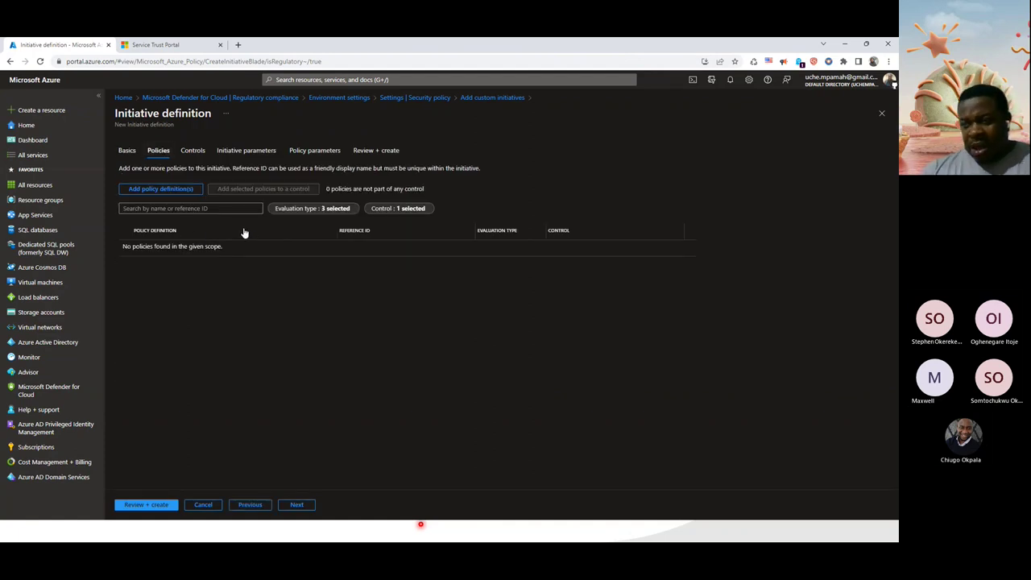
{"action": "left_click", "coordinate": [203, 504]}
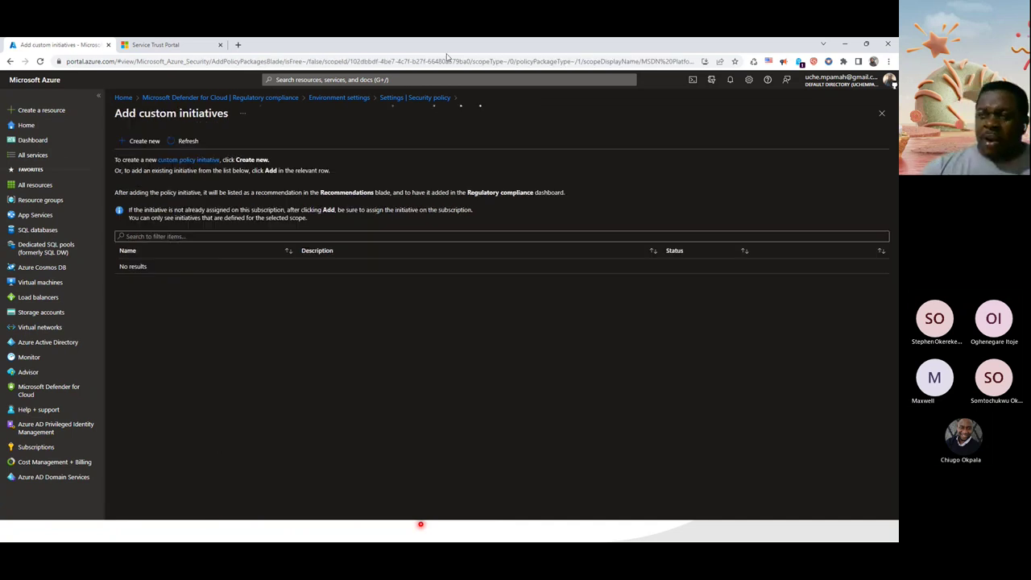
Minimize both browser windows and advance the presentation to the "Security alerts and incidents" slide
{"action": "left_click", "coordinate": [844, 44]}
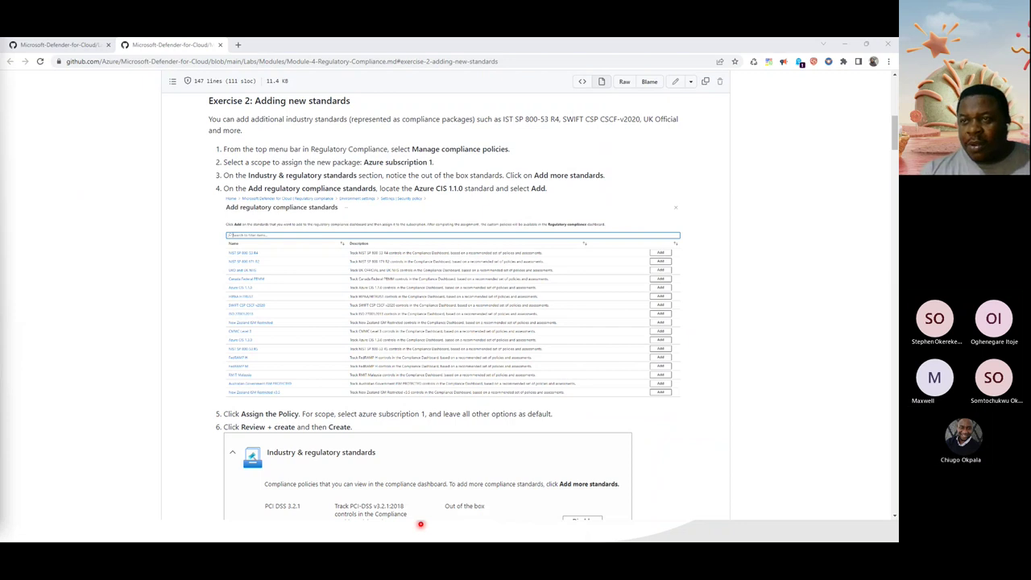
{"action": "left_click", "coordinate": [844, 44]}
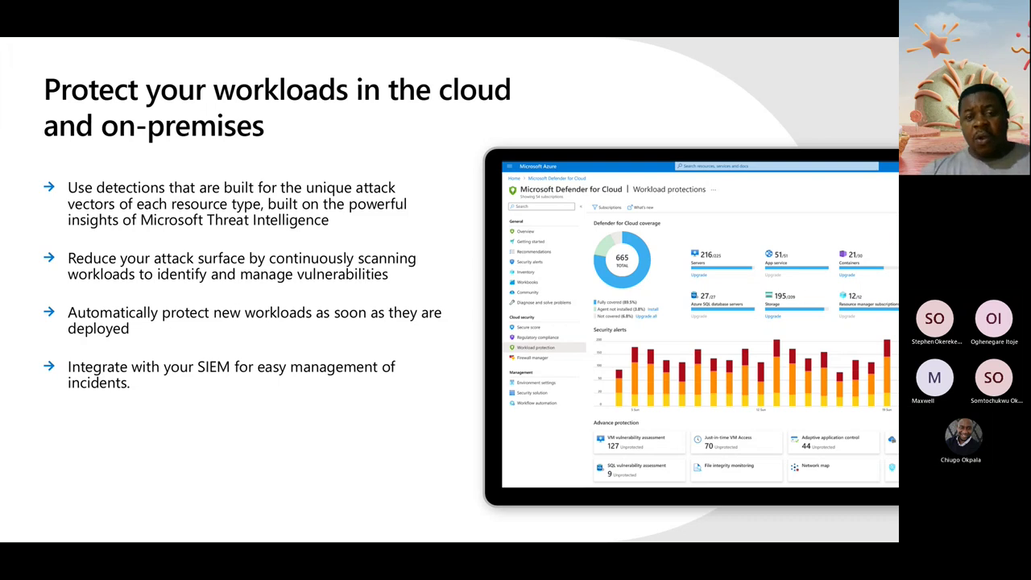
{"action": "key", "text": "Right"}
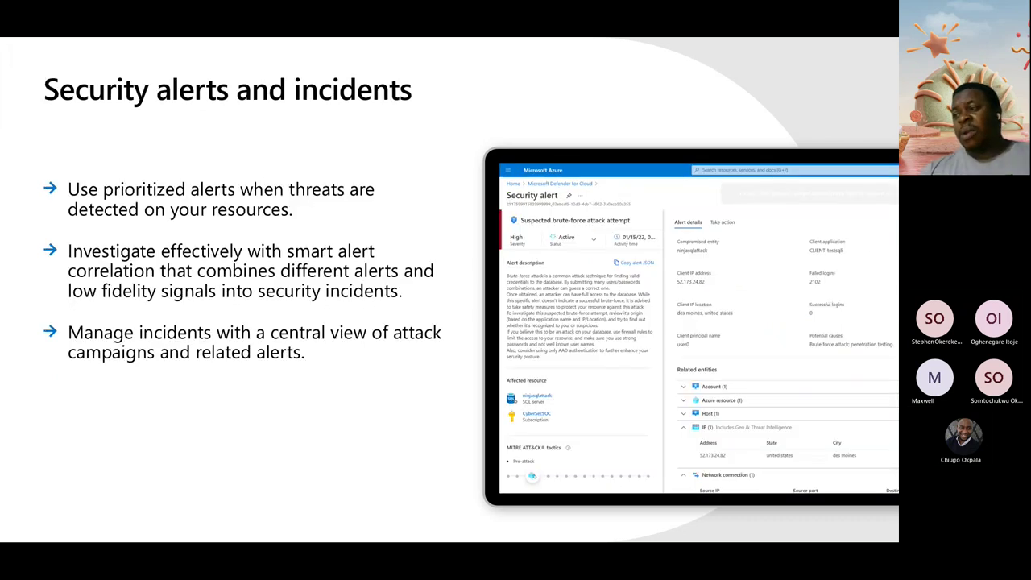
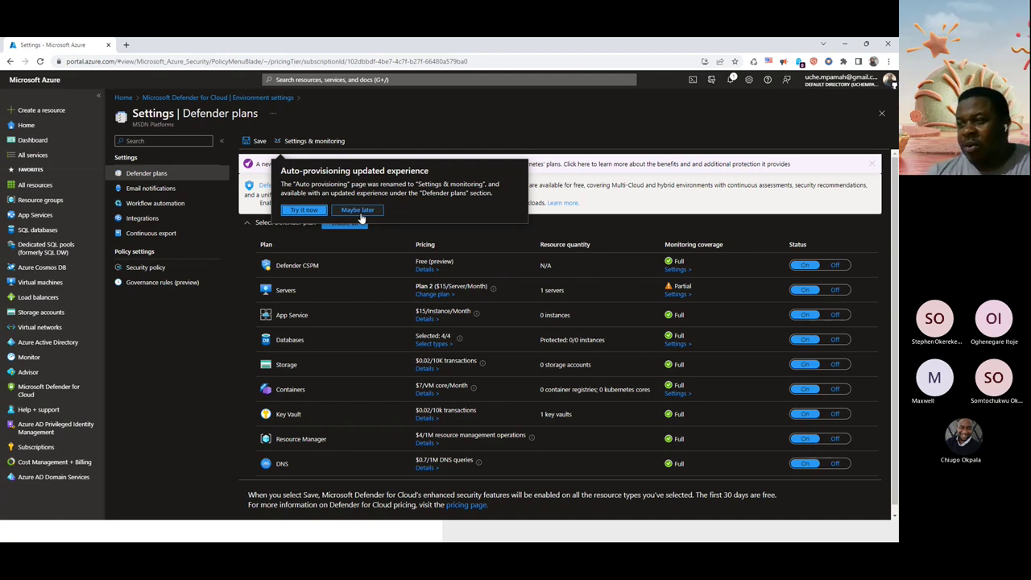
Dismiss the auto-provisioning notice and enable vulnerability assessment for machines in the Servers plan, using Microsoft Defender vulnerability management
{"action": "left_click", "coordinate": [361, 218]}
{"action": "double_click", "coordinate": [354, 202]}
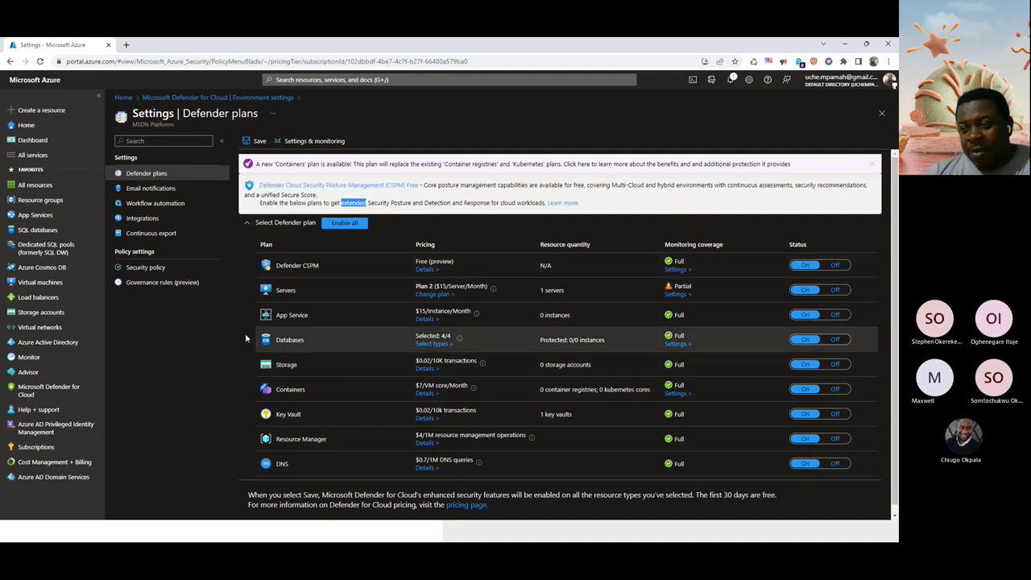
{"action": "left_click", "coordinate": [289, 293]}
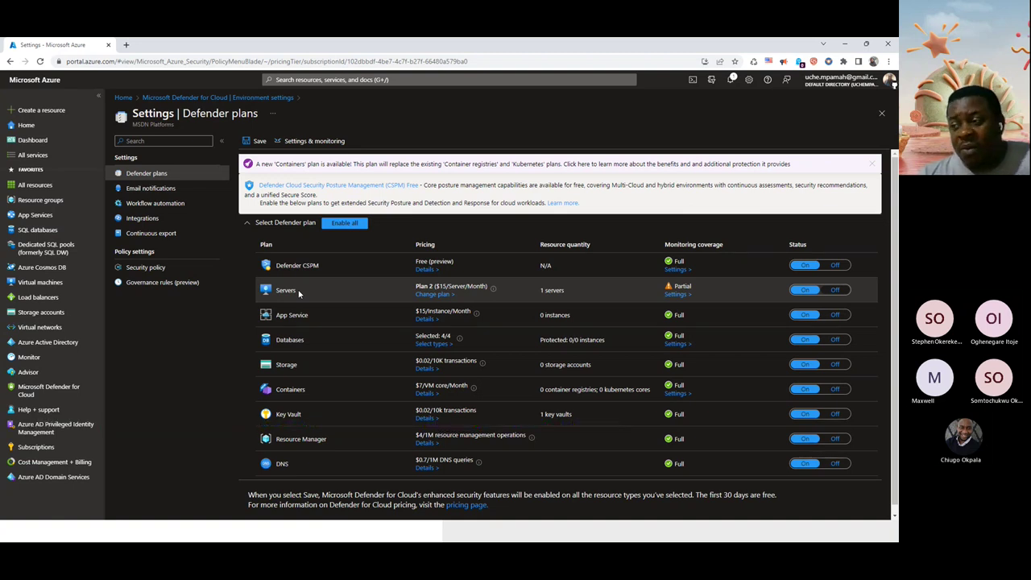
{"action": "left_click", "coordinate": [677, 295]}
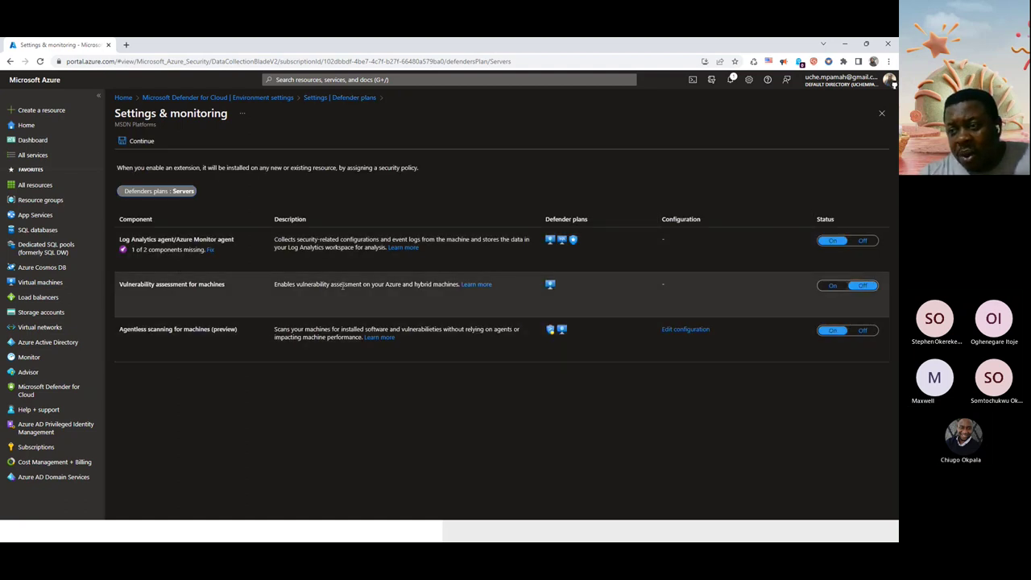
{"action": "left_click", "coordinate": [835, 287]}
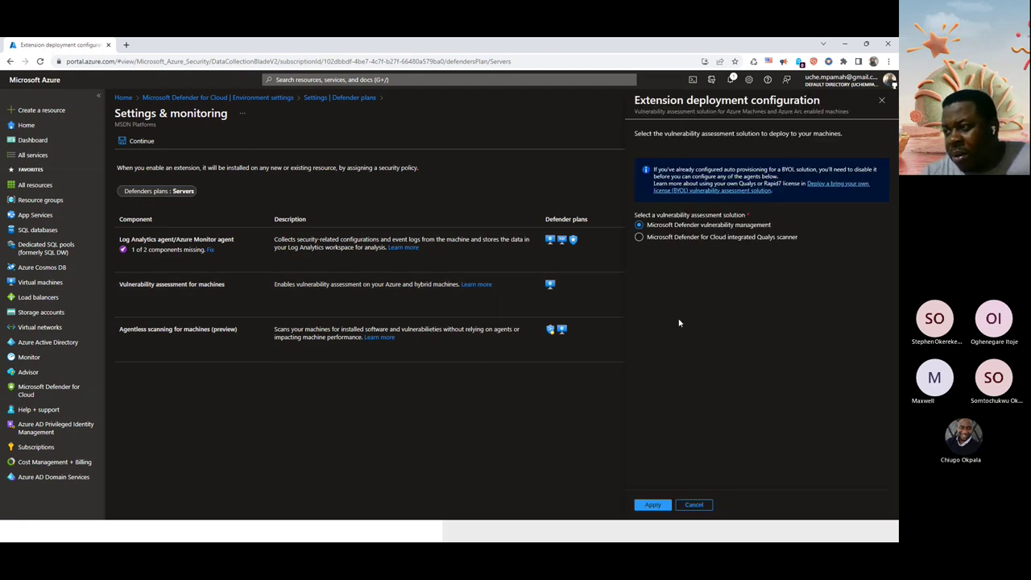
{"action": "left_click", "coordinate": [644, 505]}
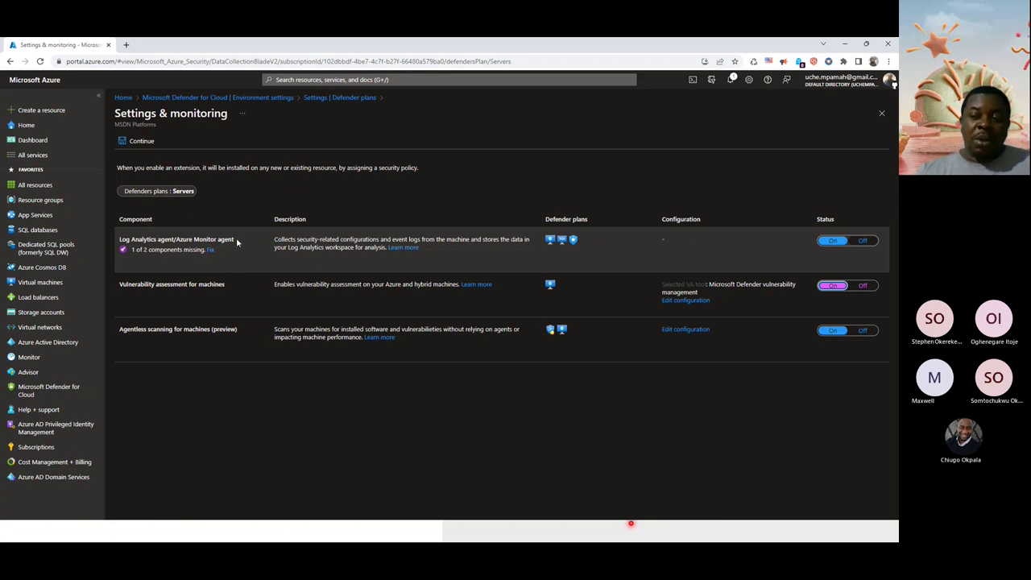
Fix the missing component of the Log Analytics agent/Azure Monitor agent and continue back to the Defender plans
{"action": "left_click_drag", "start_coordinate": [237, 242], "coordinate": [177, 242]}
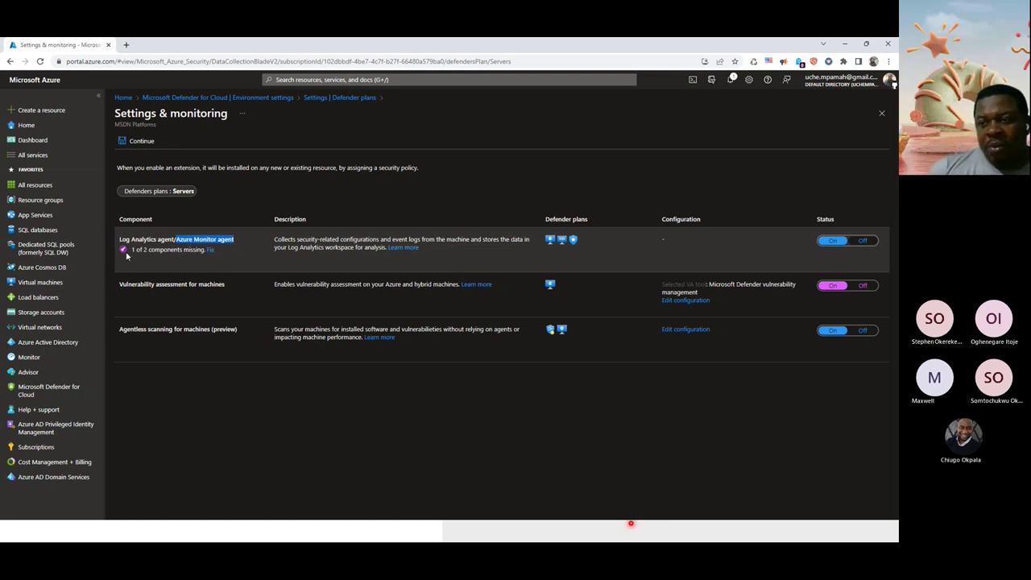
{"action": "left_click", "coordinate": [211, 249]}
{"action": "left_click", "coordinate": [136, 201]}
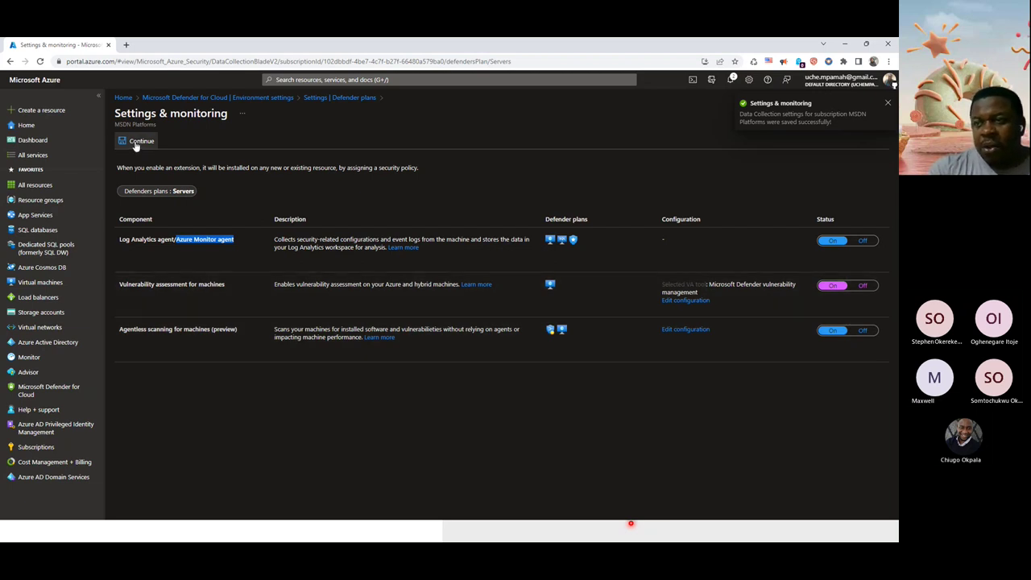
{"action": "left_click", "coordinate": [137, 142]}
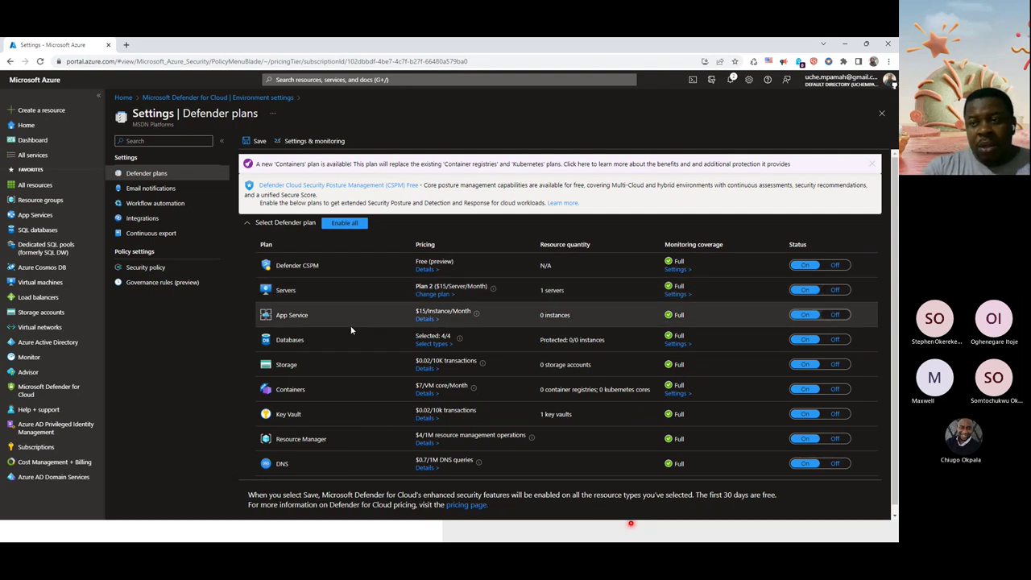
Keep the unsaved edits when trying to leave for workflow automation, and save the Defender plans settings
{"action": "left_click", "coordinate": [181, 207]}
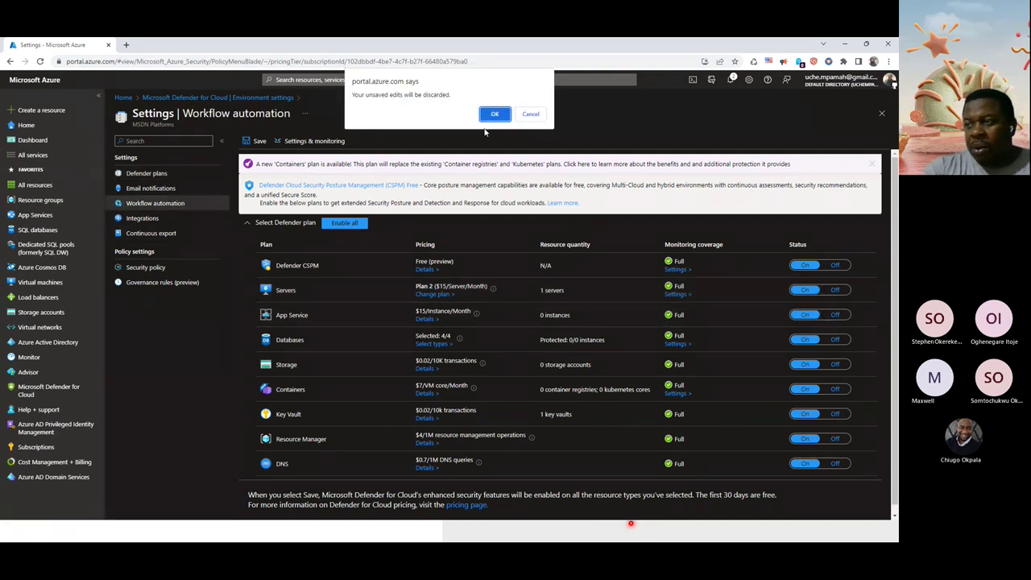
{"action": "left_click", "coordinate": [531, 116]}
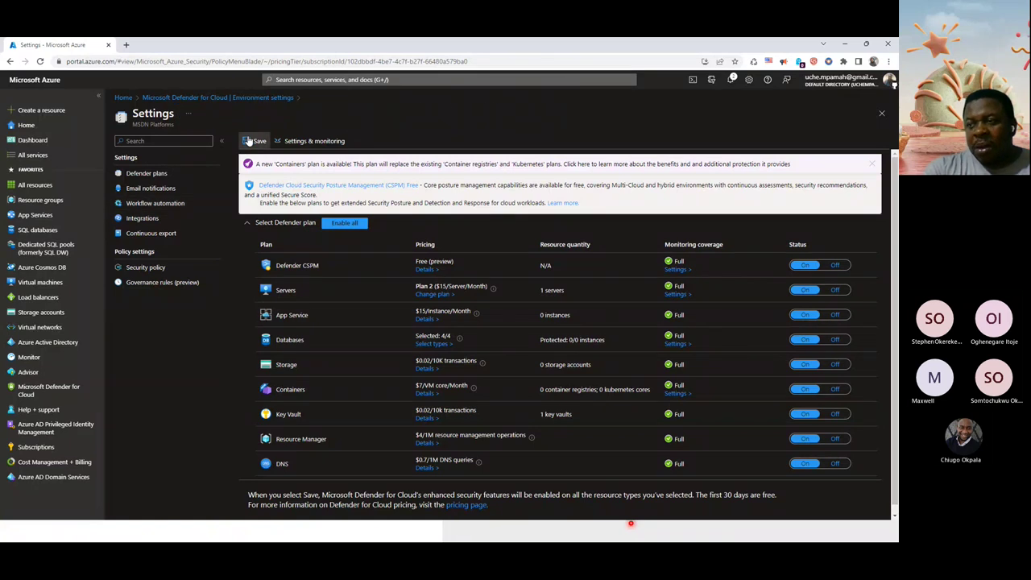
{"action": "left_click", "coordinate": [254, 141]}
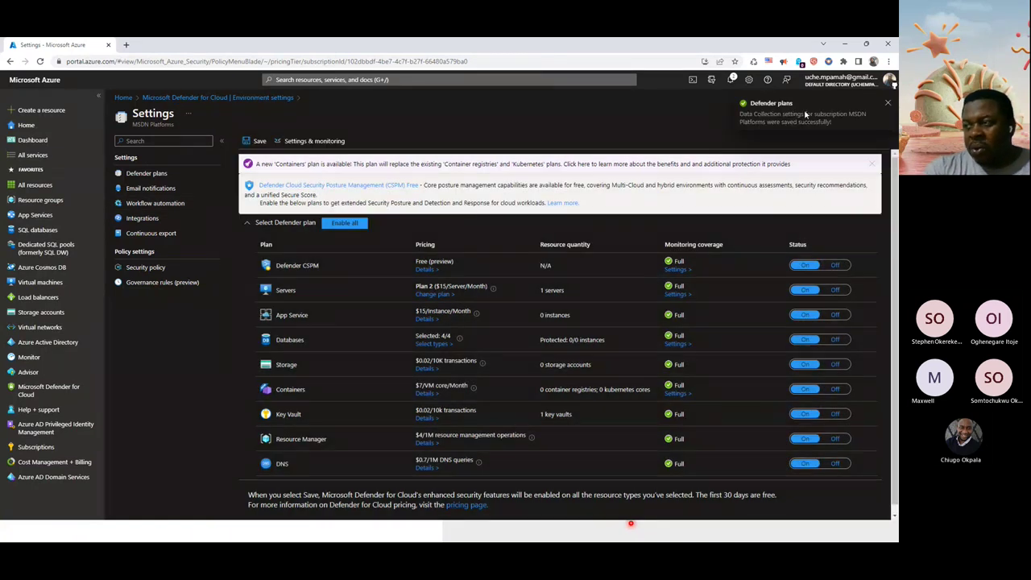
Open workflow automation, view the form for adding an automation, and return to the environment settings
{"action": "left_click", "coordinate": [145, 207]}
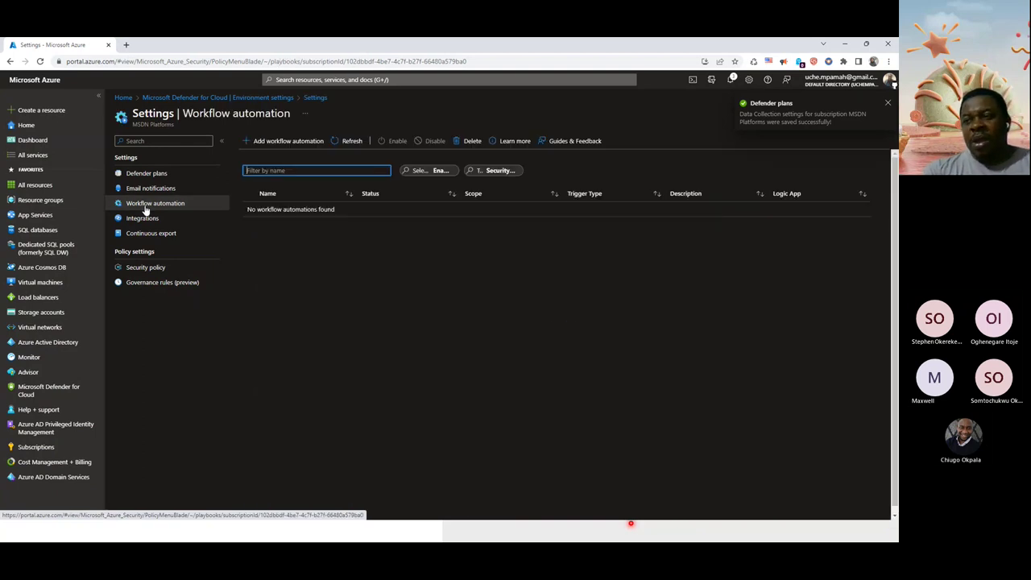
{"action": "left_click", "coordinate": [307, 145]}
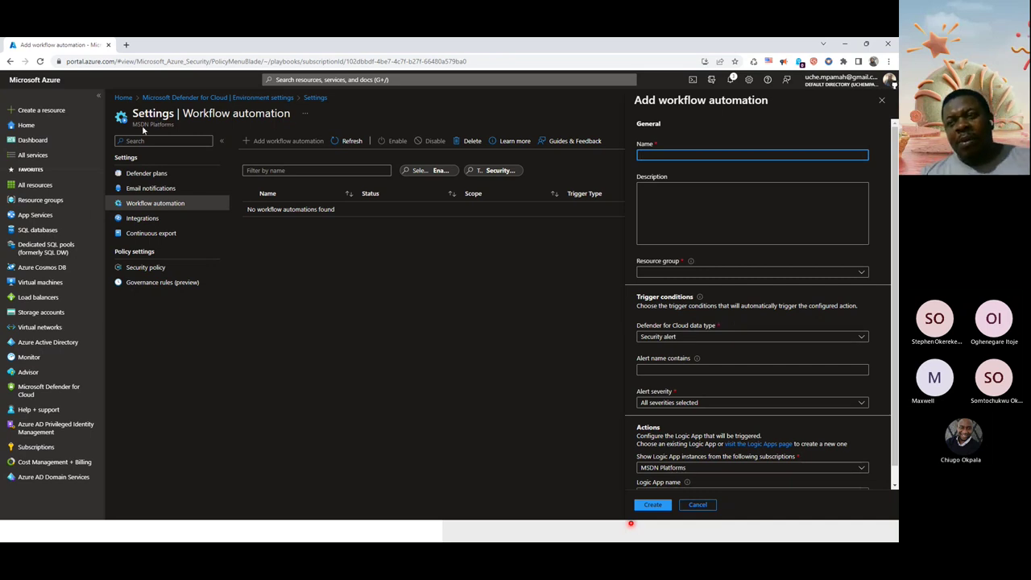
{"action": "left_click", "coordinate": [213, 98]}
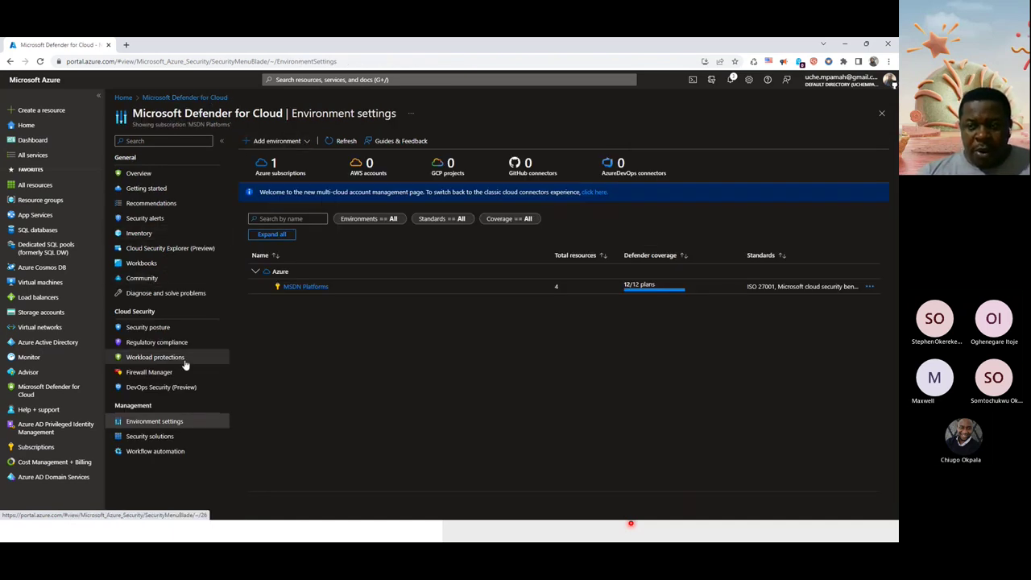
View the workload protections dashboard and open Firewall Manager to show its security coverage
{"action": "left_click", "coordinate": [143, 361]}
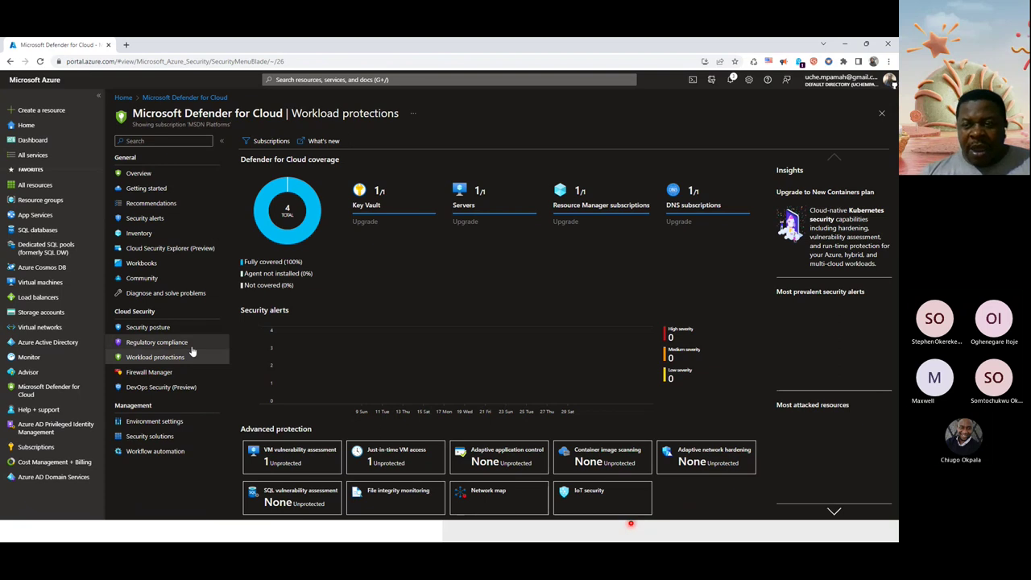
{"action": "left_click", "coordinate": [145, 372]}
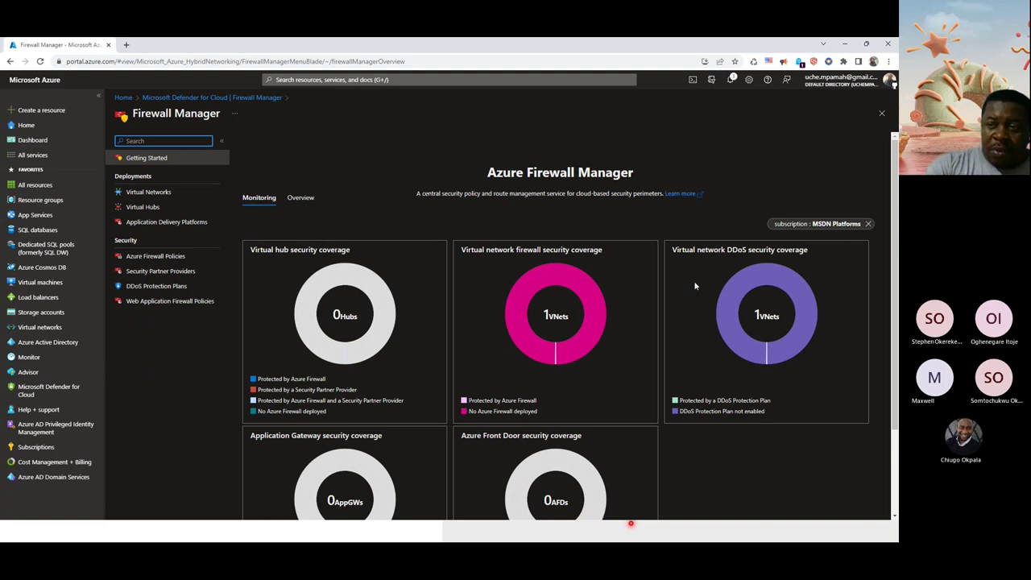
View the virtual networks listed in Firewall Manager, and switch to the Microsoft Defender for Servers slide
{"action": "left_click", "coordinate": [151, 195]}
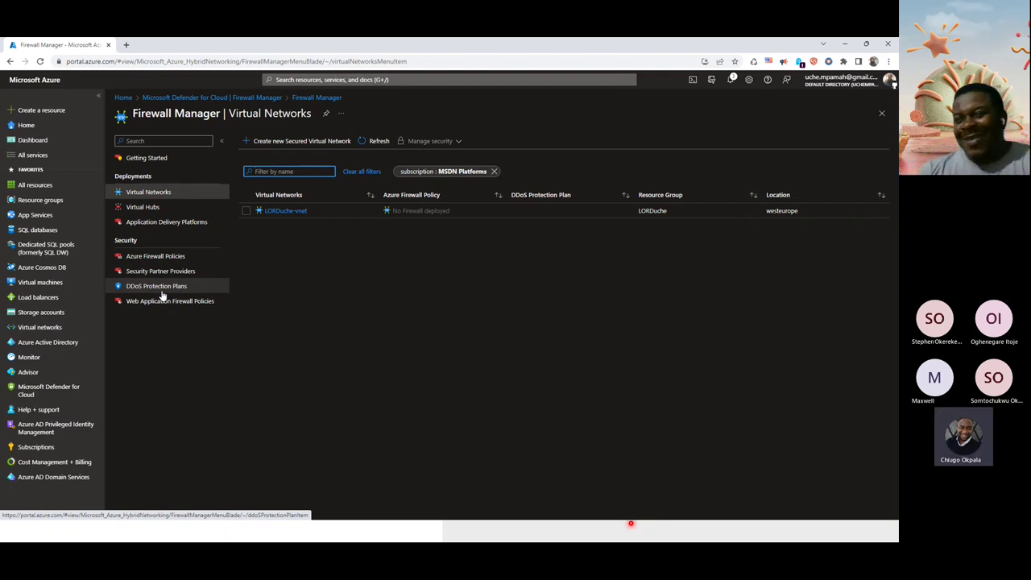
{"action": "double_click", "coordinate": [511, 42]}
{"action": "key", "text": "alt+Tab"}
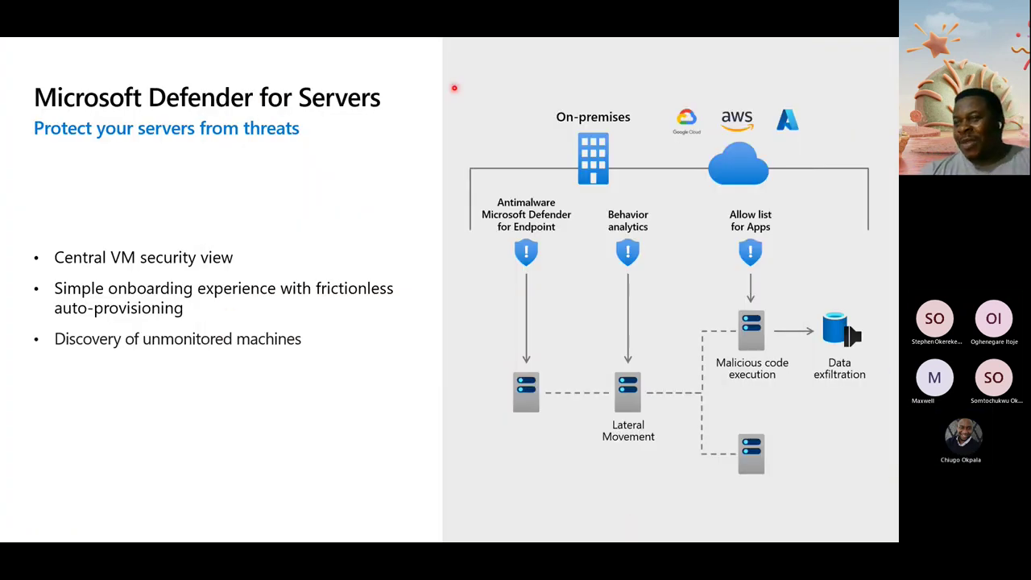
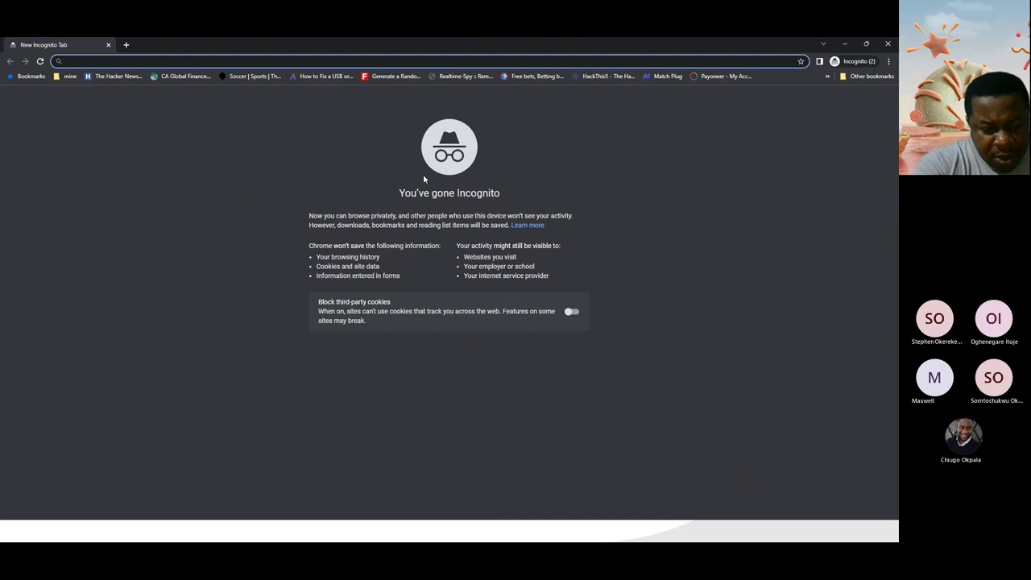
Open the Office Dev Center profile page in the incognito browser window, and switch away from its sign-in page
{"action": "type", "text": "deve"}
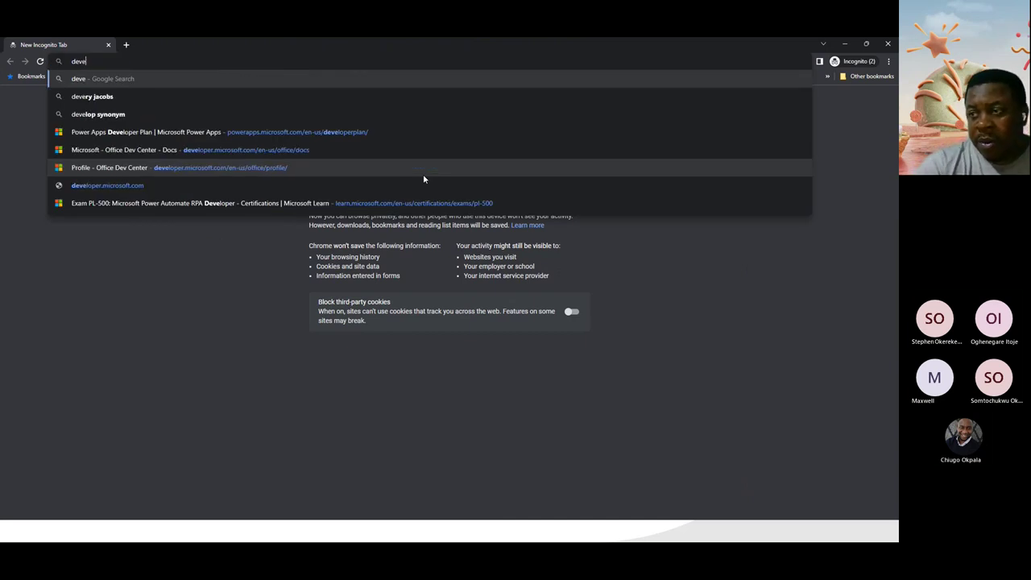
{"action": "left_click", "coordinate": [222, 171]}
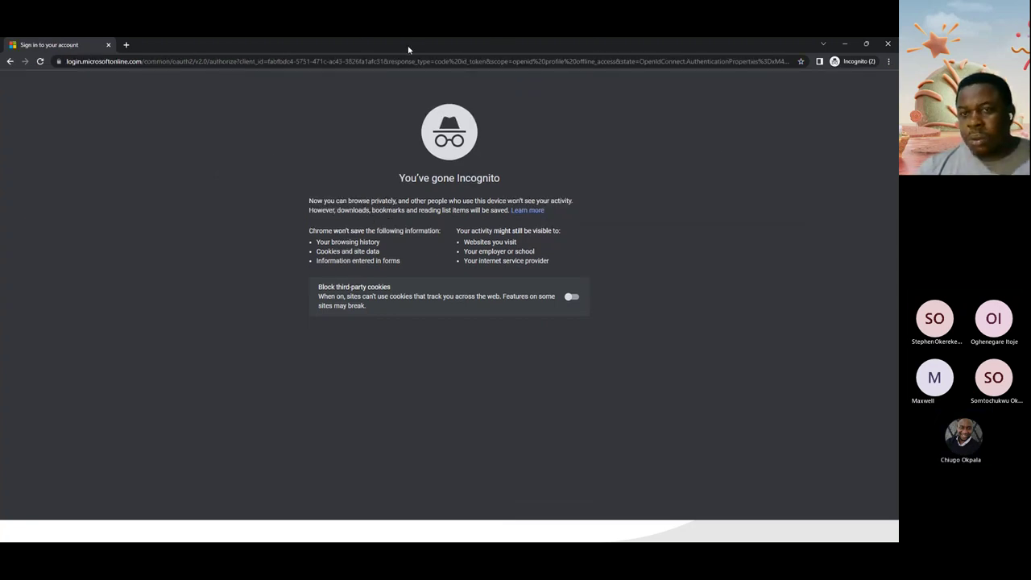
{"action": "key", "text": "alt+Tab"}
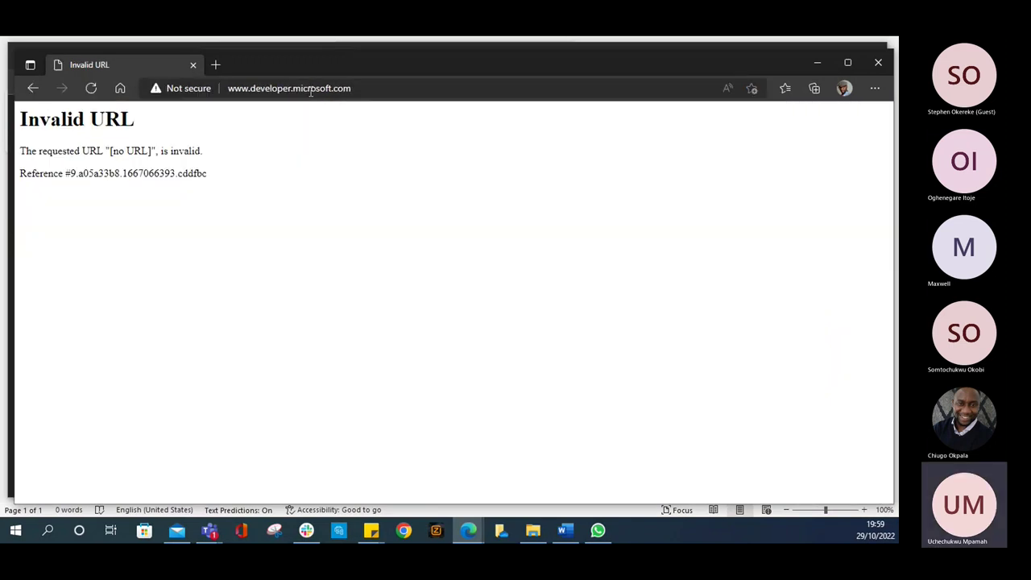
Remove the www prefix from the web address and load developer.microsoft.com
{"action": "left_click", "coordinate": [252, 90]}
{"action": "left_click", "coordinate": [251, 90]}
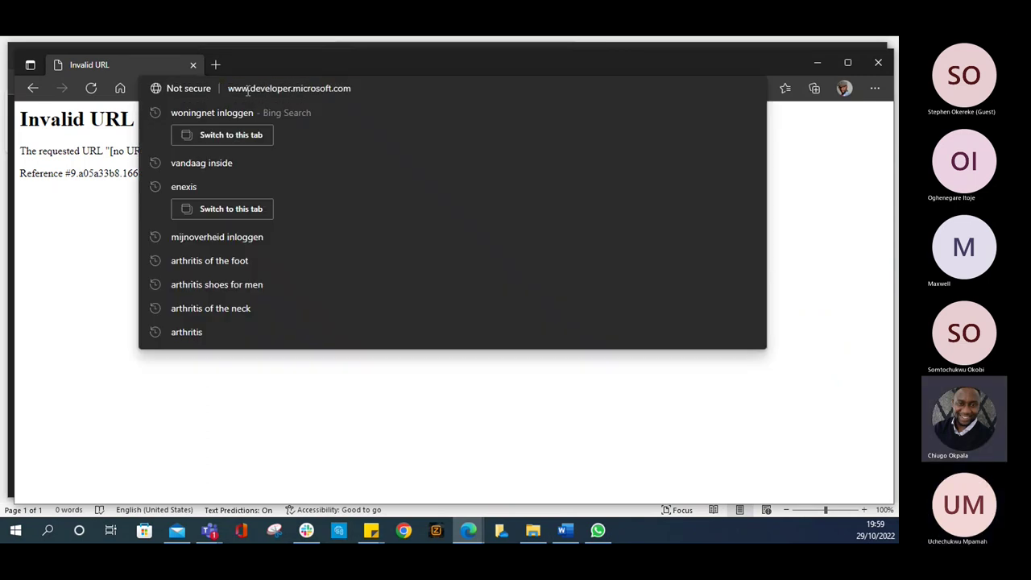
{"action": "key", "text": "BackSpace"}
{"action": "key", "text": "BackSpace"}
{"action": "key", "text": "BackSpace"}
{"action": "key", "text": "BackSpace"}
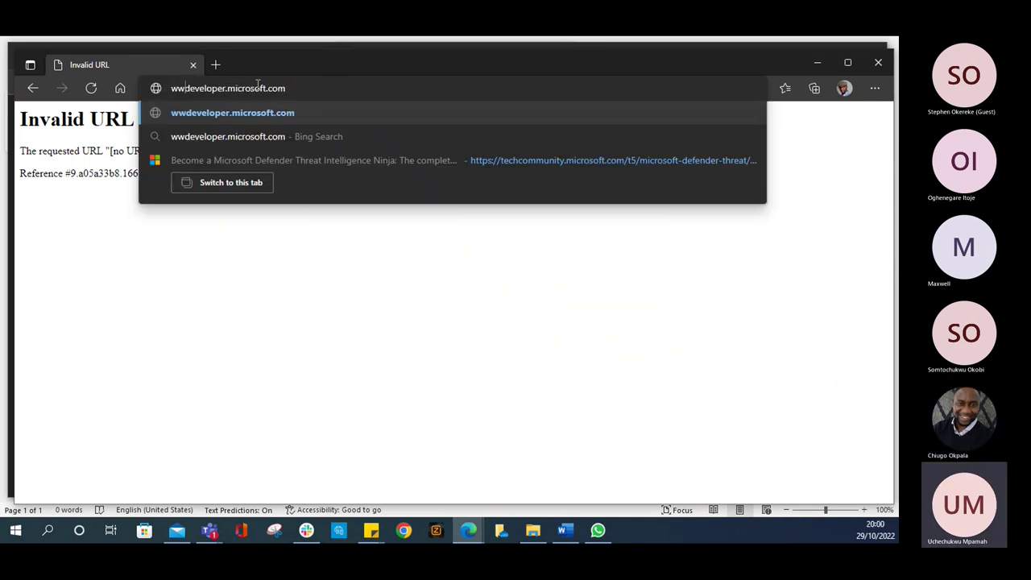
{"action": "key", "text": "Return"}
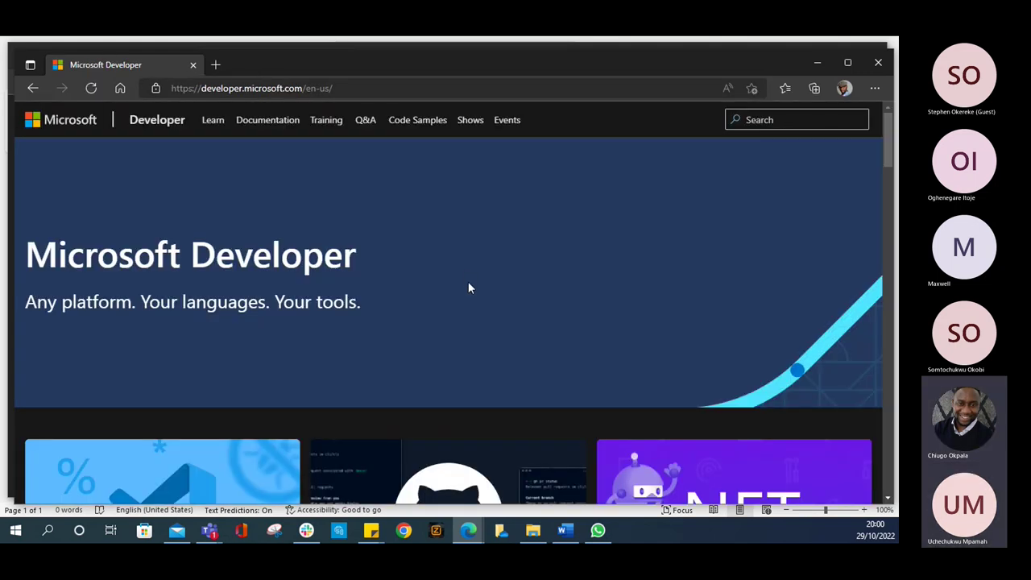
Find the Microsoft products section on the Microsoft Developer home page and open the Microsoft 365 Dev Center
{"action": "scroll", "coordinate": [465, 279], "scroll_direction": "down", "scroll_amount": 2}
{"action": "scroll", "coordinate": [452, 280], "scroll_direction": "down", "scroll_amount": 5}
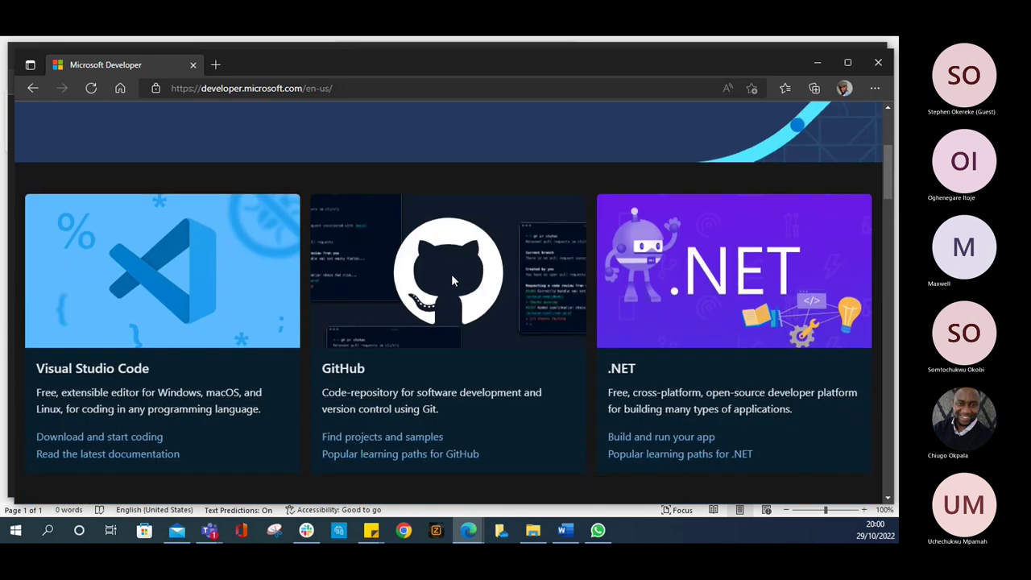
{"action": "scroll", "coordinate": [453, 281], "scroll_direction": "down", "scroll_amount": 5}
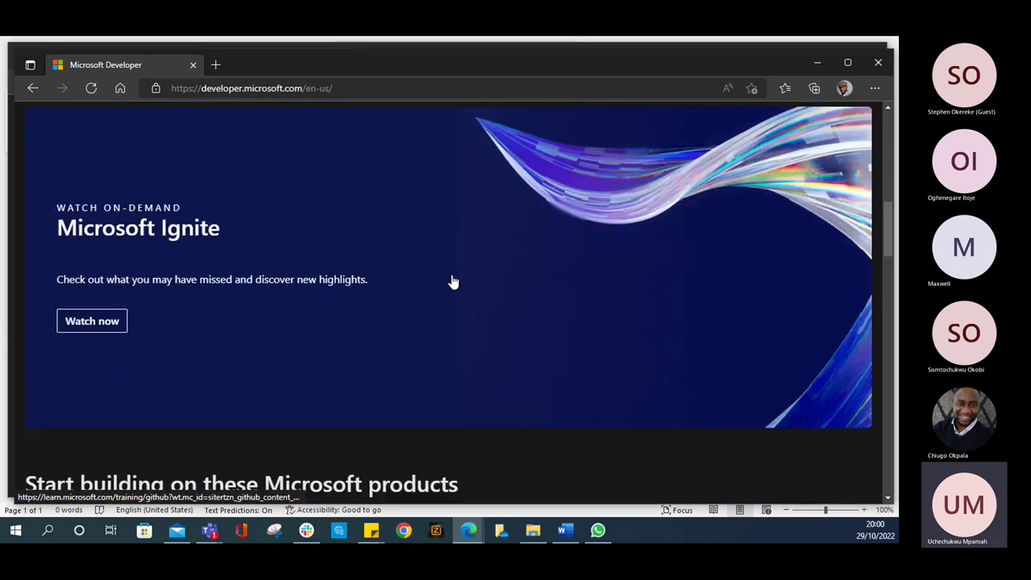
{"action": "scroll", "coordinate": [452, 281], "scroll_direction": "down", "scroll_amount": 2}
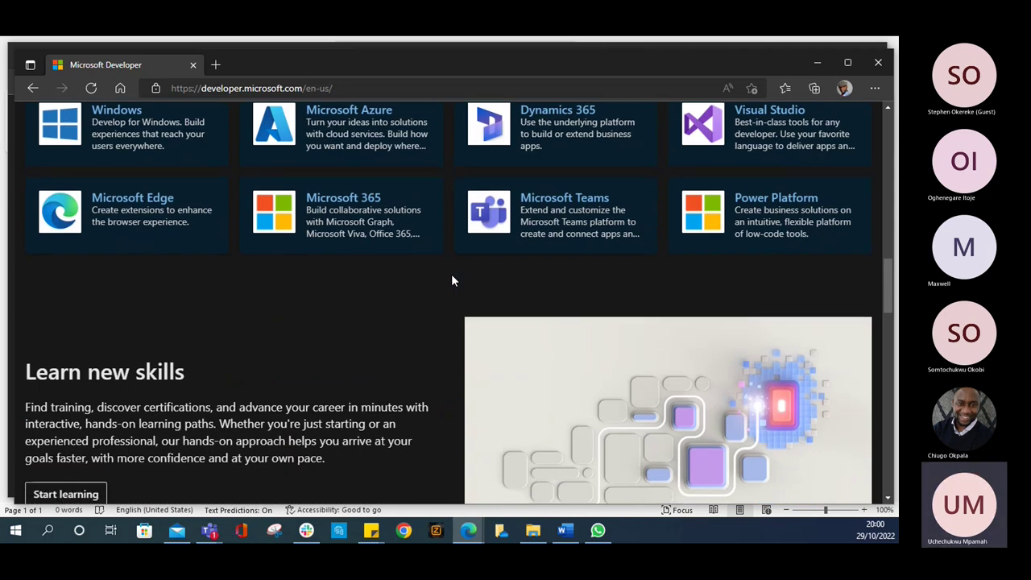
{"action": "scroll", "coordinate": [452, 279], "scroll_direction": "up", "scroll_amount": 1}
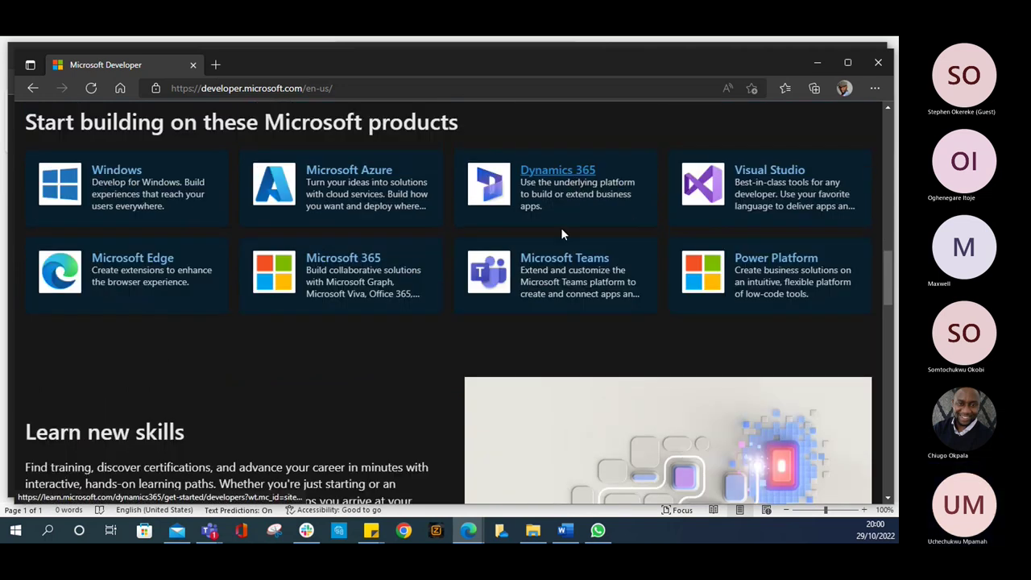
{"action": "left_click", "coordinate": [376, 256]}
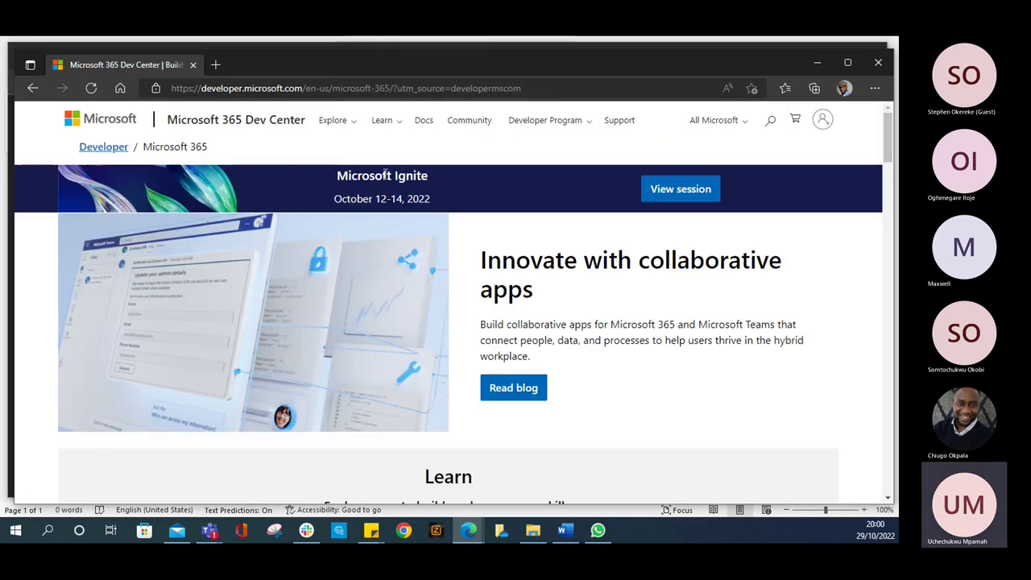
Find the Microsoft 365 Developer Program offer on the Dev Center page and open its joining page
{"action": "scroll", "coordinate": [366, 255], "scroll_direction": "down", "scroll_amount": 2}
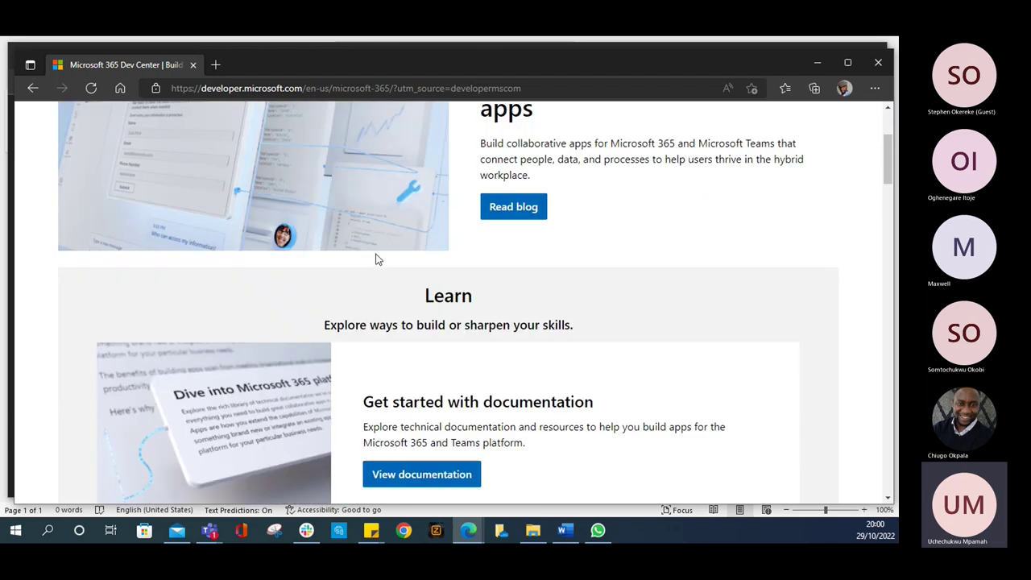
{"action": "scroll", "coordinate": [374, 262], "scroll_direction": "down", "scroll_amount": 9}
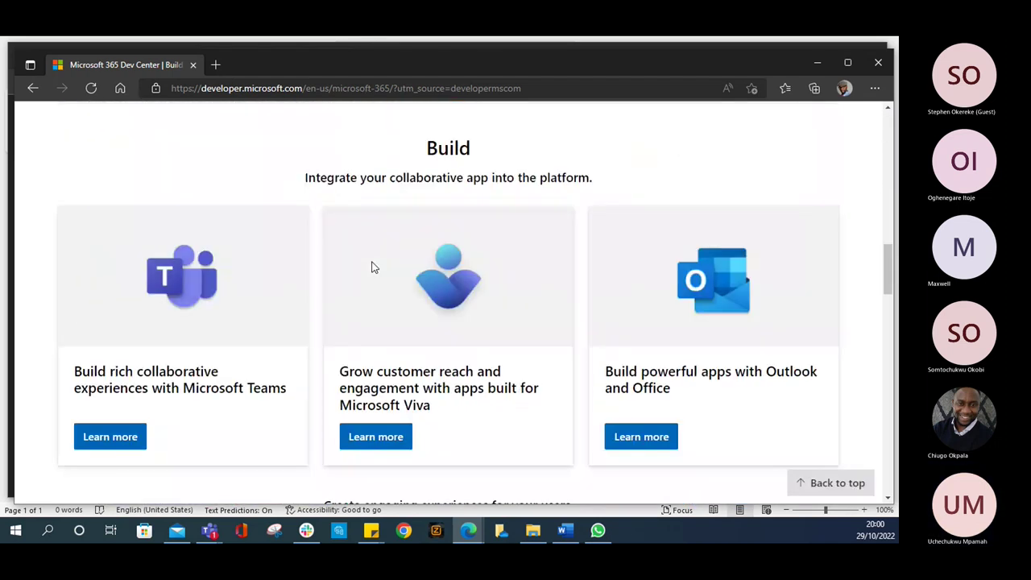
{"action": "scroll", "coordinate": [373, 267], "scroll_direction": "down", "scroll_amount": 5}
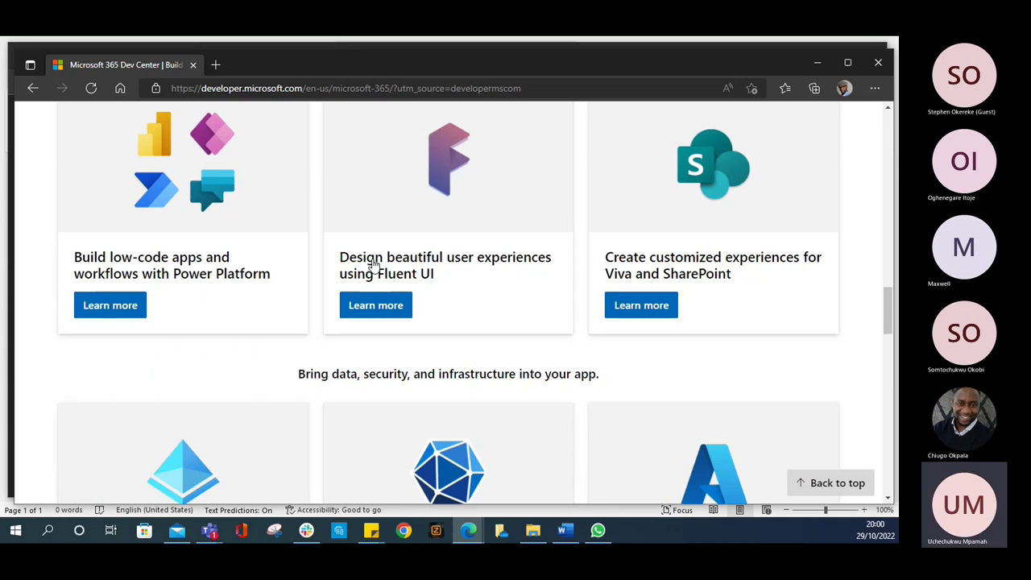
{"action": "scroll", "coordinate": [374, 265], "scroll_direction": "down", "scroll_amount": 3}
{"action": "scroll", "coordinate": [374, 263], "scroll_direction": "down", "scroll_amount": 9}
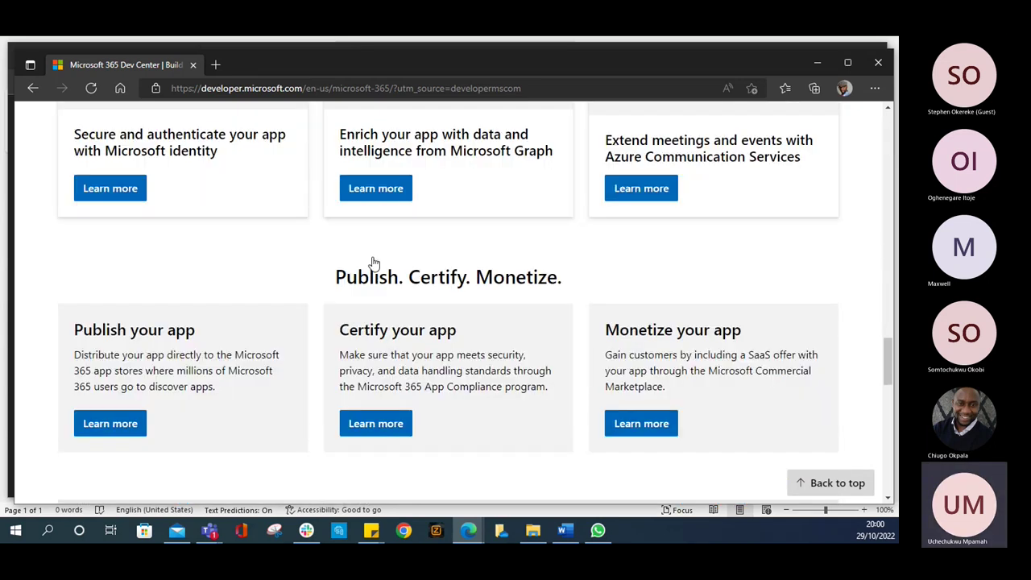
{"action": "scroll", "coordinate": [373, 261], "scroll_direction": "down", "scroll_amount": 3}
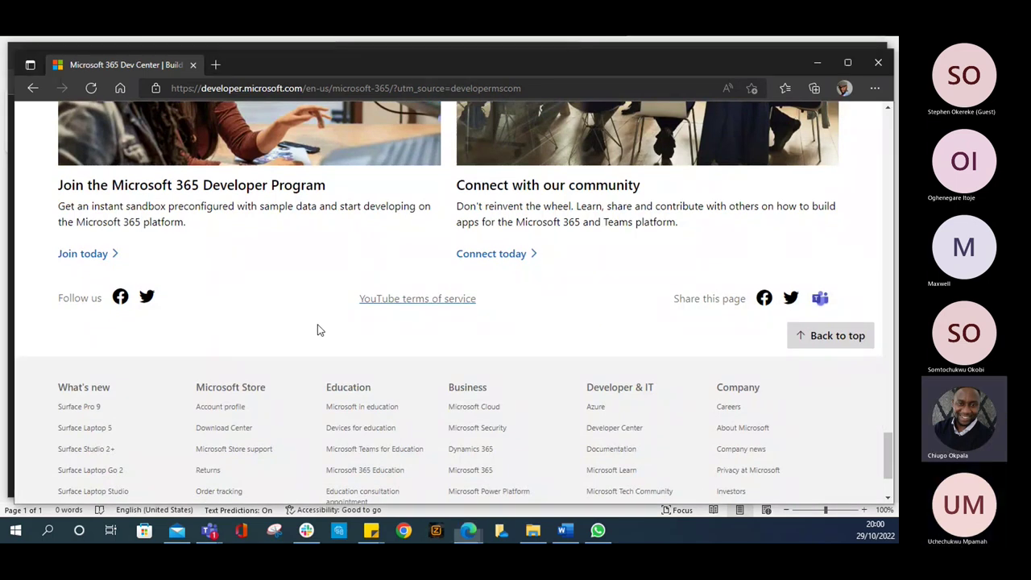
{"action": "left_click", "coordinate": [90, 255]}
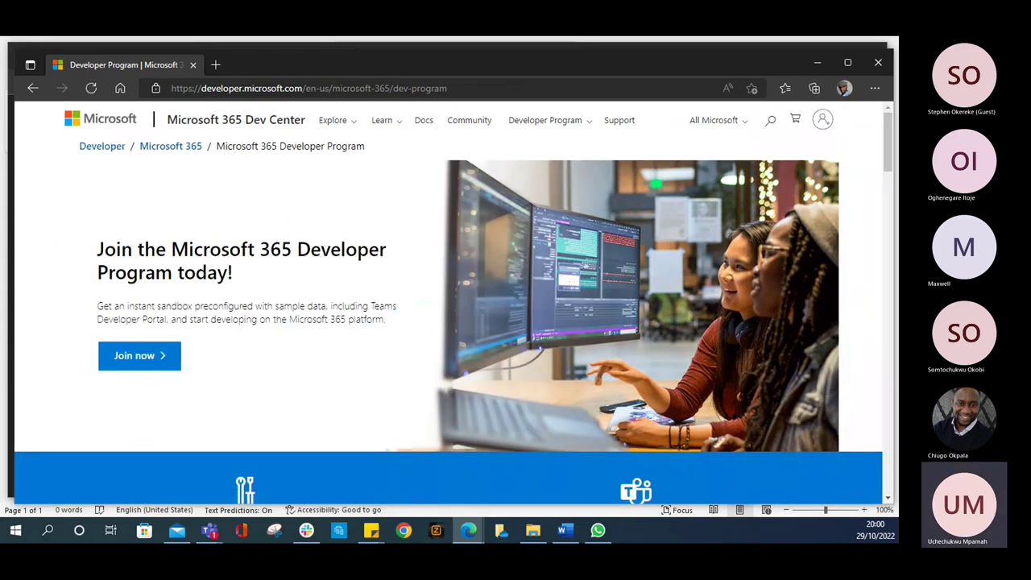
Start joining the Developer Program with the signed-in Hotmail account and look over the registration form
{"action": "left_click", "coordinate": [149, 357]}
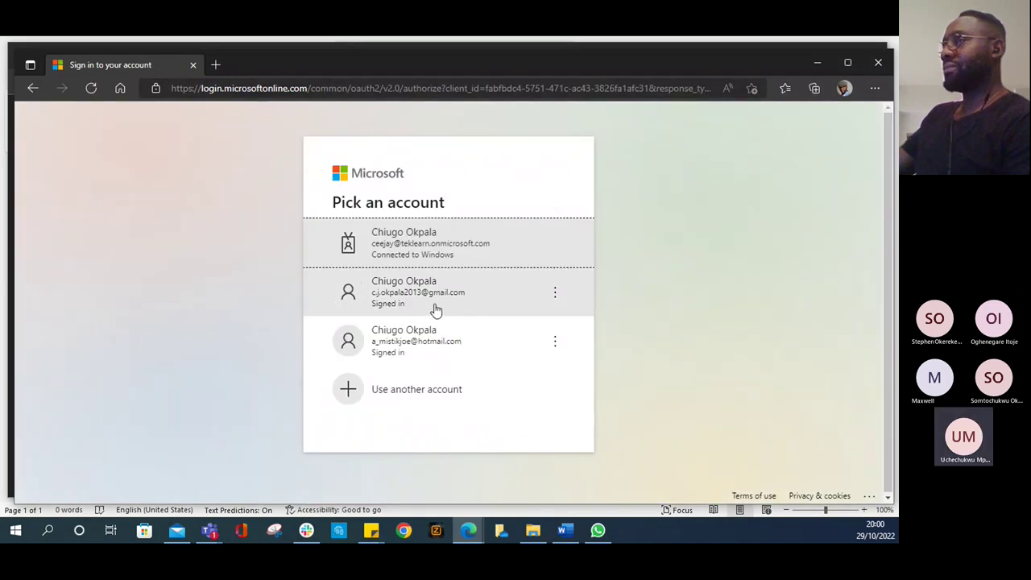
{"action": "left_click", "coordinate": [425, 339]}
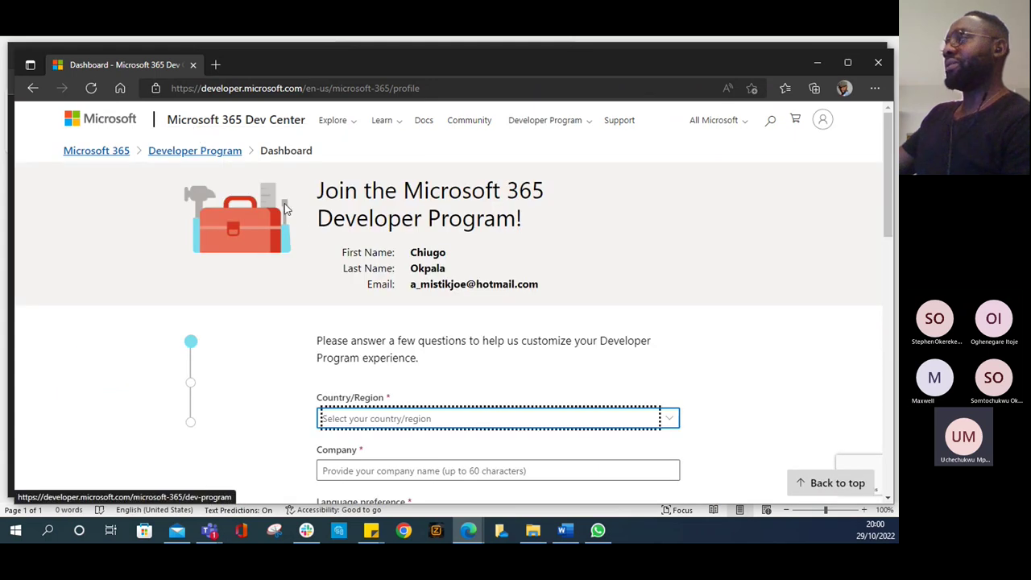
{"action": "scroll", "coordinate": [300, 221], "scroll_direction": "down", "scroll_amount": 2}
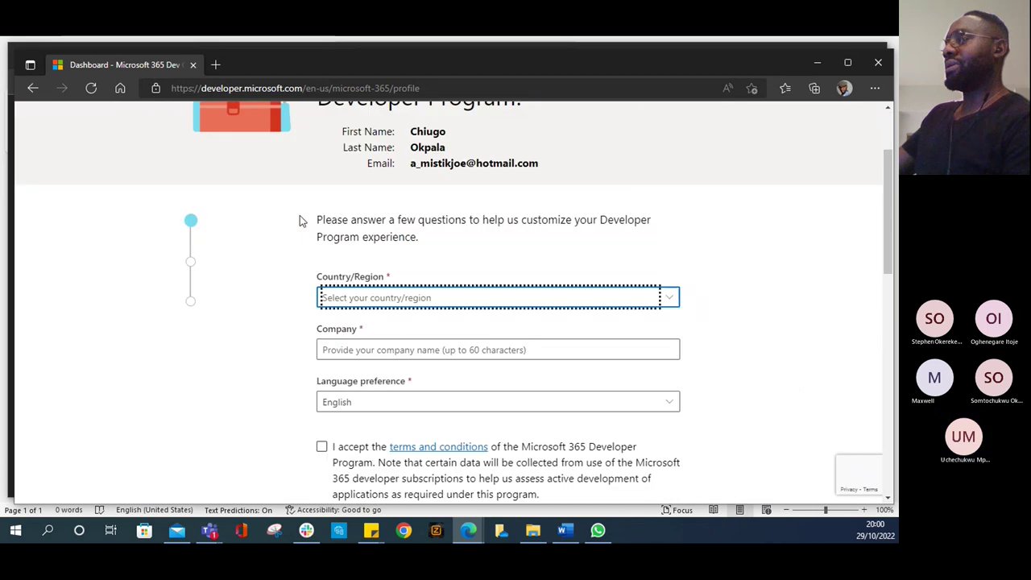
{"action": "scroll", "coordinate": [300, 221], "scroll_direction": "up", "scroll_amount": 1}
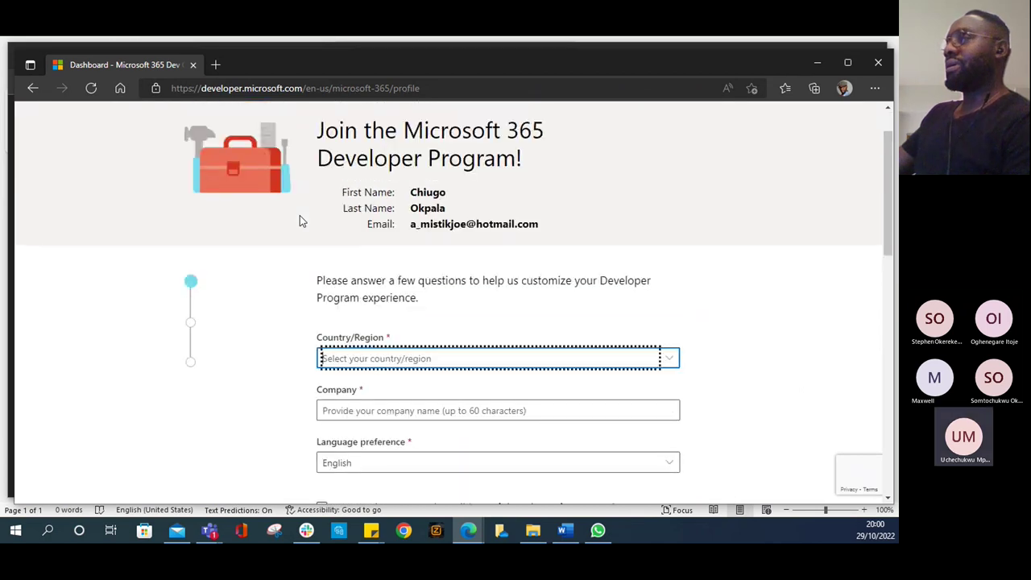
{"action": "scroll", "coordinate": [301, 216], "scroll_direction": "down", "scroll_amount": 2}
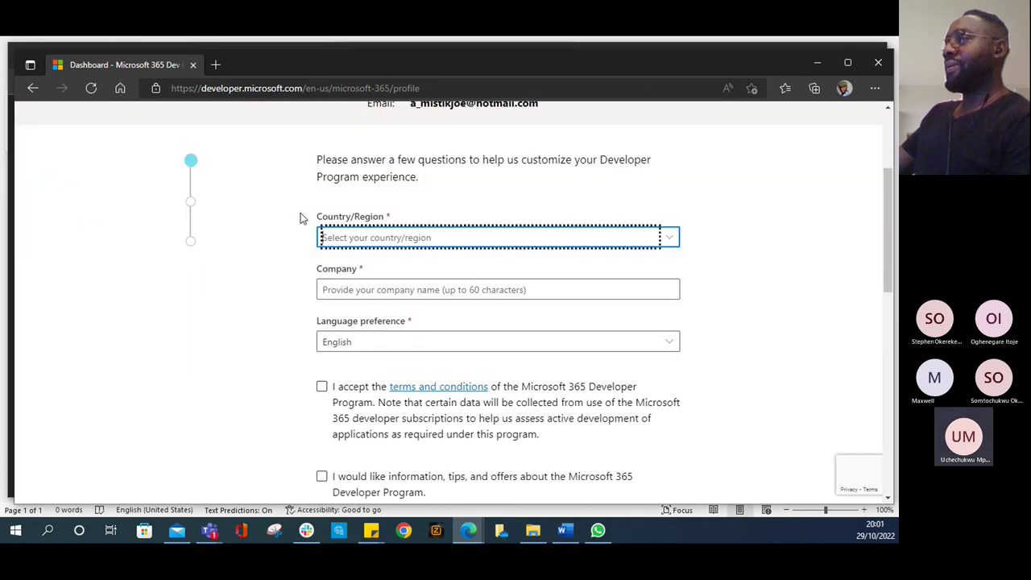
{"action": "scroll", "coordinate": [300, 216], "scroll_direction": "down", "scroll_amount": 1}
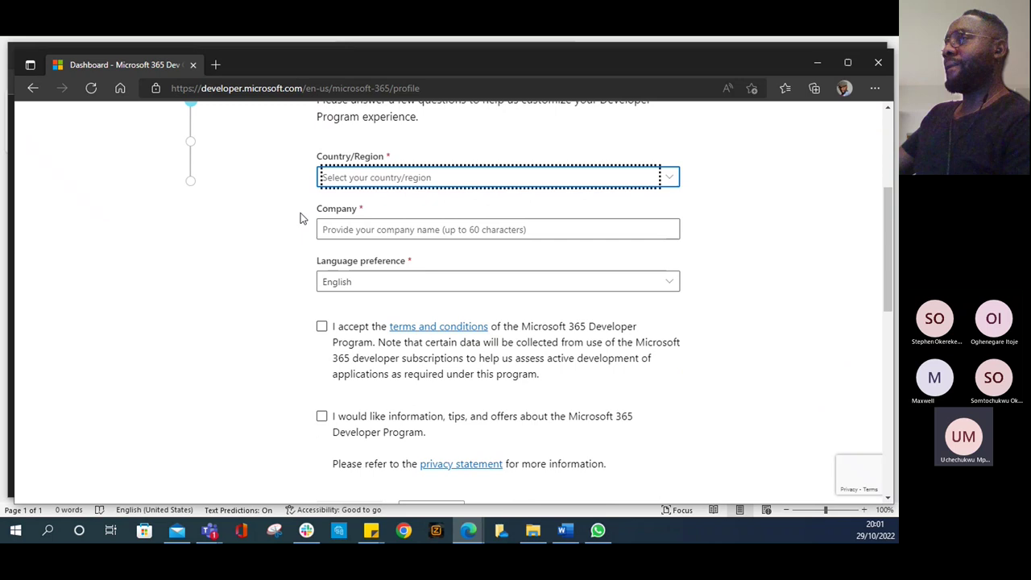
Set the country/region in the Developer Program registration form to Netherlands
{"action": "left_click", "coordinate": [360, 171]}
{"action": "scroll", "coordinate": [342, 183], "scroll_direction": "down", "scroll_amount": 20}
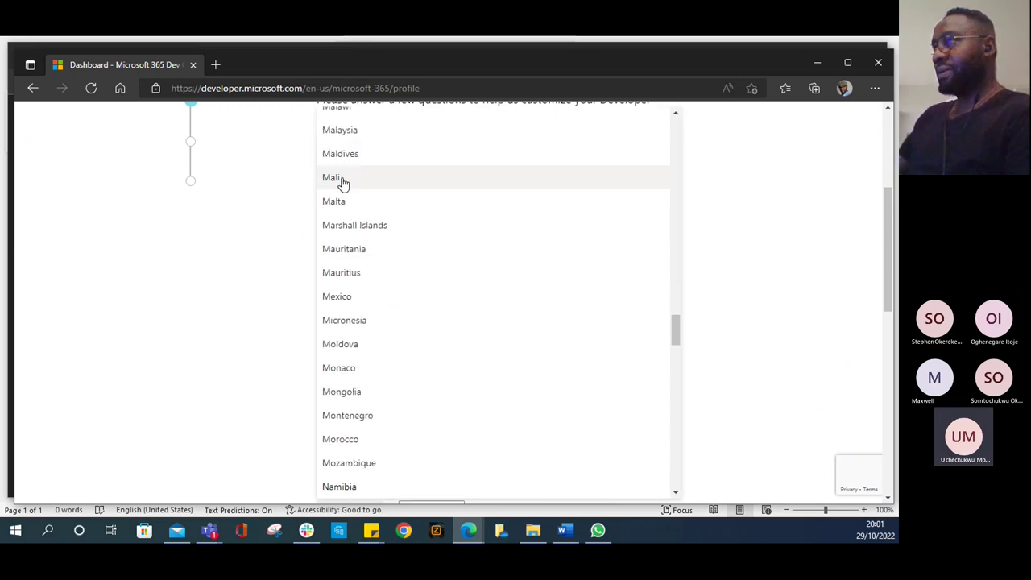
{"action": "scroll", "coordinate": [315, 168], "scroll_direction": "up", "scroll_amount": 12}
{"action": "scroll", "coordinate": [387, 193], "scroll_direction": "down", "scroll_amount": 16}
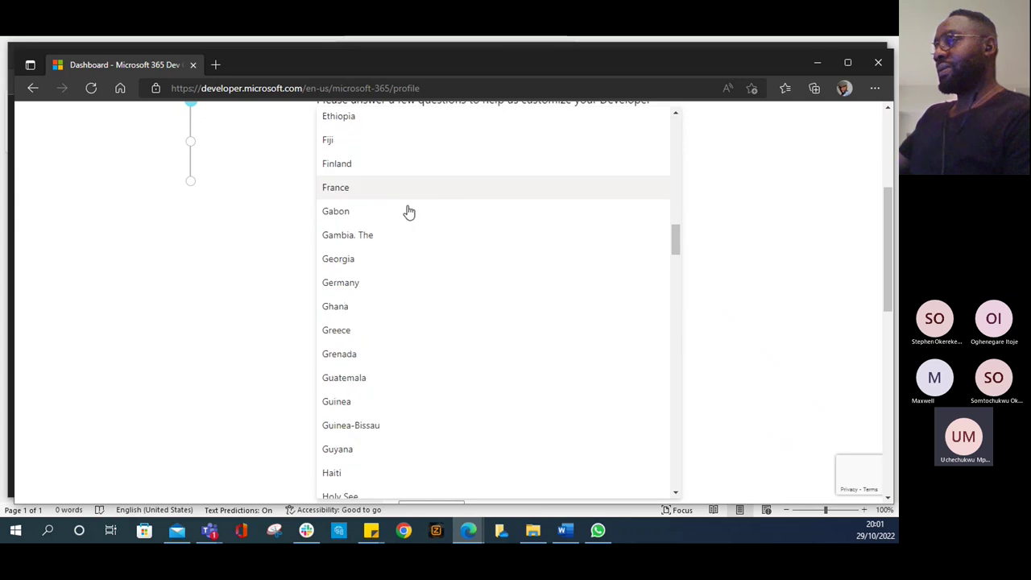
{"action": "scroll", "coordinate": [414, 221], "scroll_direction": "down", "scroll_amount": 7}
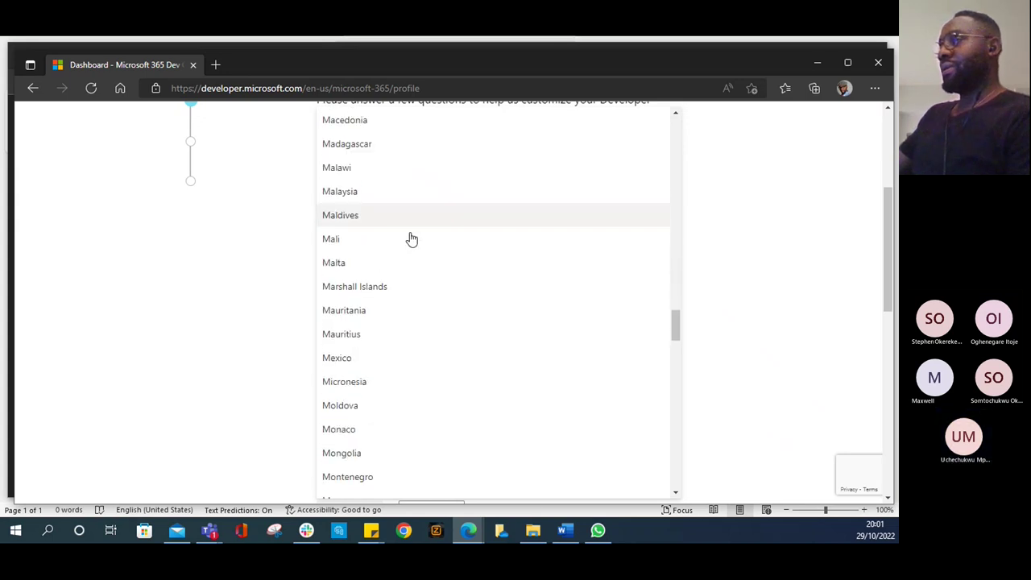
{"action": "scroll", "coordinate": [404, 290], "scroll_direction": "down", "scroll_amount": 3}
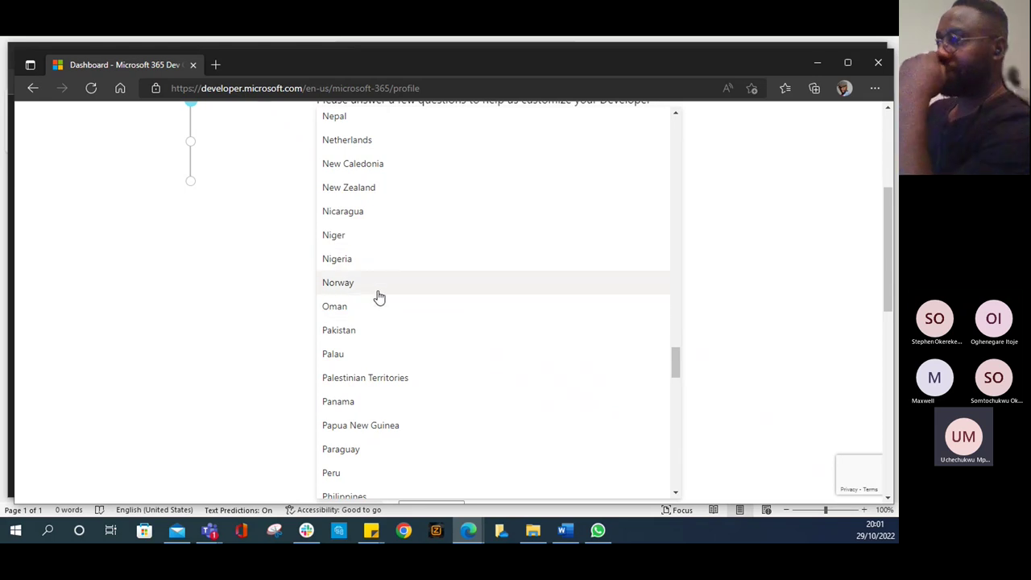
{"action": "left_click", "coordinate": [374, 145]}
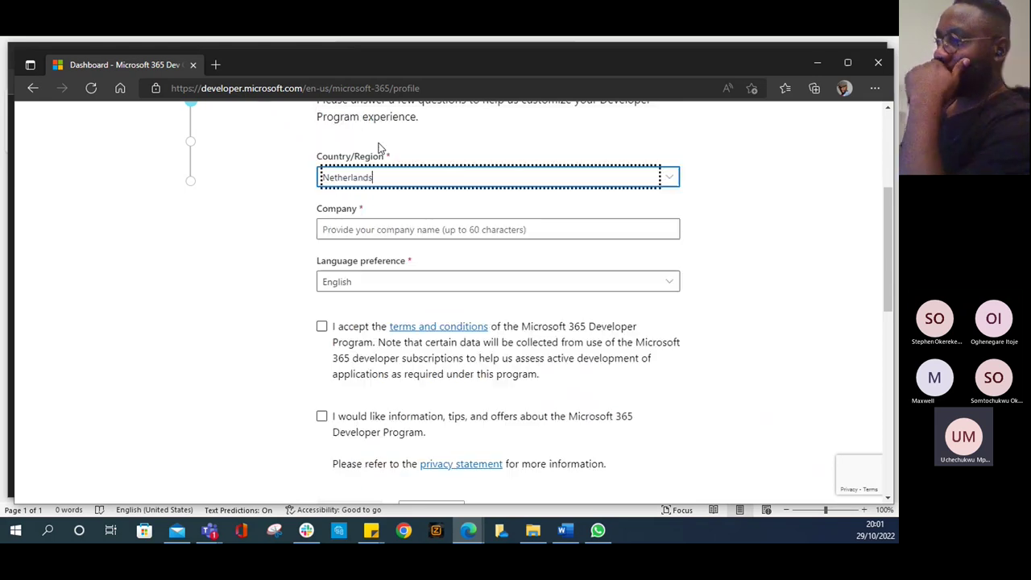
Fill in the company from the saved TheTekGurus.com entry and shorten it to TheTekGurus
{"action": "left_click", "coordinate": [417, 226]}
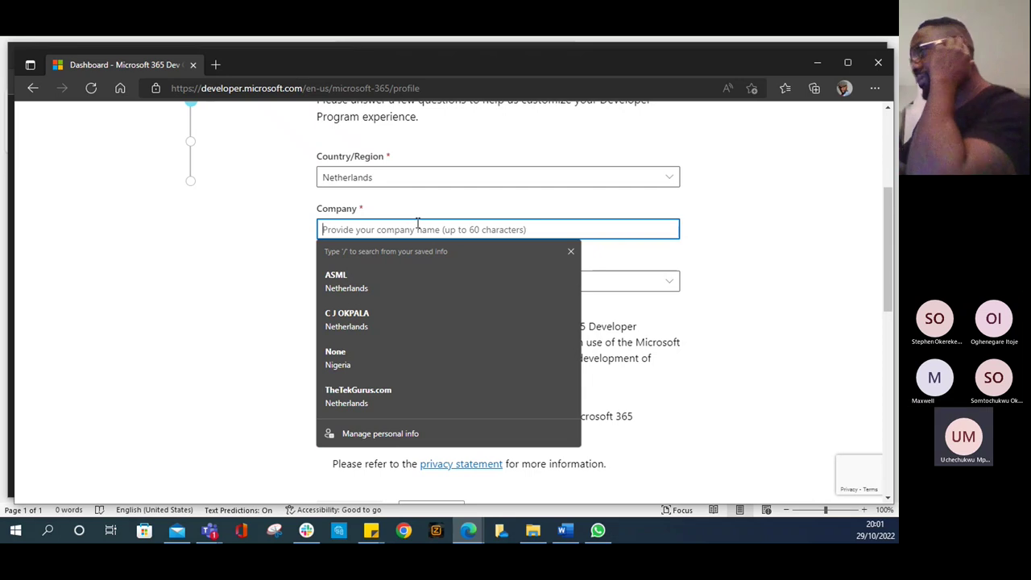
{"action": "left_click", "coordinate": [395, 393]}
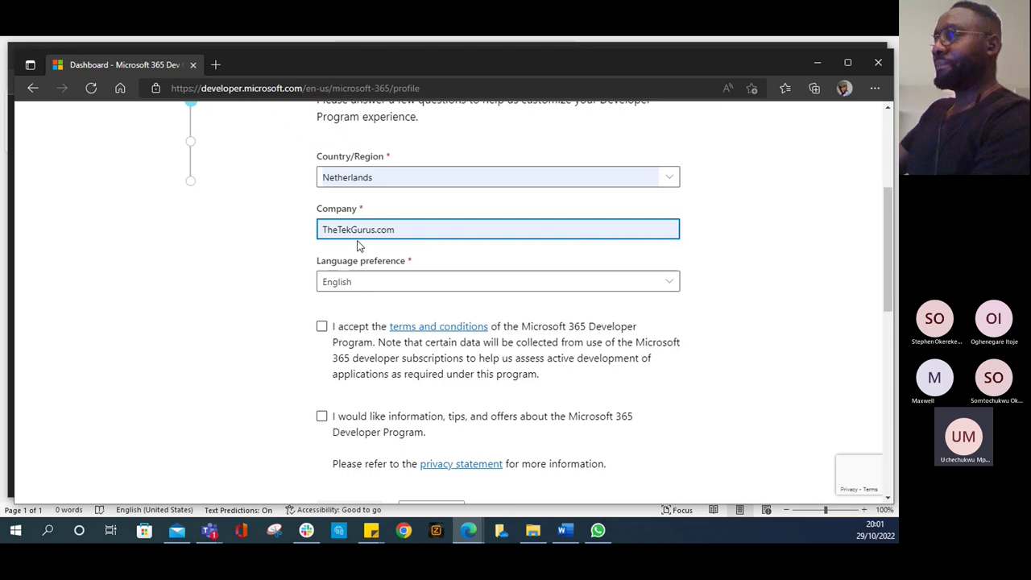
{"action": "left_click", "coordinate": [404, 223]}
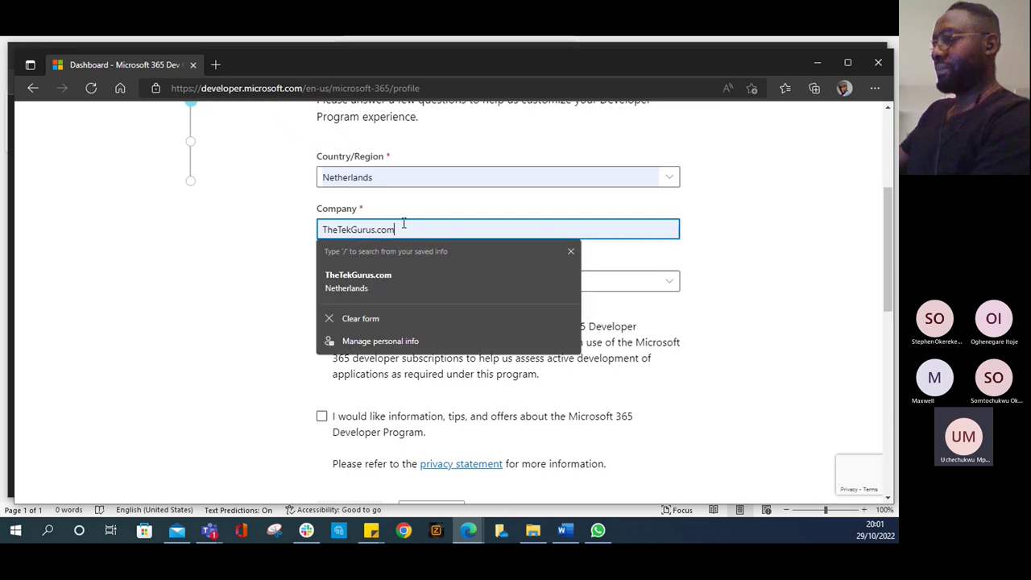
{"action": "key", "text": "BackSpace"}
{"action": "key", "text": "BackSpace"}
{"action": "key", "text": "BackSpace"}
{"action": "key", "text": "BackSpace"}
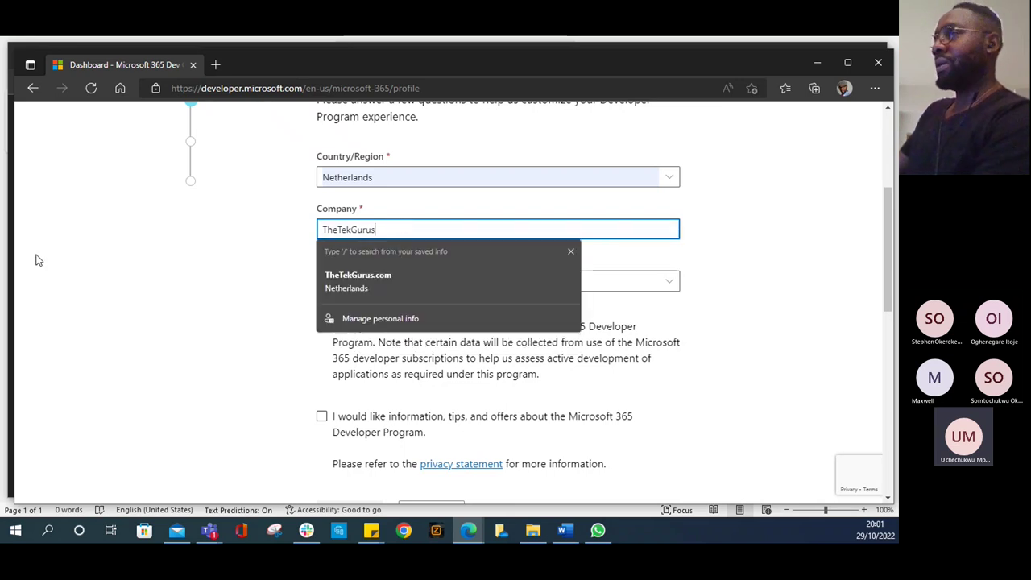
Accept the Developer Program terms and conditions, opt in to information, tips and offers, and continue the registration
{"action": "left_click", "coordinate": [36, 259]}
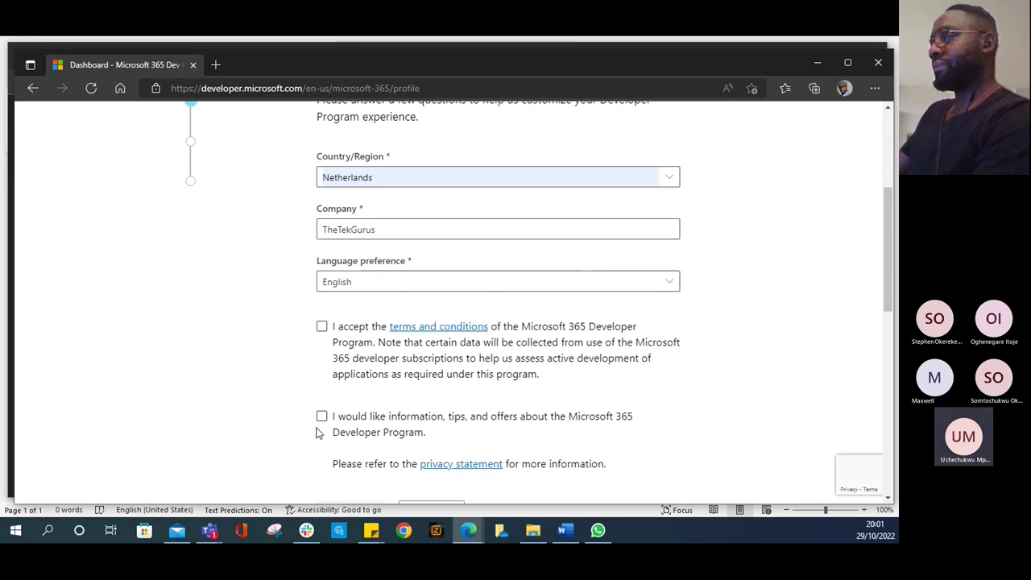
{"action": "left_click", "coordinate": [322, 327]}
{"action": "scroll", "coordinate": [329, 339], "scroll_direction": "down", "scroll_amount": 2}
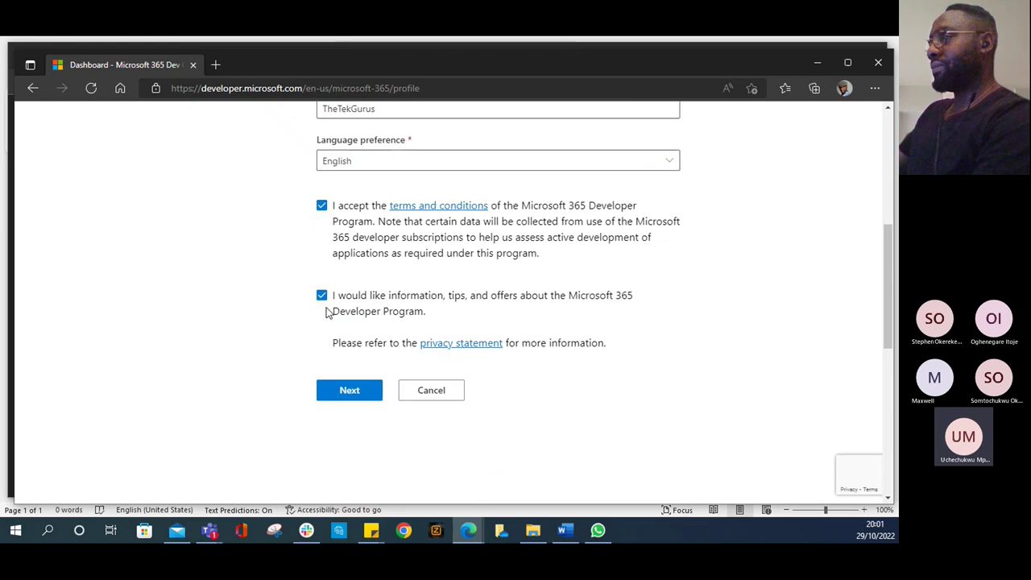
{"action": "left_click", "coordinate": [349, 390]}
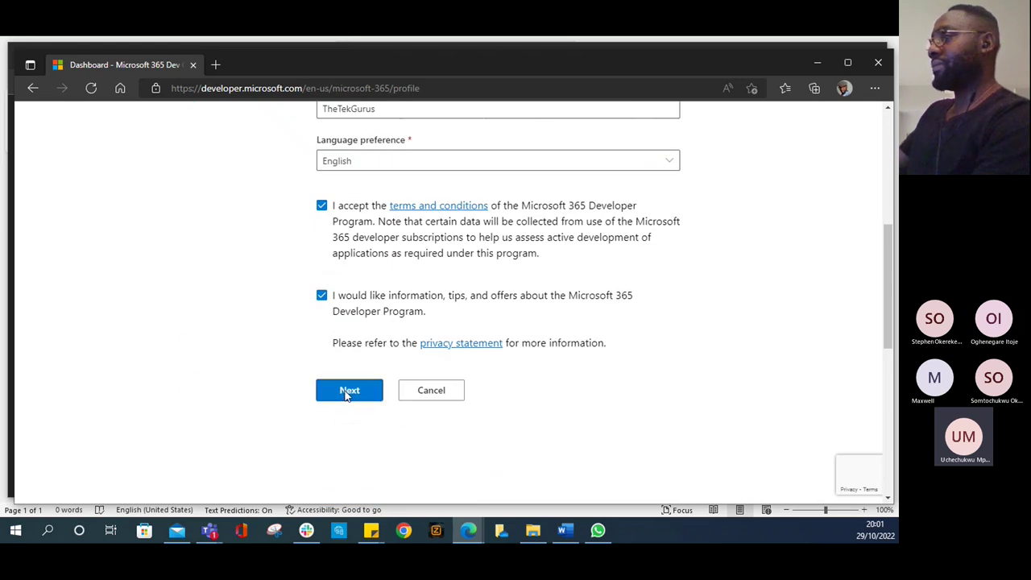
Choose Personal projects as the primary developer focus and continue the registration
{"action": "scroll", "coordinate": [348, 395], "scroll_direction": "down", "scroll_amount": 1}
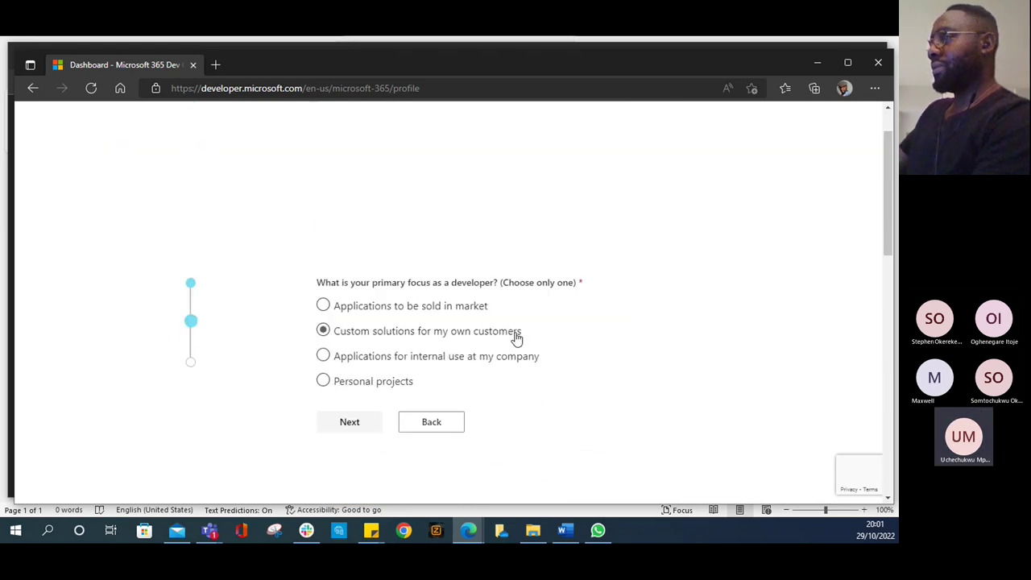
{"action": "left_click", "coordinate": [324, 382]}
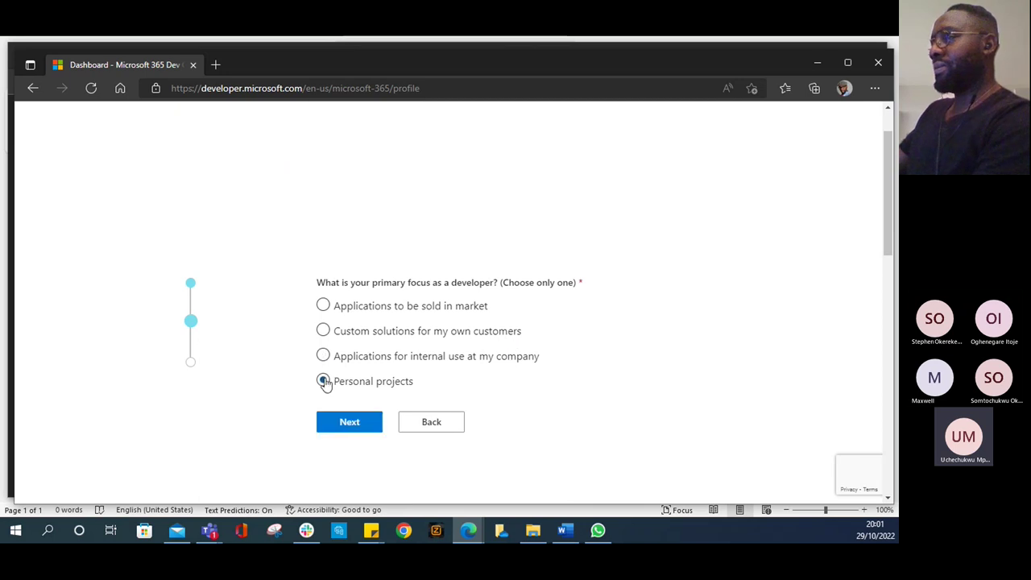
{"action": "left_click", "coordinate": [538, 362]}
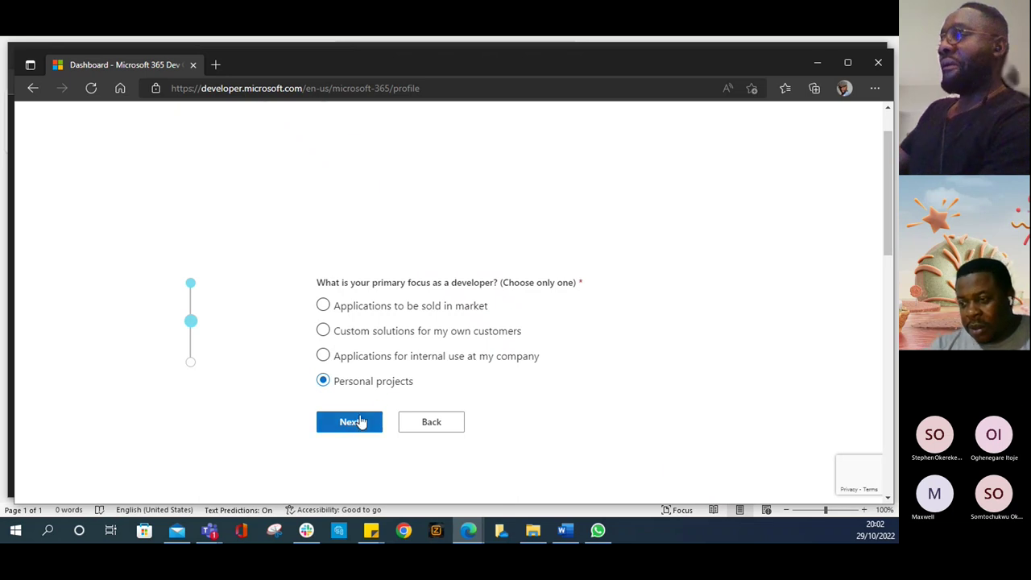
{"action": "left_click", "coordinate": [349, 422]}
Select SharePoint Framework (SPFx), Microsoft identity platform and Power Platform as the areas of interest and save the registration
{"action": "scroll", "coordinate": [355, 387], "scroll_direction": "down", "scroll_amount": 2}
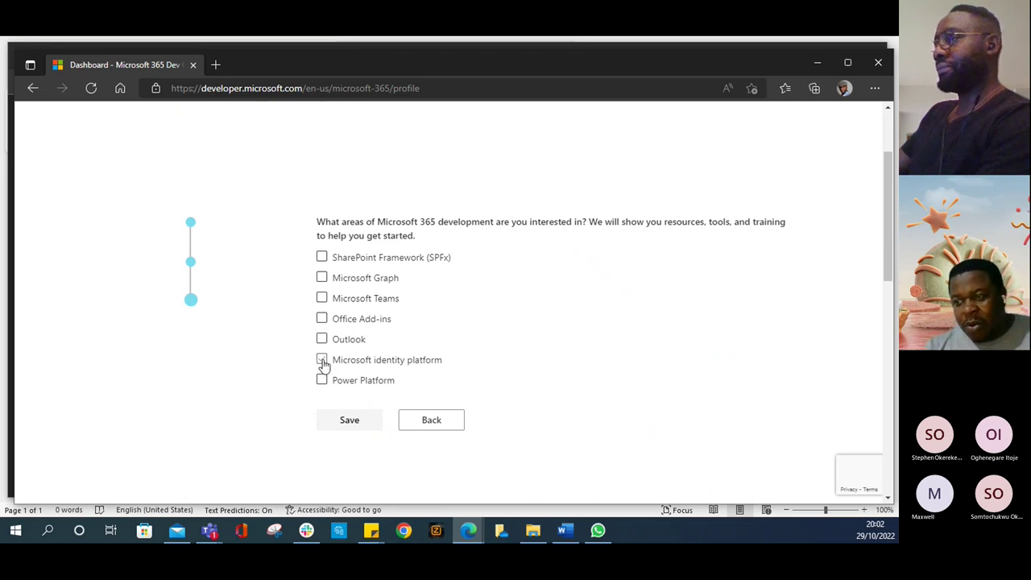
{"action": "left_click", "coordinate": [322, 361]}
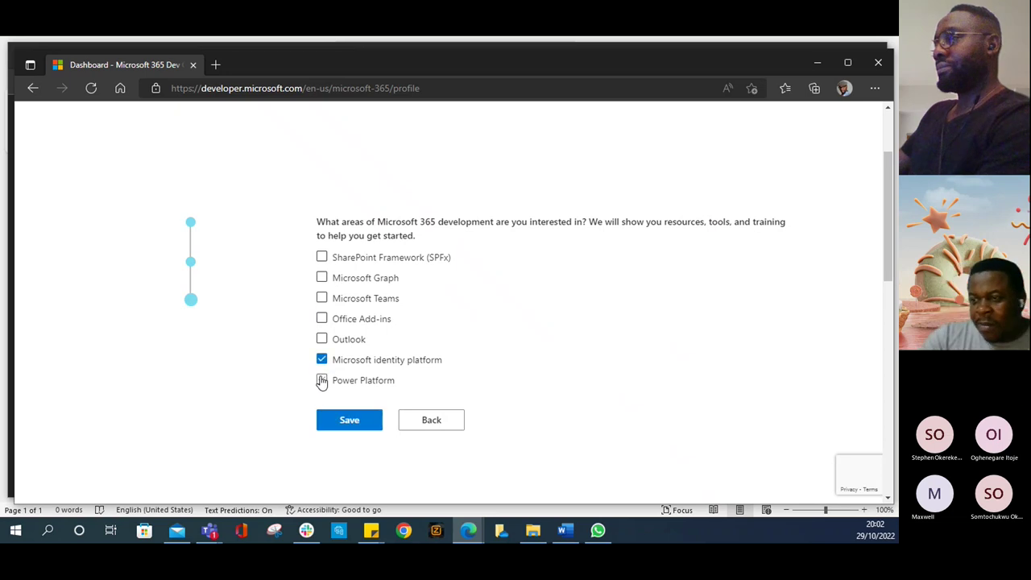
{"action": "left_click", "coordinate": [323, 259]}
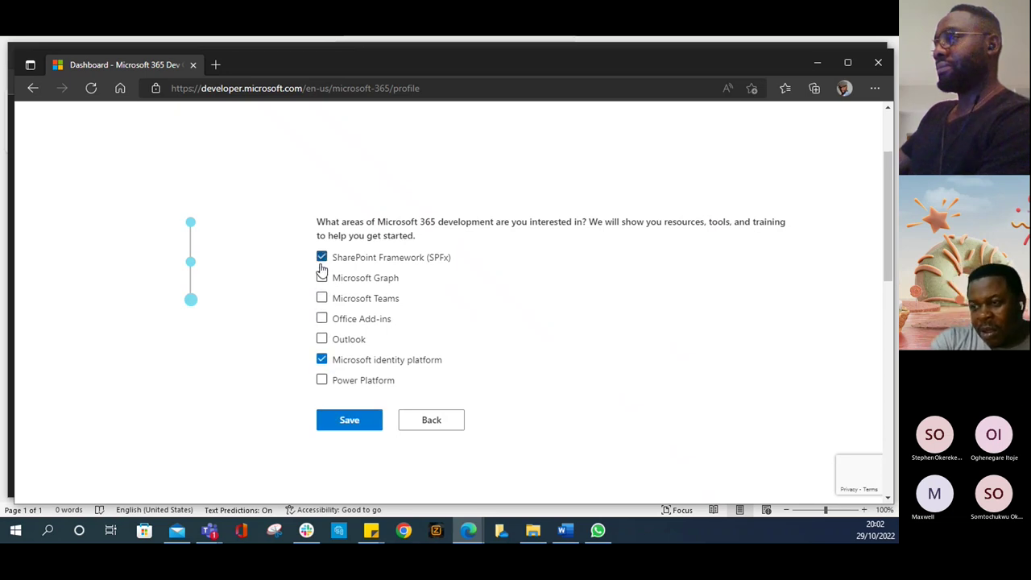
{"action": "left_click", "coordinate": [324, 384]}
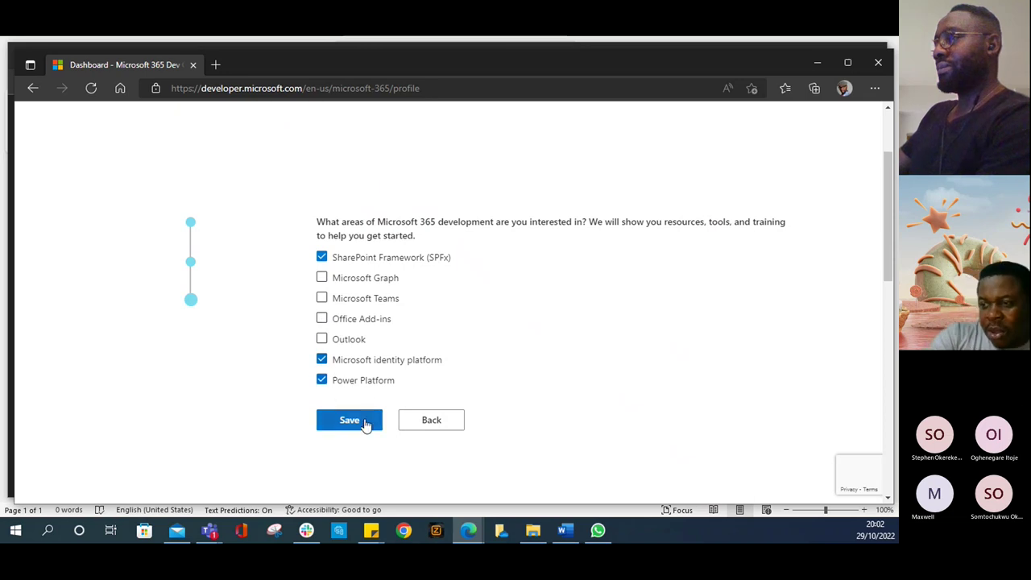
{"action": "left_click", "coordinate": [363, 421]}
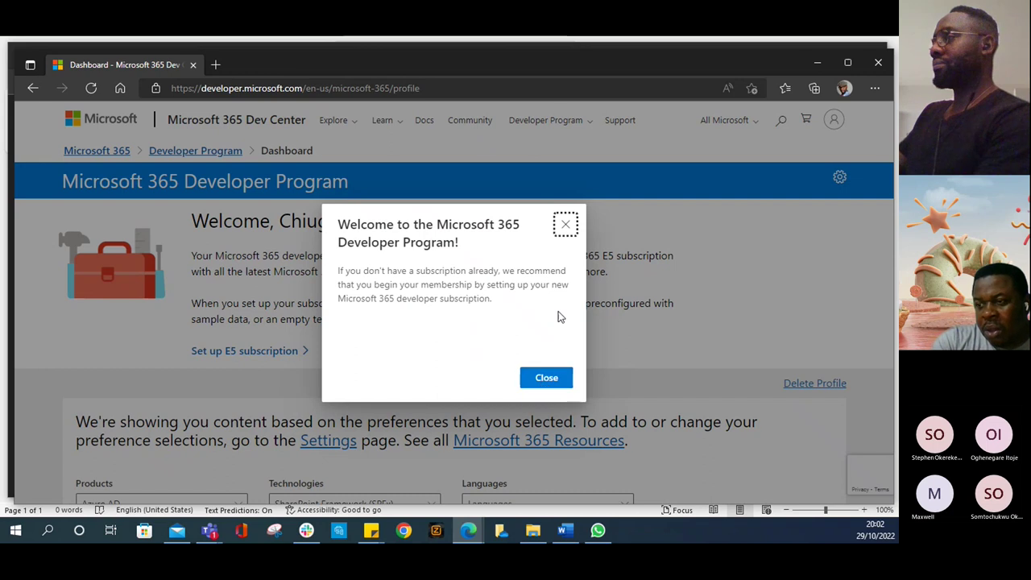
Dismiss the welcome message and try to set up the E5 subscription from the Developer Program dashboard
{"action": "left_click", "coordinate": [546, 378]}
{"action": "scroll", "coordinate": [542, 381], "scroll_direction": "down", "scroll_amount": 1}
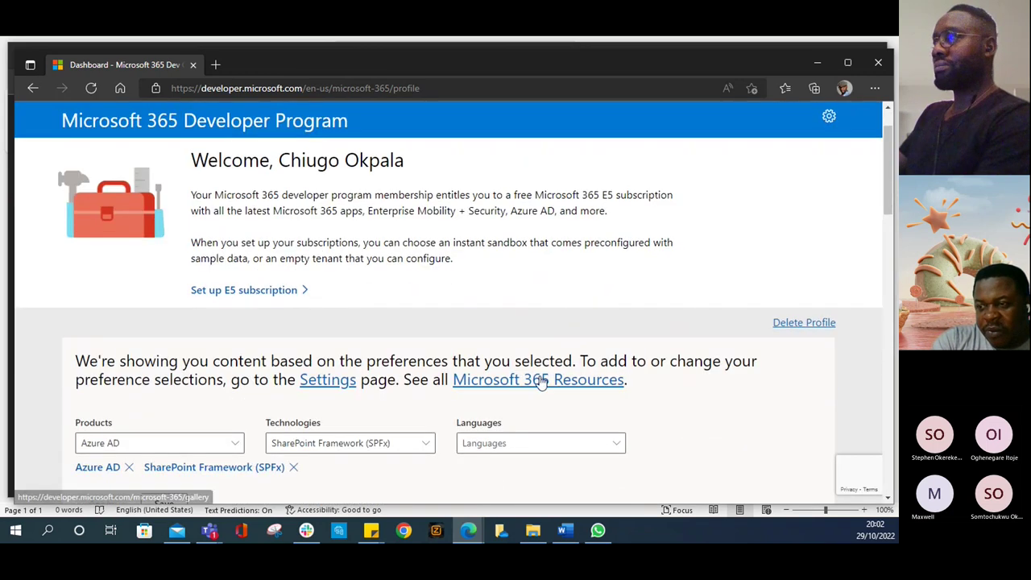
{"action": "left_click", "coordinate": [254, 291]}
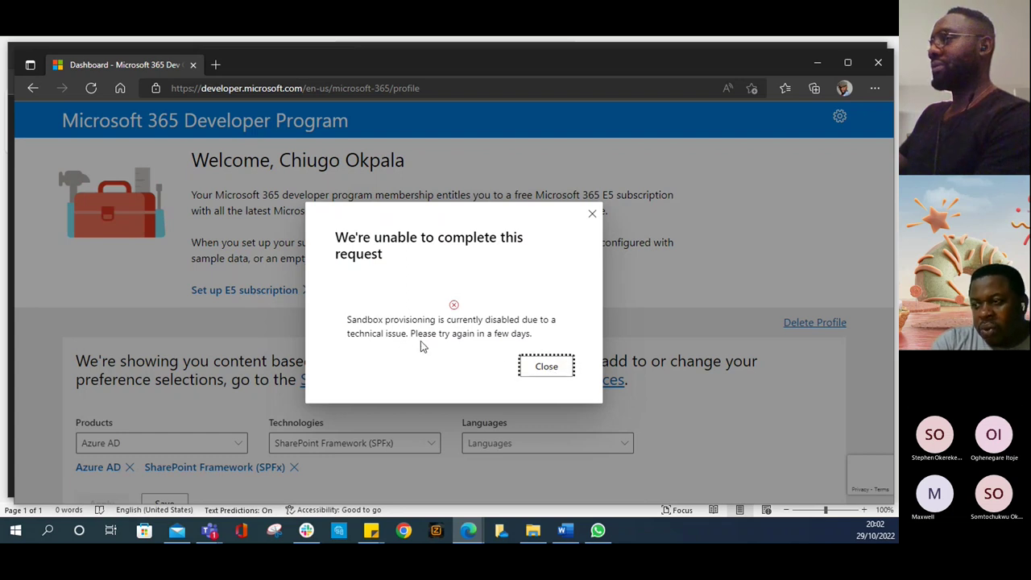
{"action": "left_click", "coordinate": [592, 214]}
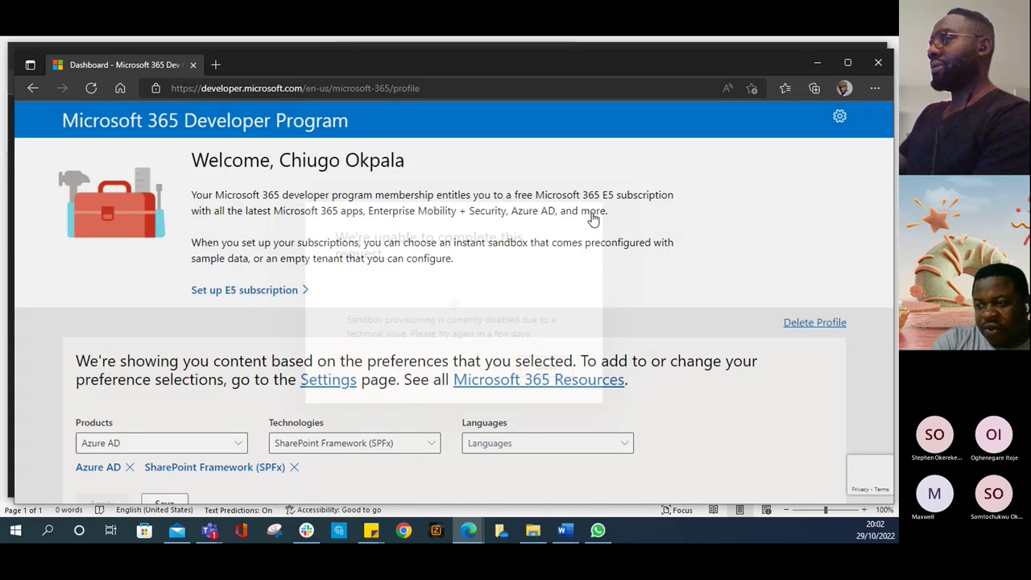
{"action": "left_click", "coordinate": [274, 293]}
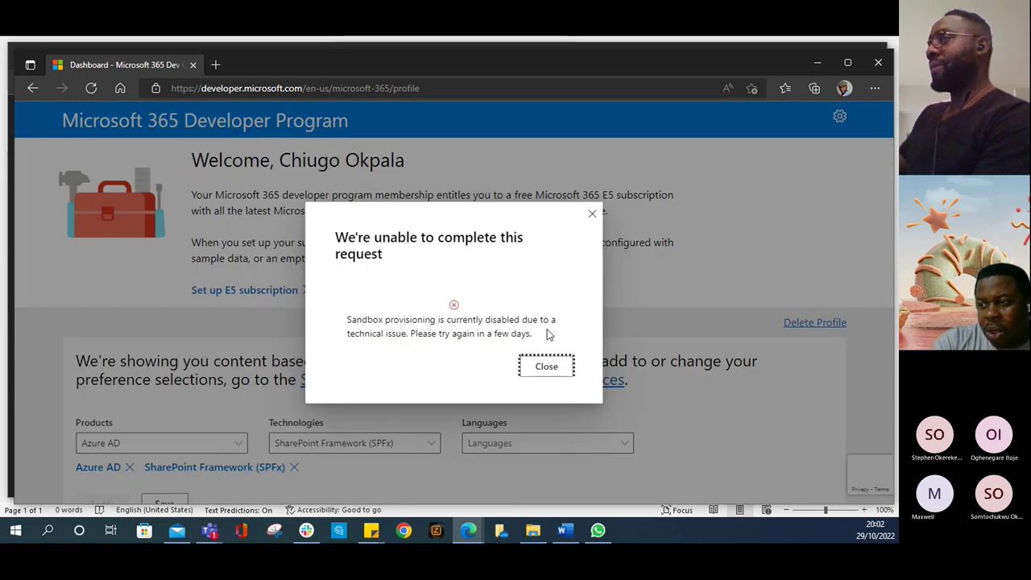
{"action": "left_click", "coordinate": [593, 215]}
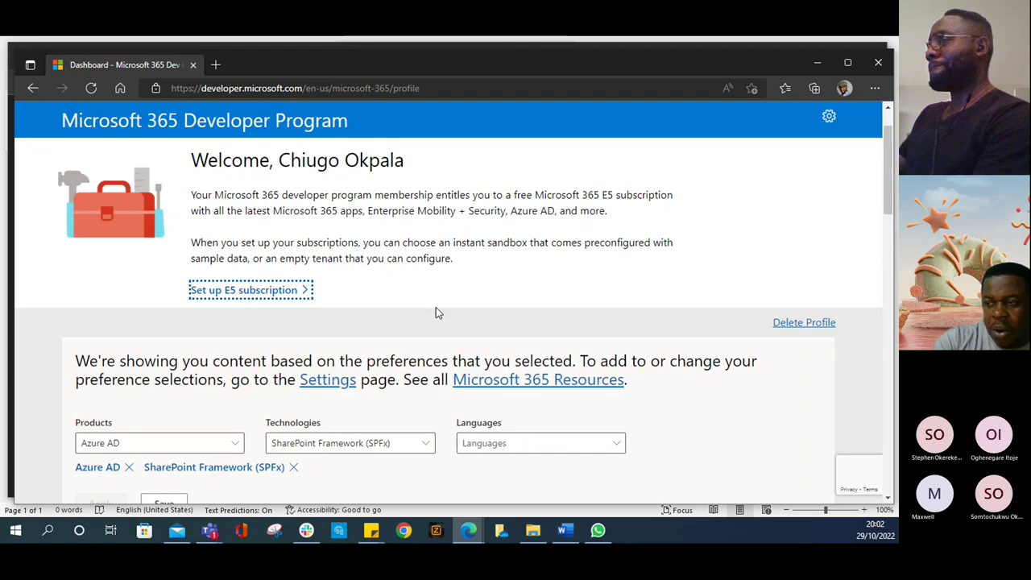
{"action": "scroll", "coordinate": [435, 311], "scroll_direction": "down", "scroll_amount": 3}
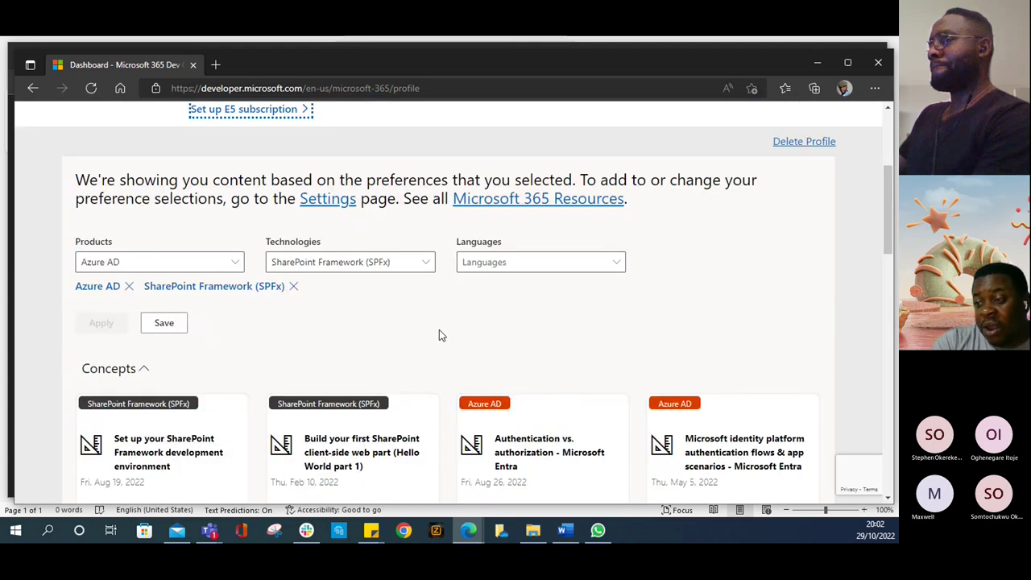
{"action": "scroll", "coordinate": [439, 335], "scroll_direction": "up", "scroll_amount": 1}
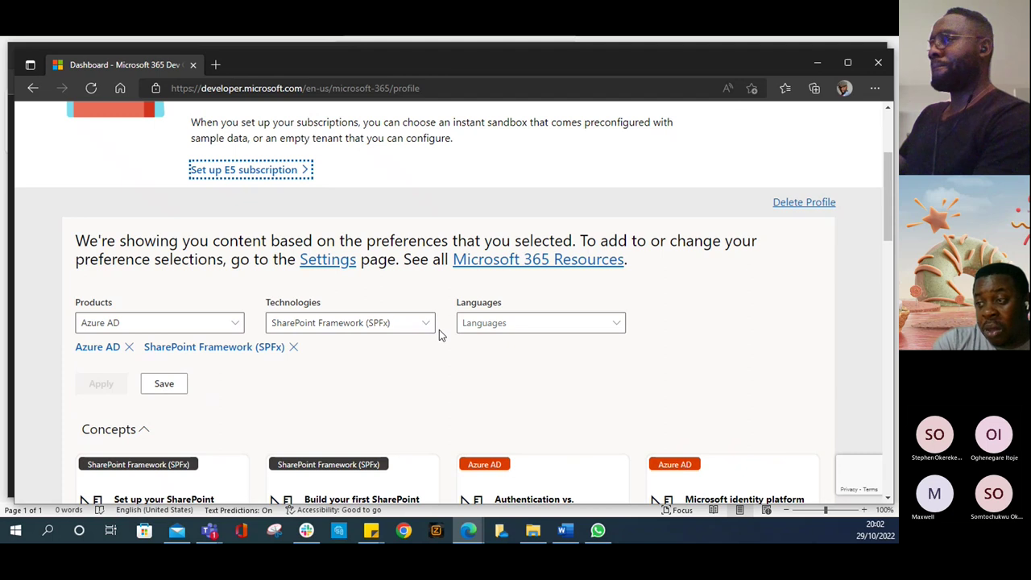
{"action": "scroll", "coordinate": [428, 329], "scroll_direction": "up", "scroll_amount": 2}
{"action": "left_click", "coordinate": [288, 290]}
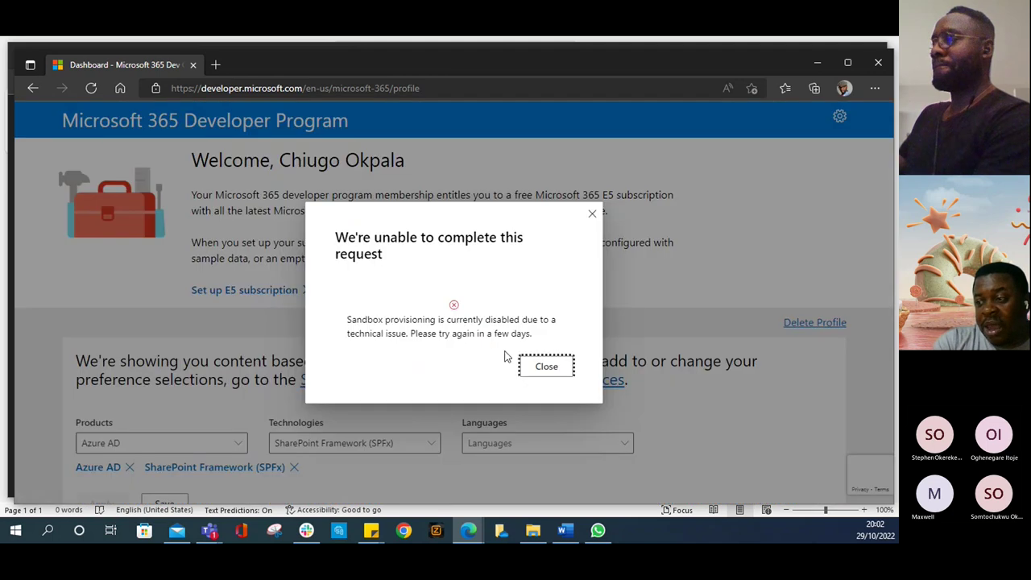
{"action": "left_click", "coordinate": [546, 365]}
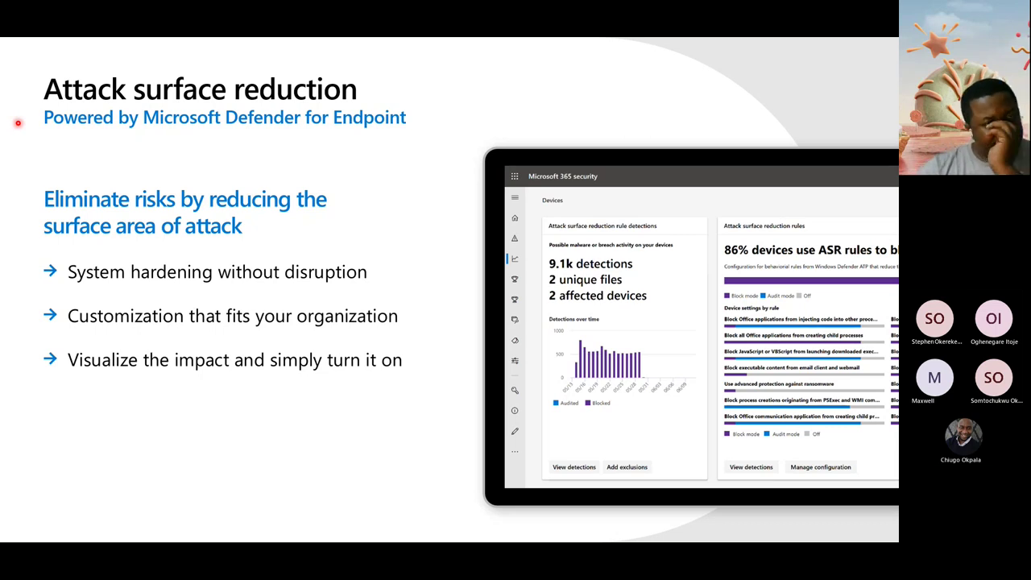
Switch to the Microsoft 365 admin center and look over the list of active users
{"action": "key", "text": "alt+Tab"}
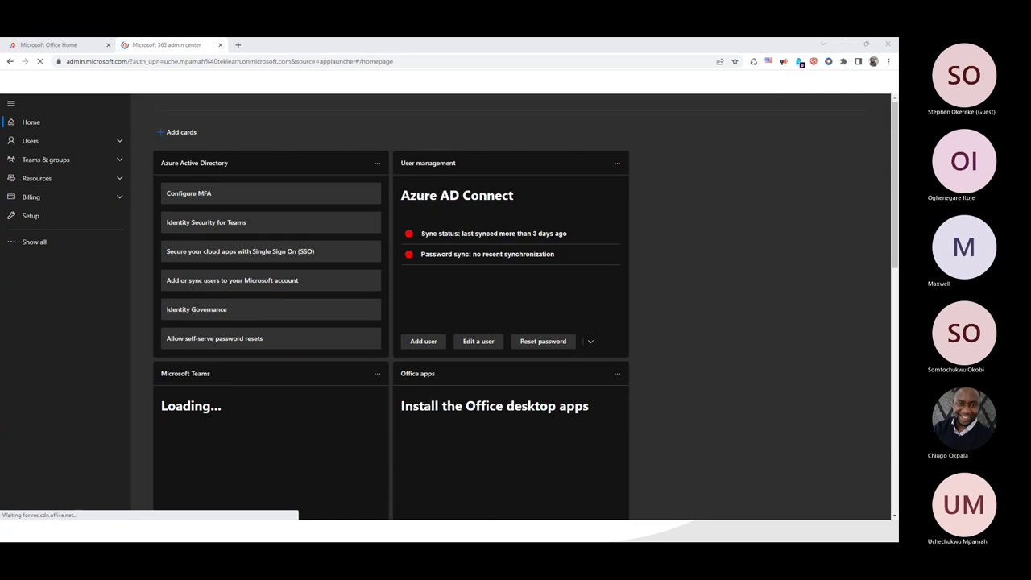
{"action": "left_click", "coordinate": [112, 141]}
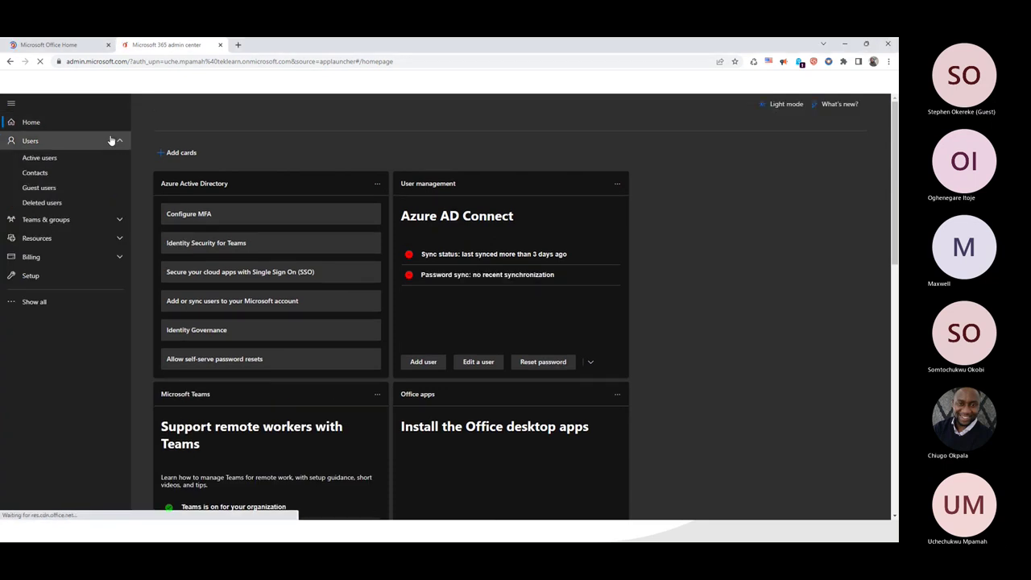
{"action": "left_click", "coordinate": [74, 159]}
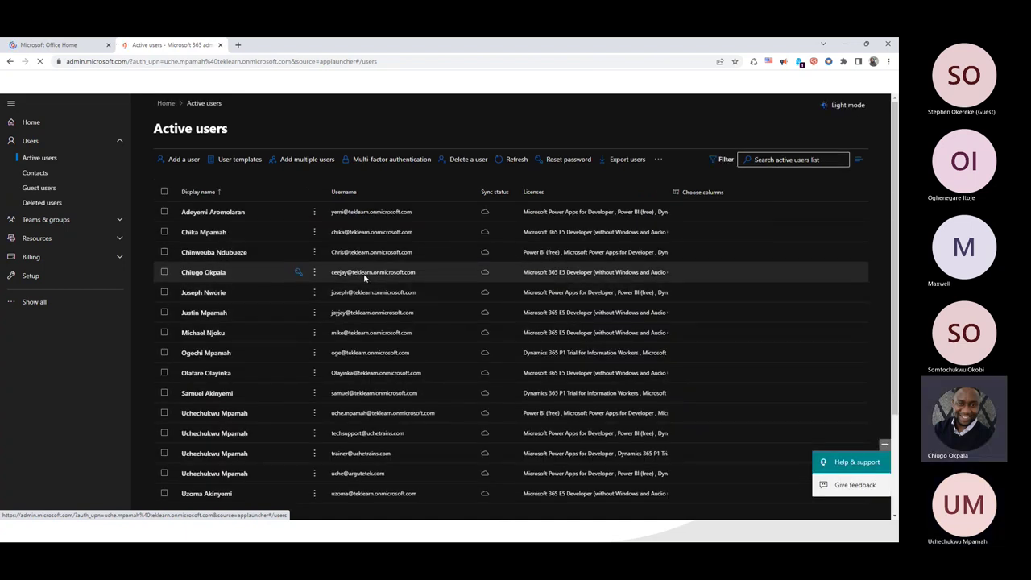
Show the full admin center navigation and open the Your products page under Billing
{"action": "left_click", "coordinate": [33, 301]}
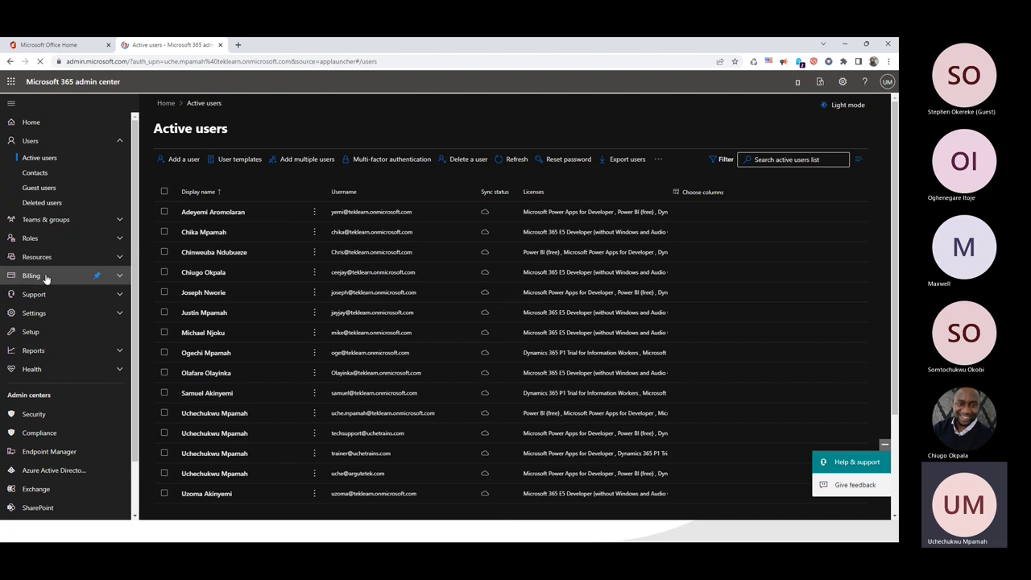
{"action": "left_click", "coordinate": [48, 278]}
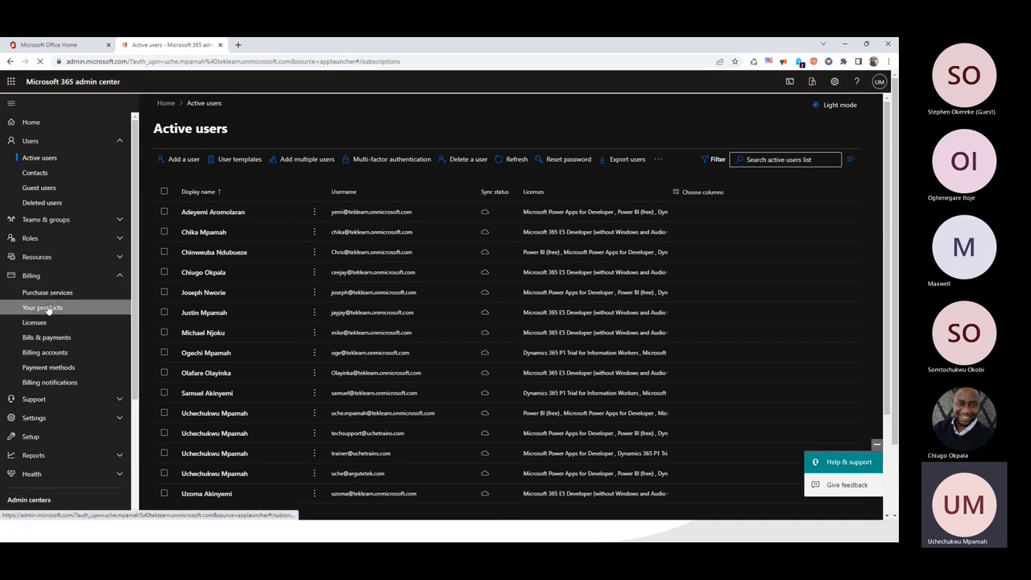
{"action": "left_click", "coordinate": [45, 307]}
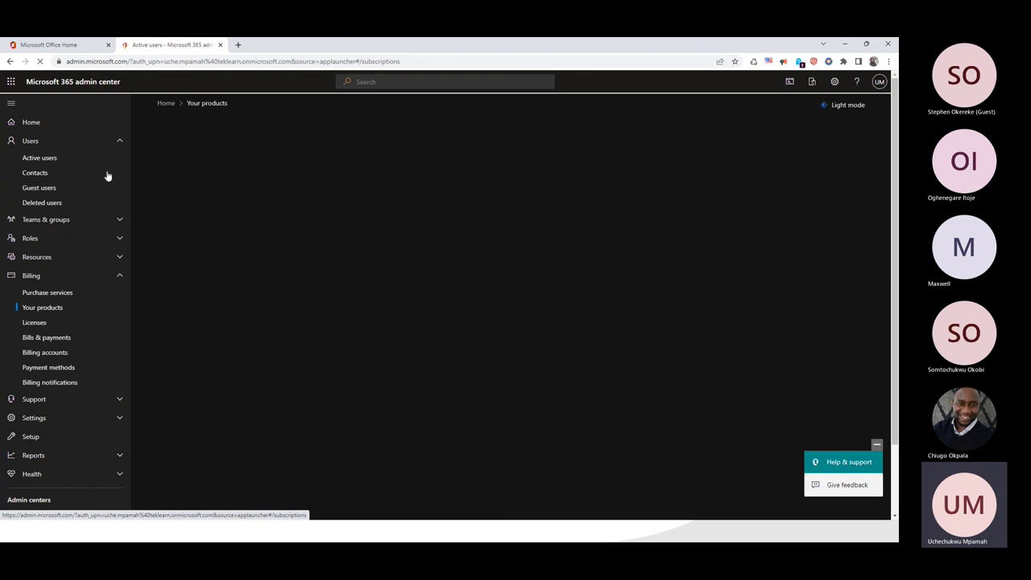
Return to the active users and open the admin role management for the fourth listed user
{"action": "left_click", "coordinate": [38, 158]}
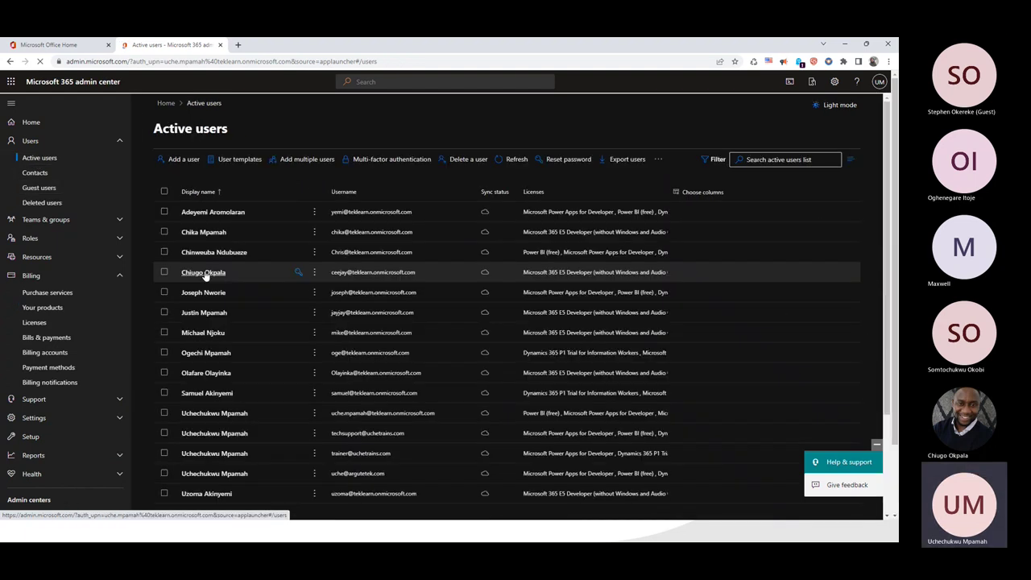
{"action": "left_click", "coordinate": [203, 272]}
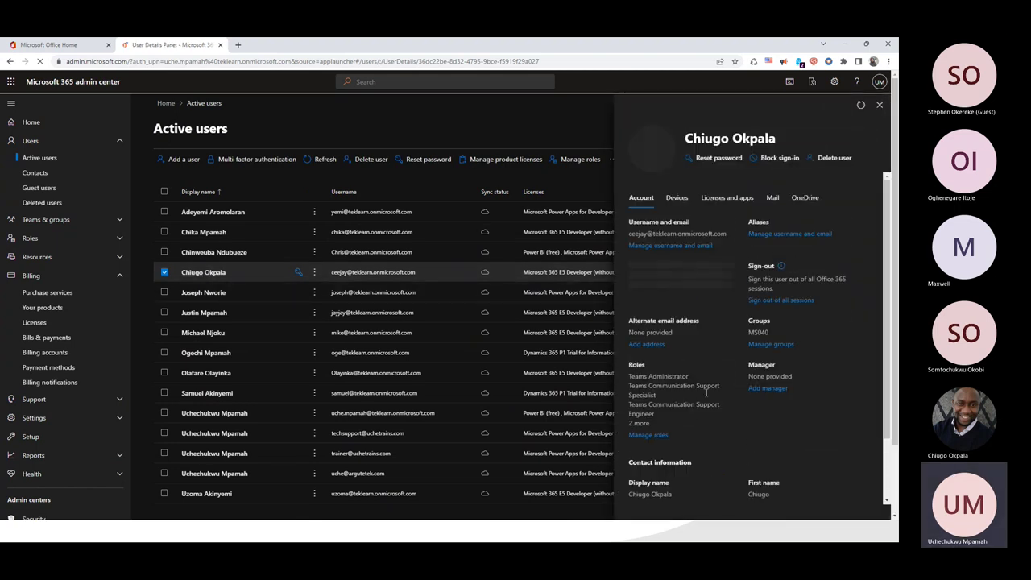
{"action": "scroll", "coordinate": [679, 314], "scroll_direction": "down", "scroll_amount": 1}
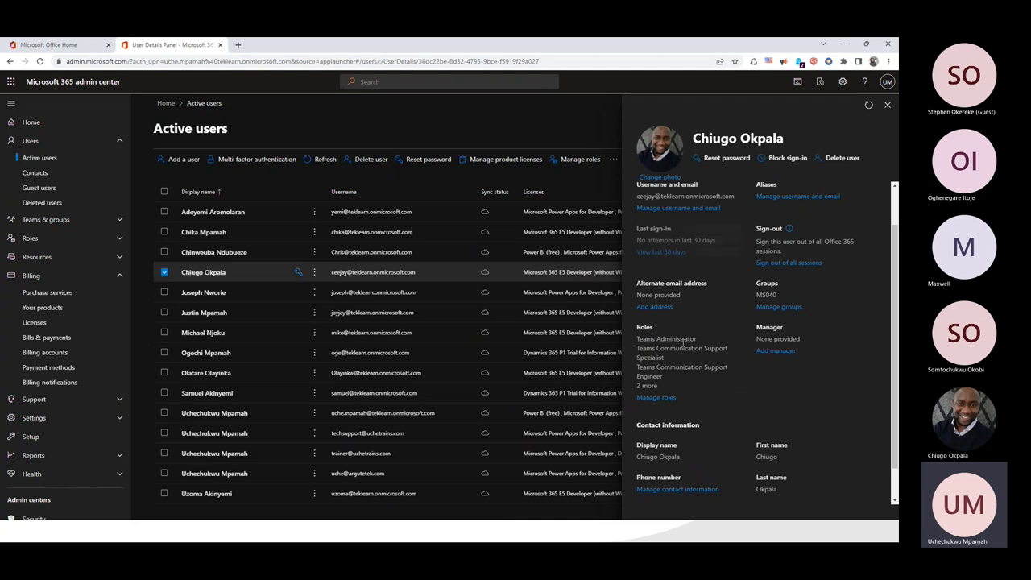
{"action": "left_click", "coordinate": [667, 397]}
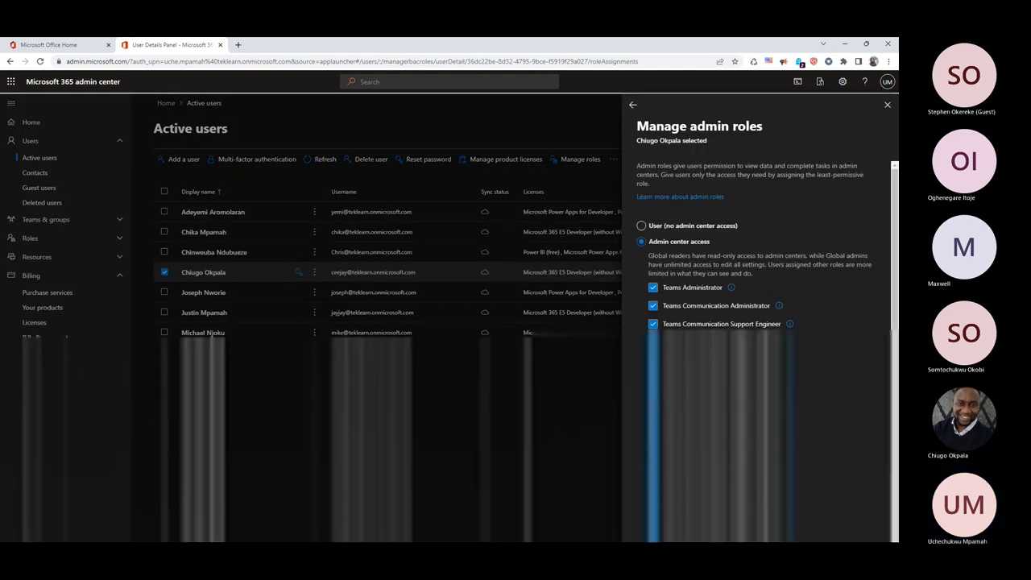
Review the available admin roles, assign Global Administrator to the selected user and save the changes
{"action": "scroll", "coordinate": [746, 302], "scroll_direction": "down", "scroll_amount": 2}
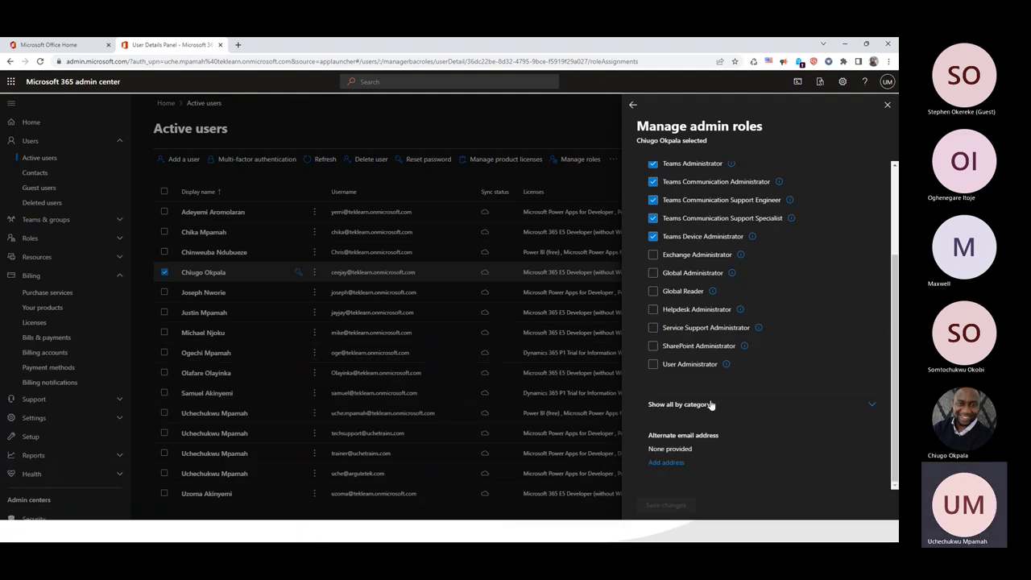
{"action": "scroll", "coordinate": [850, 317], "scroll_direction": "up", "scroll_amount": 2}
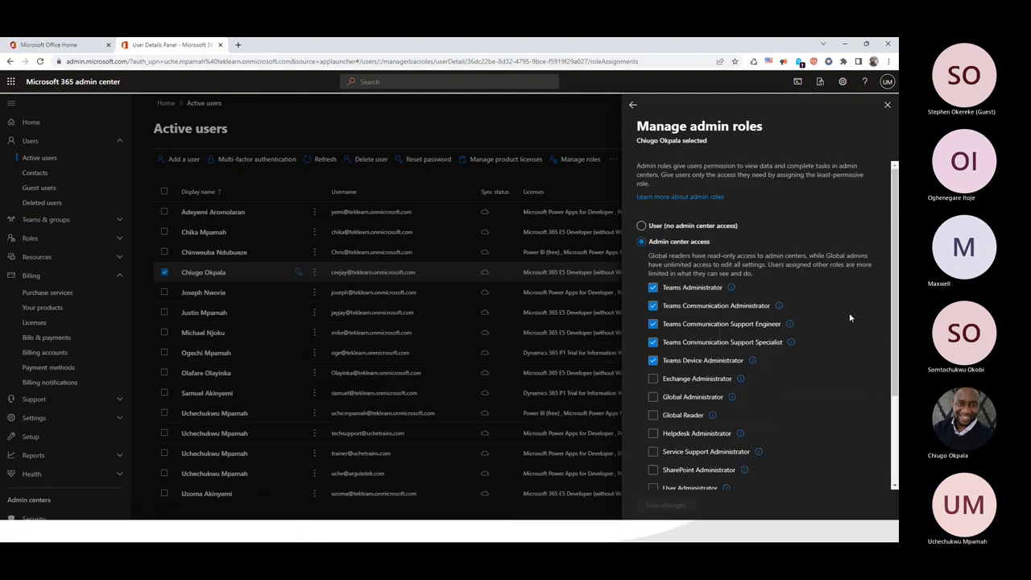
{"action": "scroll", "coordinate": [850, 317], "scroll_direction": "down", "scroll_amount": 1}
{"action": "scroll", "coordinate": [850, 318], "scroll_direction": "down", "scroll_amount": 1}
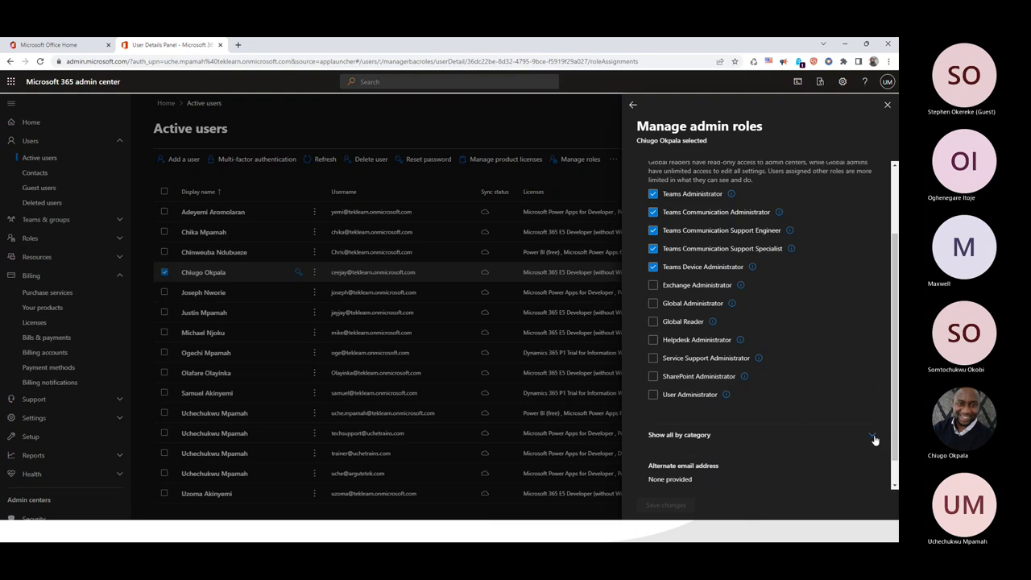
{"action": "left_click", "coordinate": [873, 436]}
{"action": "left_click", "coordinate": [873, 437]}
{"action": "left_click", "coordinate": [654, 304]}
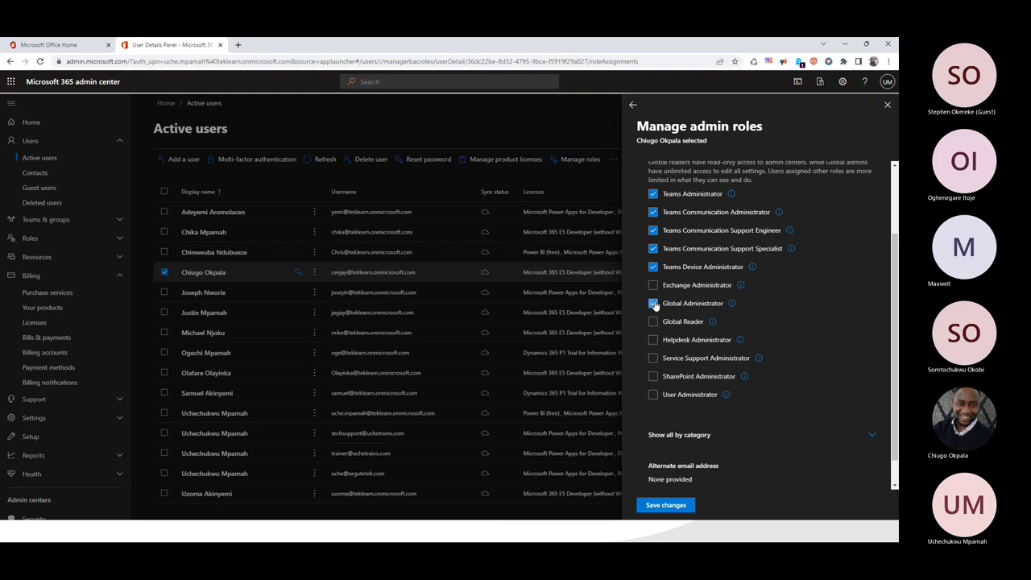
{"action": "left_click", "coordinate": [666, 505]}
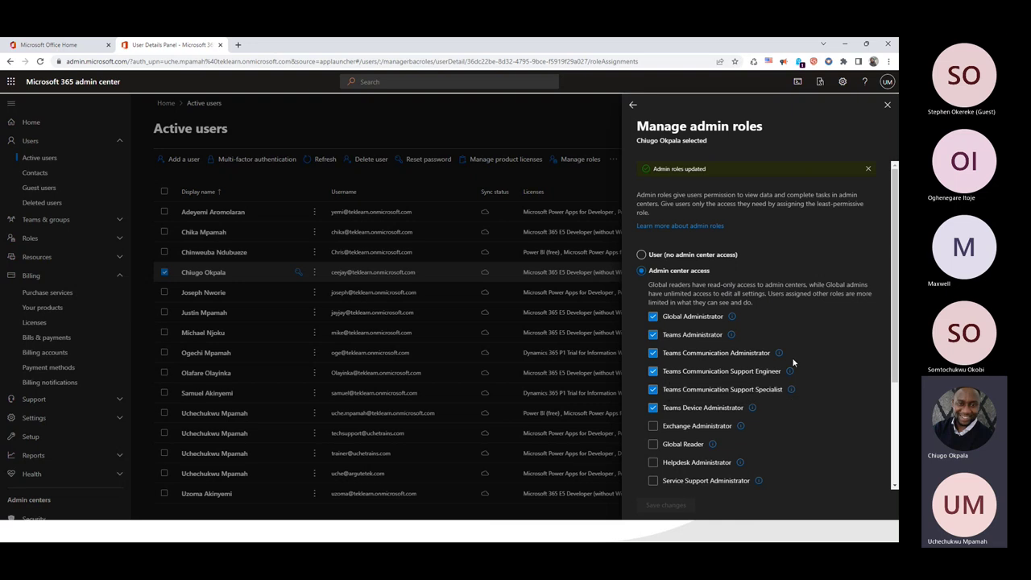
Close the role management and view the apps and services included in the Microsoft 365 E5 Developer trial under Your products
{"action": "left_click", "coordinate": [887, 106]}
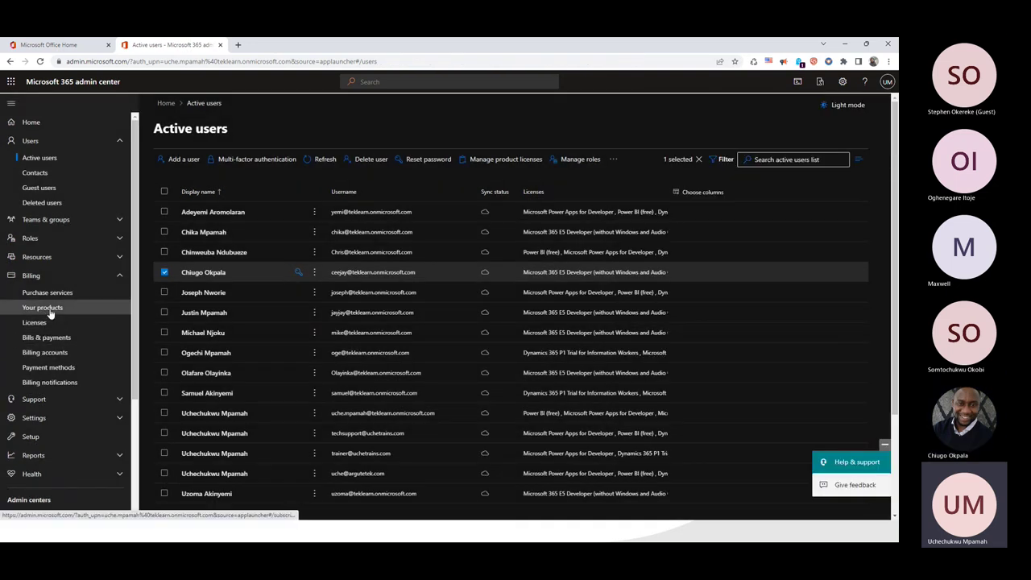
{"action": "left_click", "coordinate": [42, 306]}
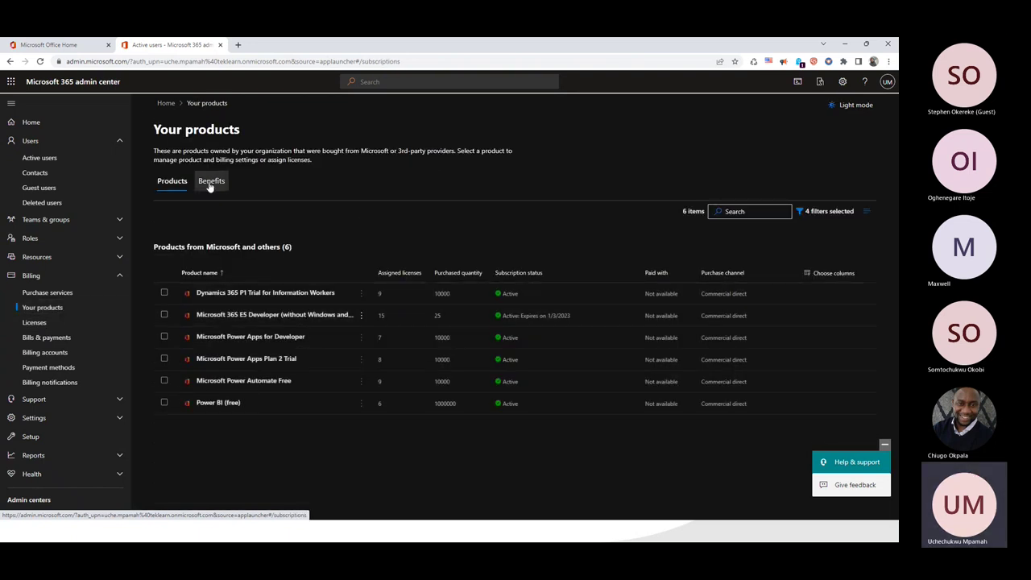
{"action": "left_click", "coordinate": [269, 315]}
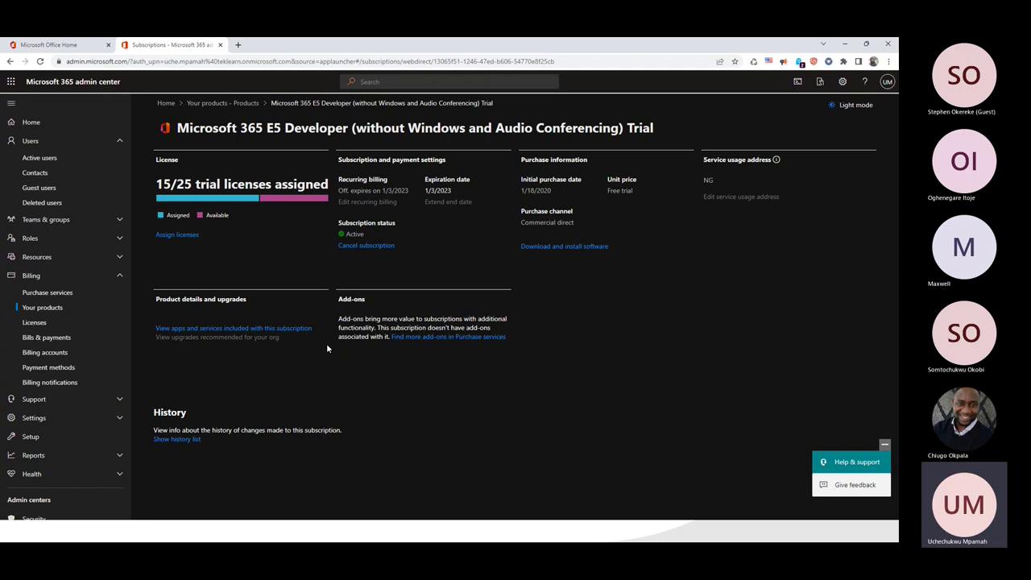
{"action": "left_click", "coordinate": [221, 330]}
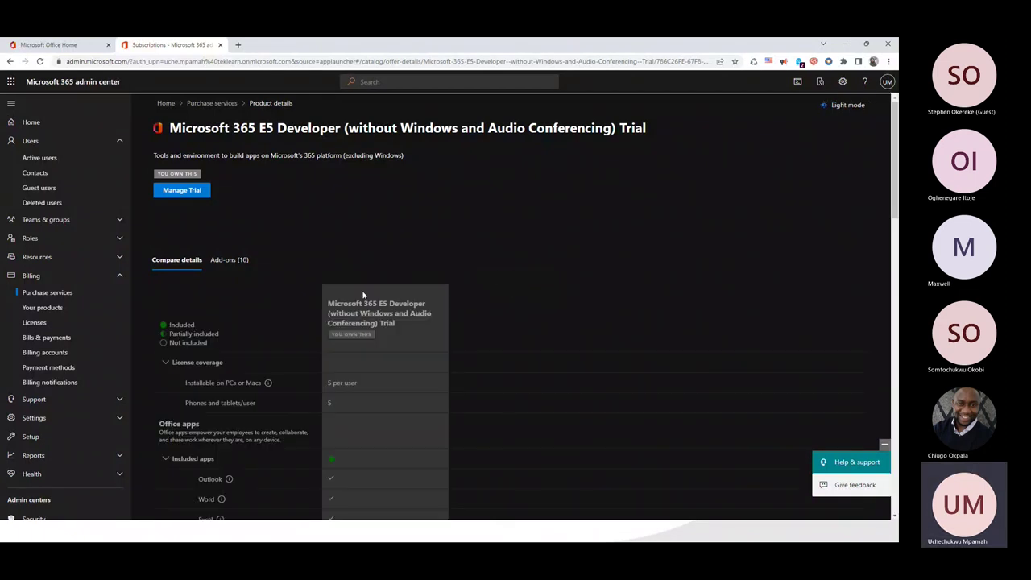
Review the trial's Accounts and security apps, expanding Azure Information Protection to examine its features and collapsing it again
{"action": "scroll", "coordinate": [311, 265], "scroll_direction": "down", "scroll_amount": 9}
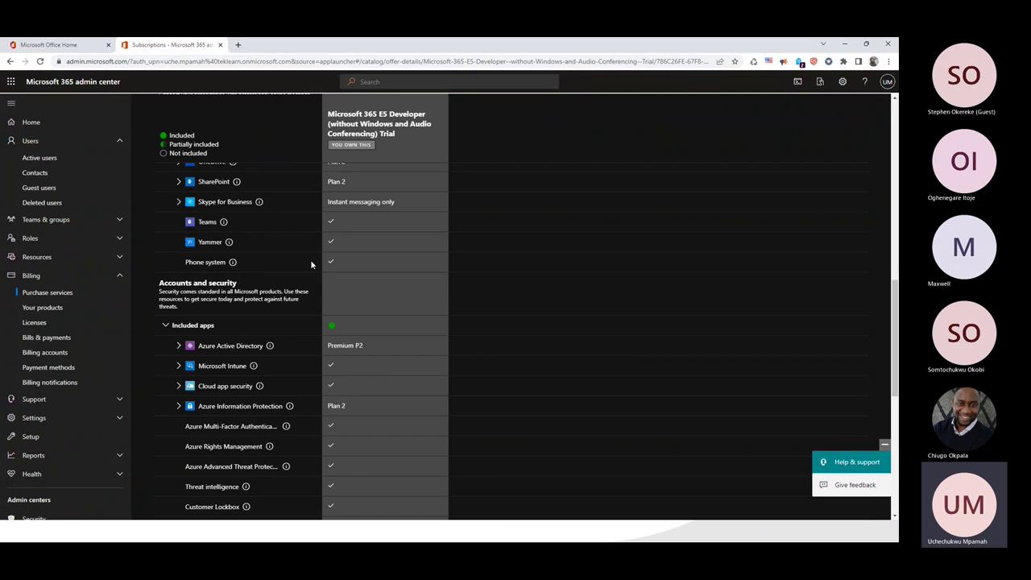
{"action": "scroll", "coordinate": [306, 278], "scroll_direction": "down", "scroll_amount": 1}
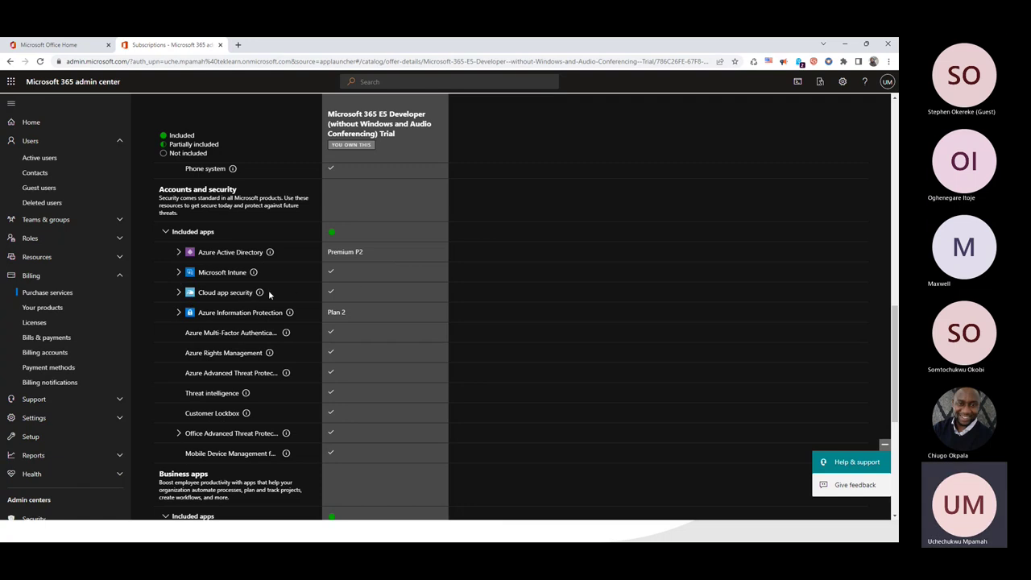
{"action": "left_click", "coordinate": [178, 313]}
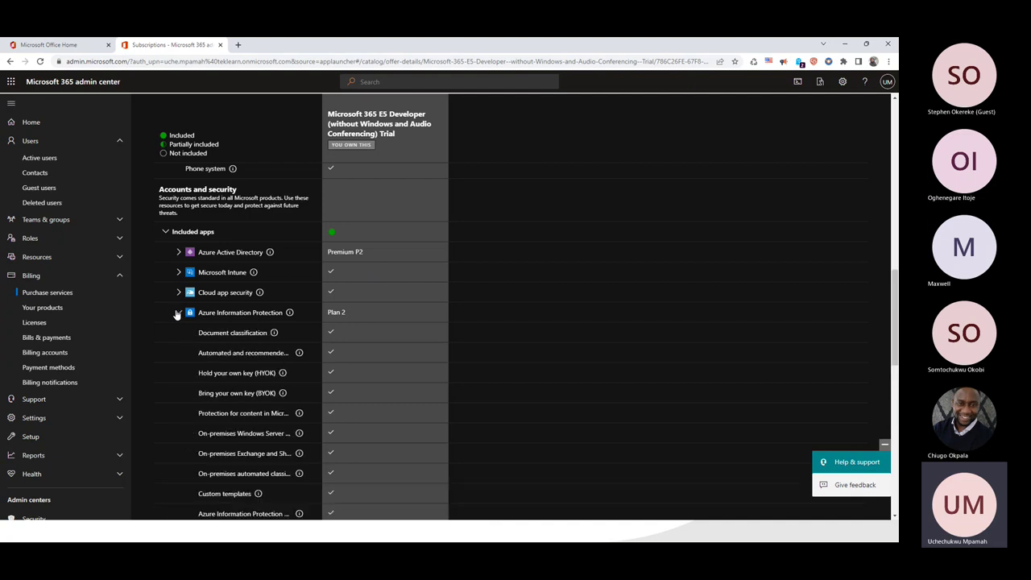
{"action": "left_click", "coordinate": [177, 312]}
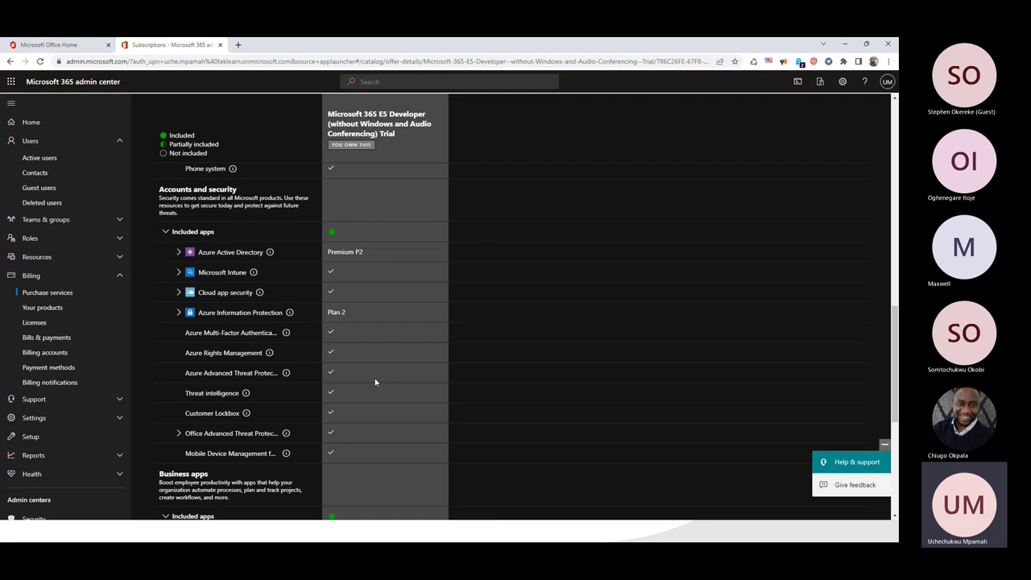
Look over the trial's Business apps, check the features listed under Power BI, and return to the Accounts and security apps
{"action": "scroll", "coordinate": [375, 382], "scroll_direction": "down", "scroll_amount": 2}
{"action": "scroll", "coordinate": [375, 381], "scroll_direction": "down", "scroll_amount": 1}
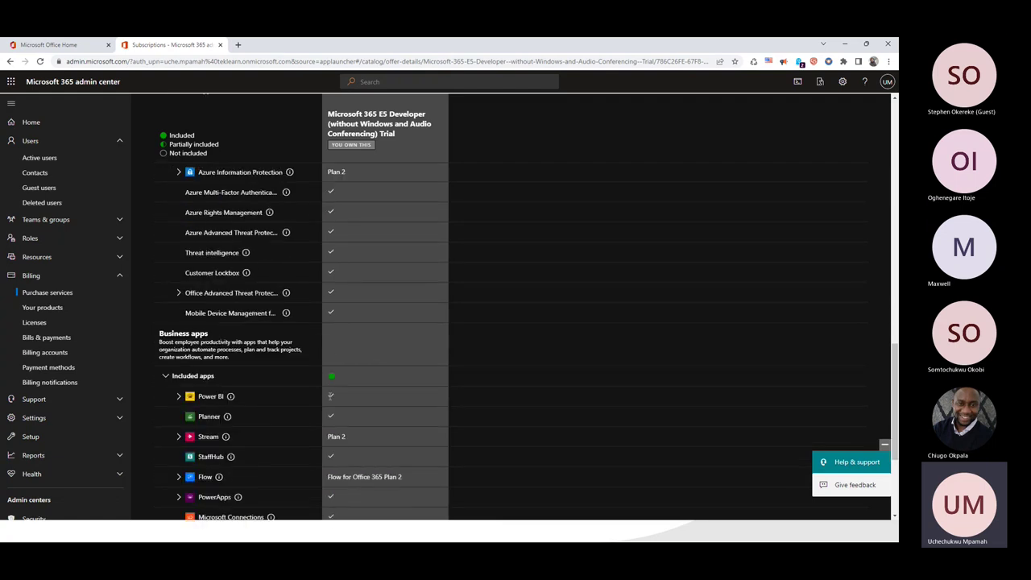
{"action": "left_click", "coordinate": [179, 397]}
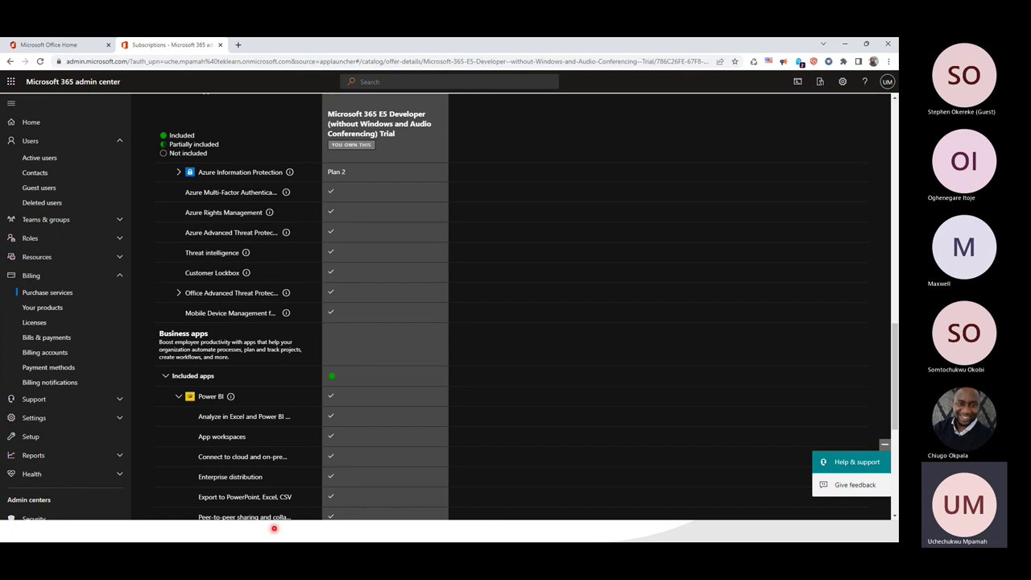
{"action": "scroll", "coordinate": [282, 452], "scroll_direction": "down", "scroll_amount": 2}
{"action": "scroll", "coordinate": [282, 452], "scroll_direction": "up", "scroll_amount": 2}
{"action": "left_click", "coordinate": [178, 397]}
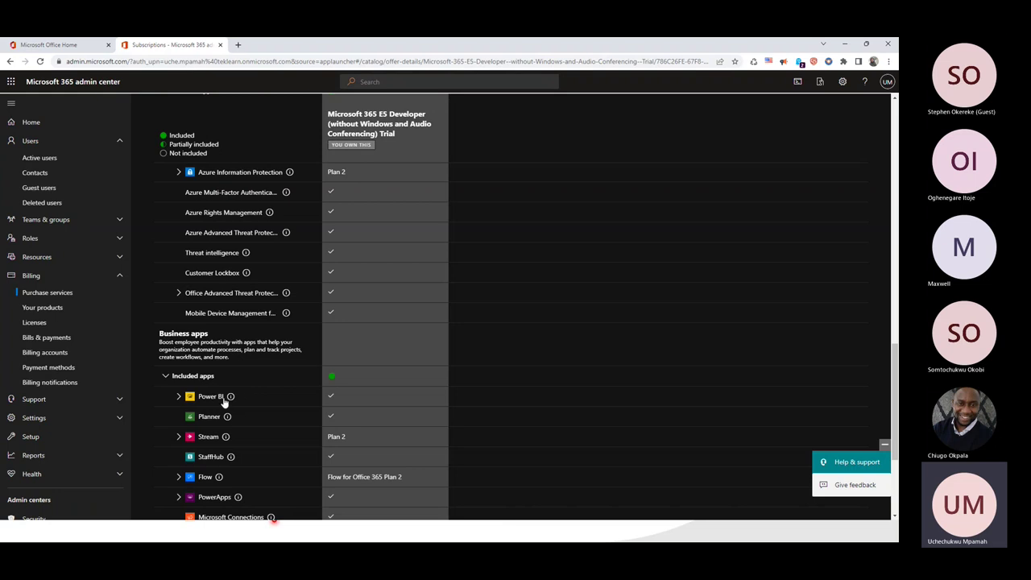
{"action": "scroll", "coordinate": [225, 402], "scroll_direction": "up", "scroll_amount": 2}
{"action": "scroll", "coordinate": [293, 407], "scroll_direction": "down", "scroll_amount": 1}
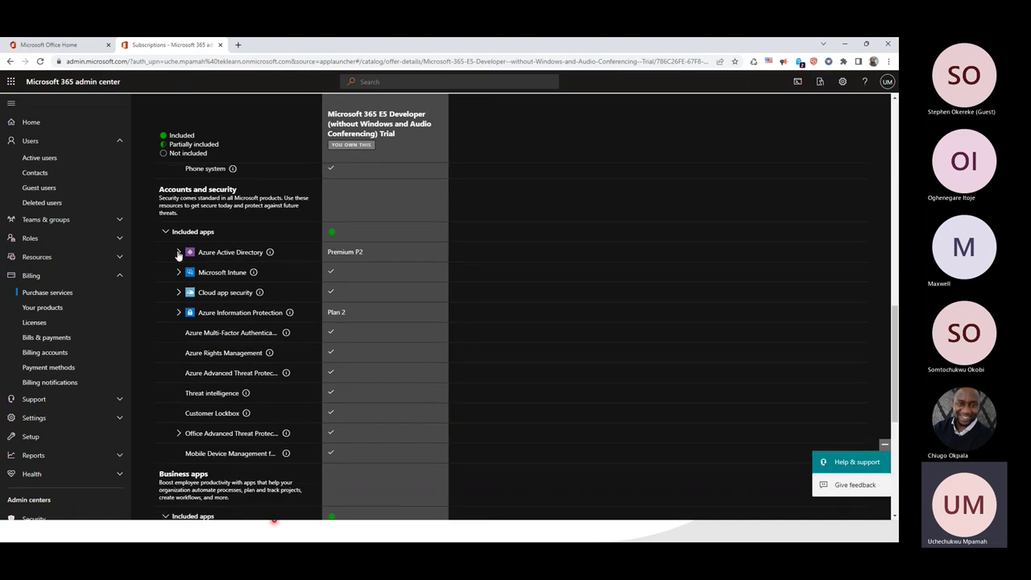
Open the Security admin center from the Microsoft 365 admin center, signing in with the practice tenant account
{"action": "scroll", "coordinate": [72, 475], "scroll_direction": "down", "scroll_amount": 1}
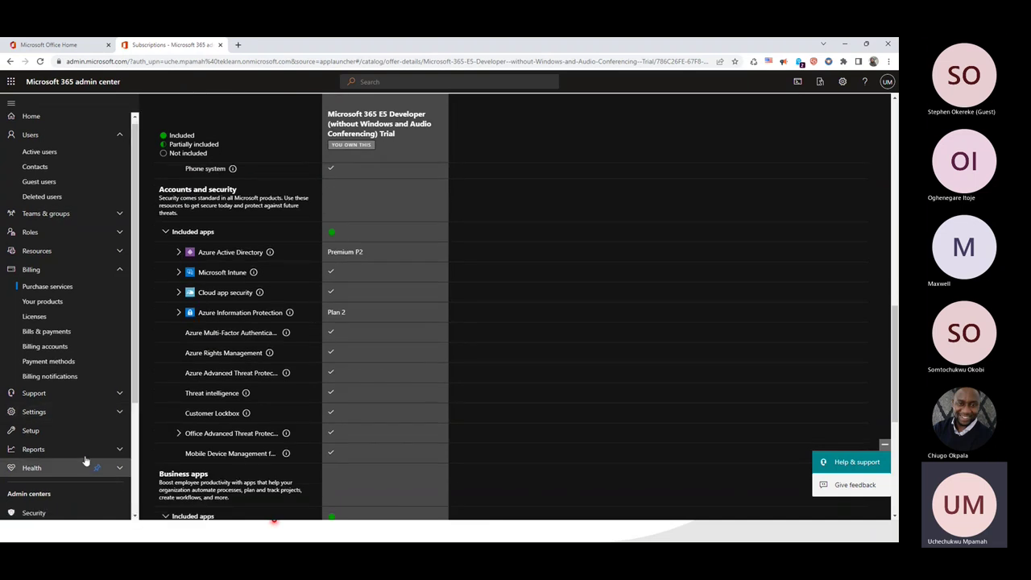
{"action": "scroll", "coordinate": [65, 447], "scroll_direction": "down", "scroll_amount": 2}
{"action": "left_click", "coordinate": [43, 431]}
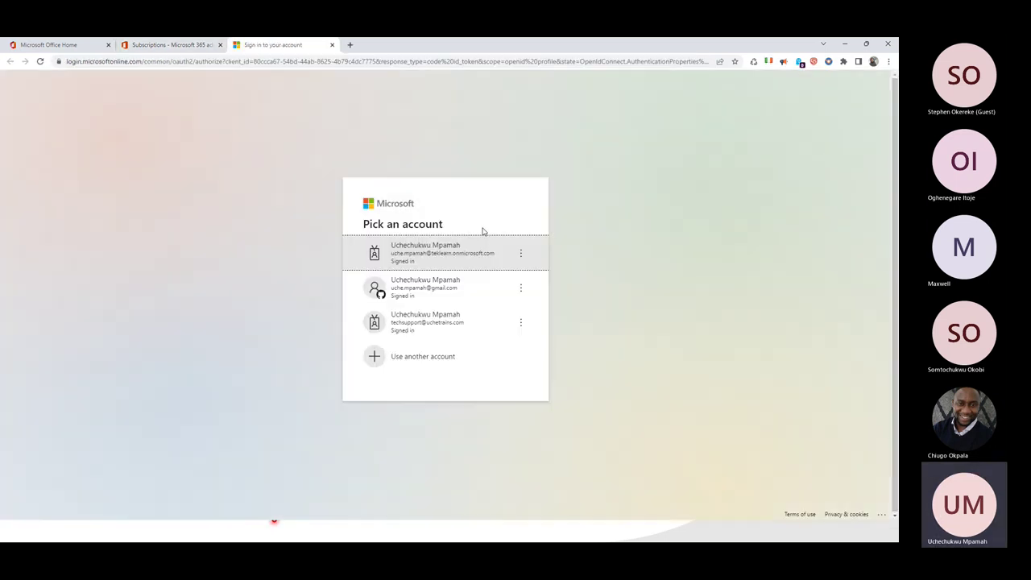
{"action": "left_click", "coordinate": [438, 252]}
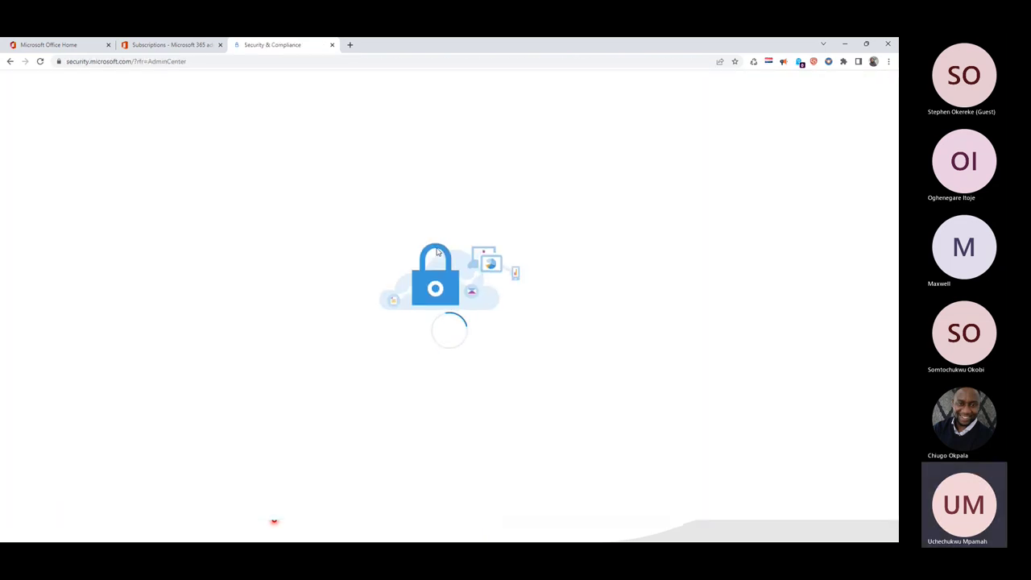
{"action": "left_click_drag", "start_coordinate": [780, 49], "coordinate": [725, 44]}
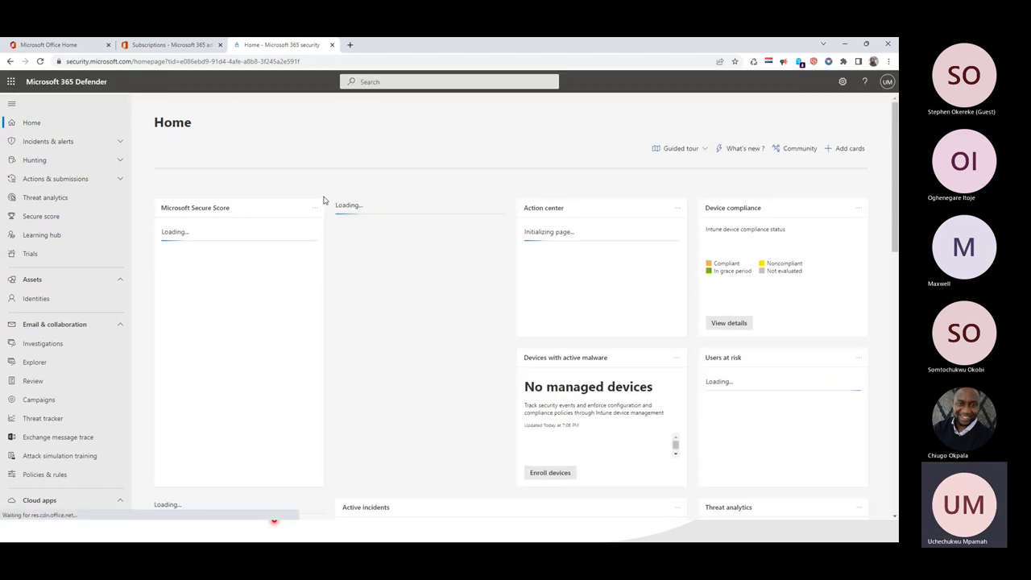
Look through the Microsoft 365 Defender navigation and open the More resources page
{"action": "scroll", "coordinate": [74, 411], "scroll_direction": "down", "scroll_amount": 3}
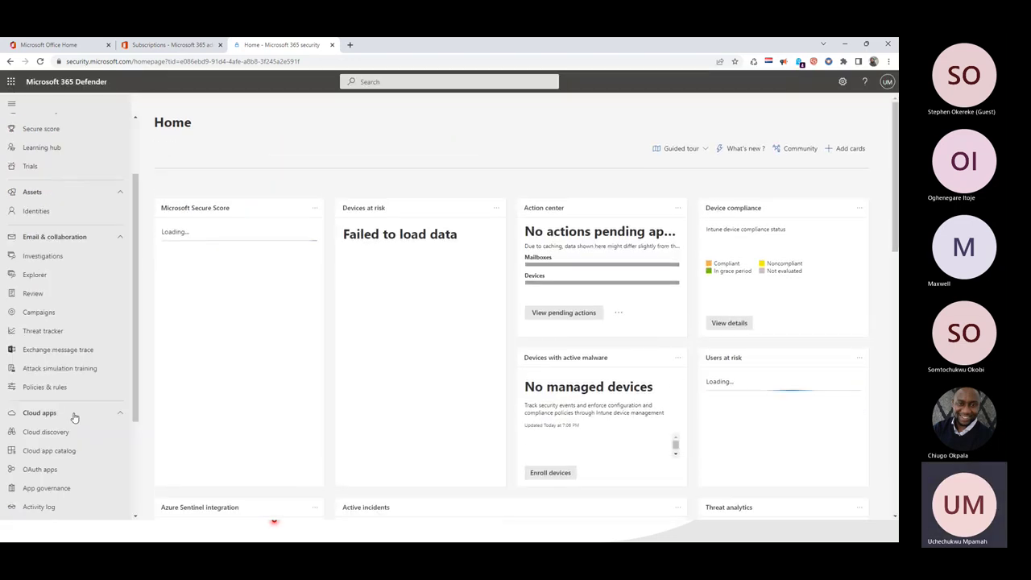
{"action": "scroll", "coordinate": [73, 419], "scroll_direction": "down", "scroll_amount": 1}
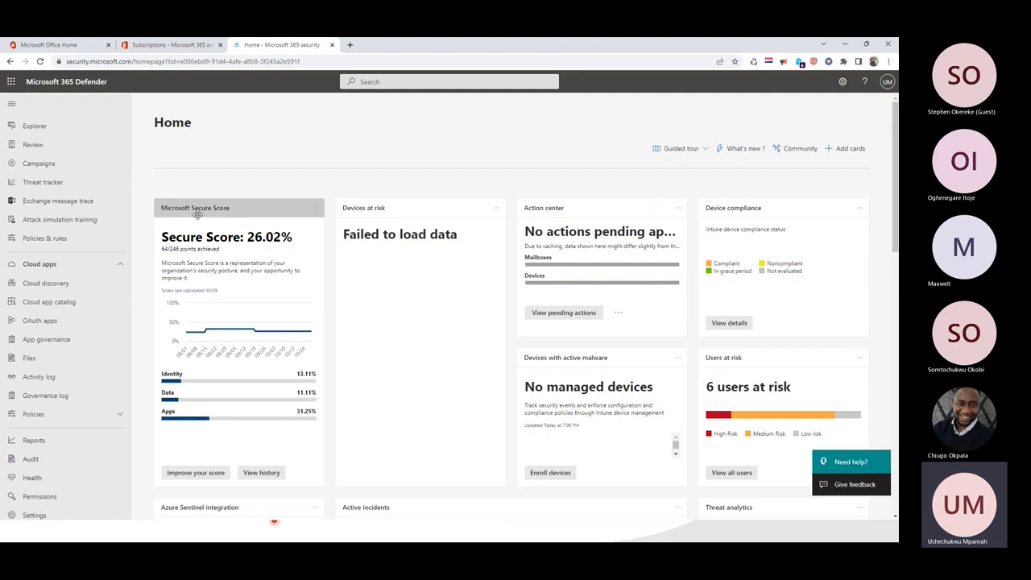
{"action": "scroll", "coordinate": [56, 452], "scroll_direction": "down", "scroll_amount": 1}
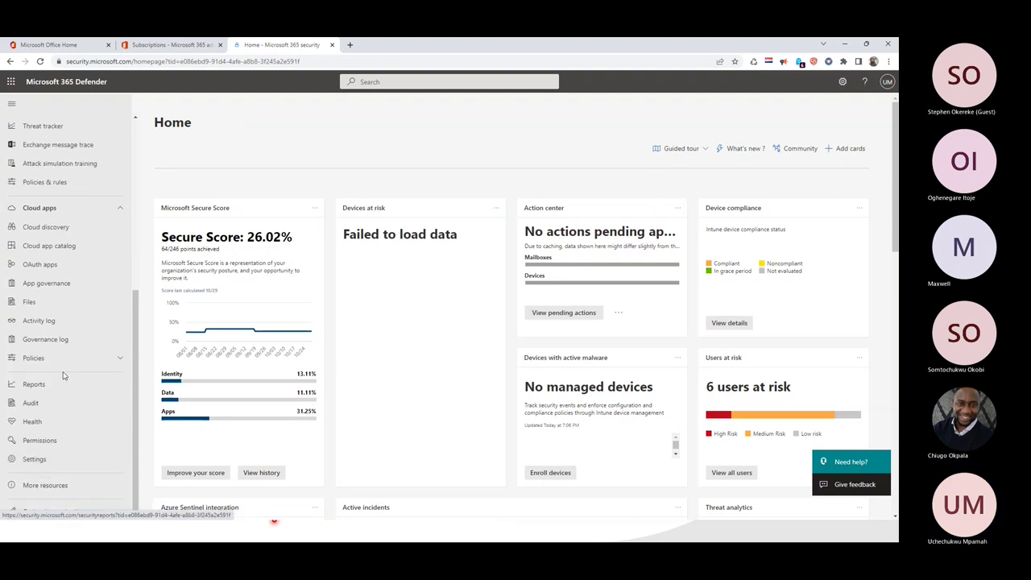
{"action": "left_click", "coordinate": [58, 487]}
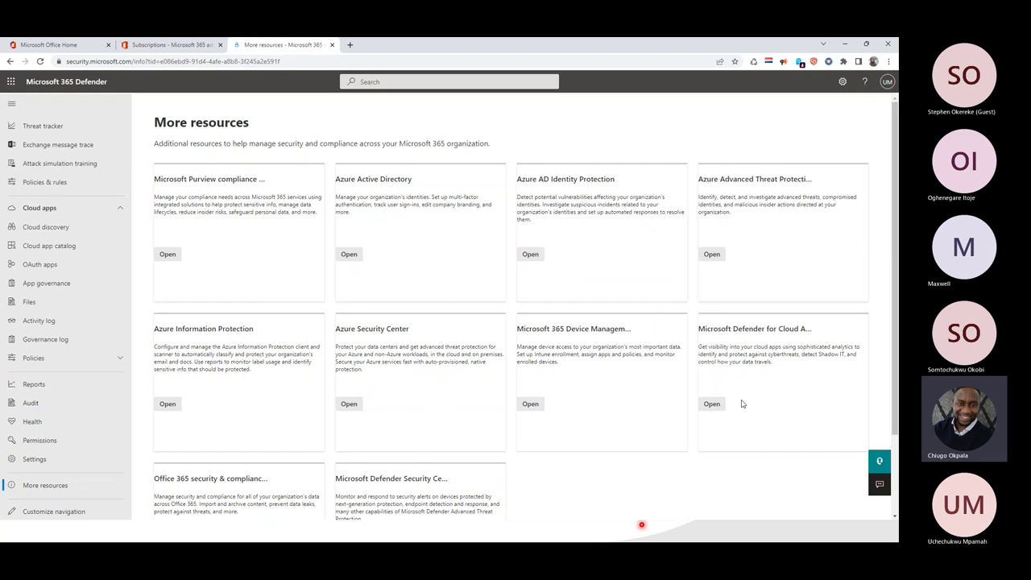
Open the Microsoft Defender for Cloud Apps and Azure Advanced Threat Protection portals from More resources
{"action": "right_click", "coordinate": [714, 405]}
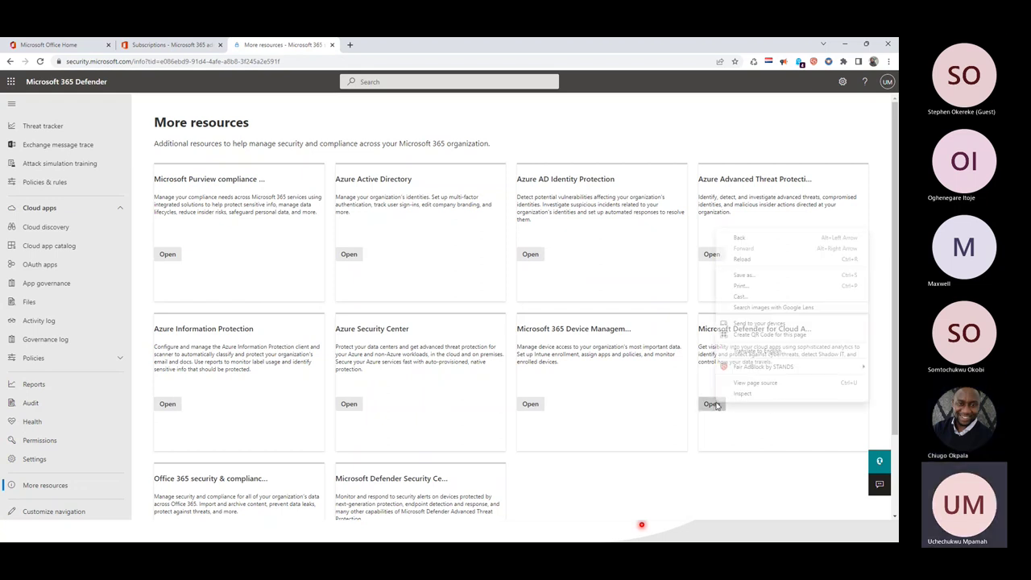
{"action": "left_click", "coordinate": [714, 405]}
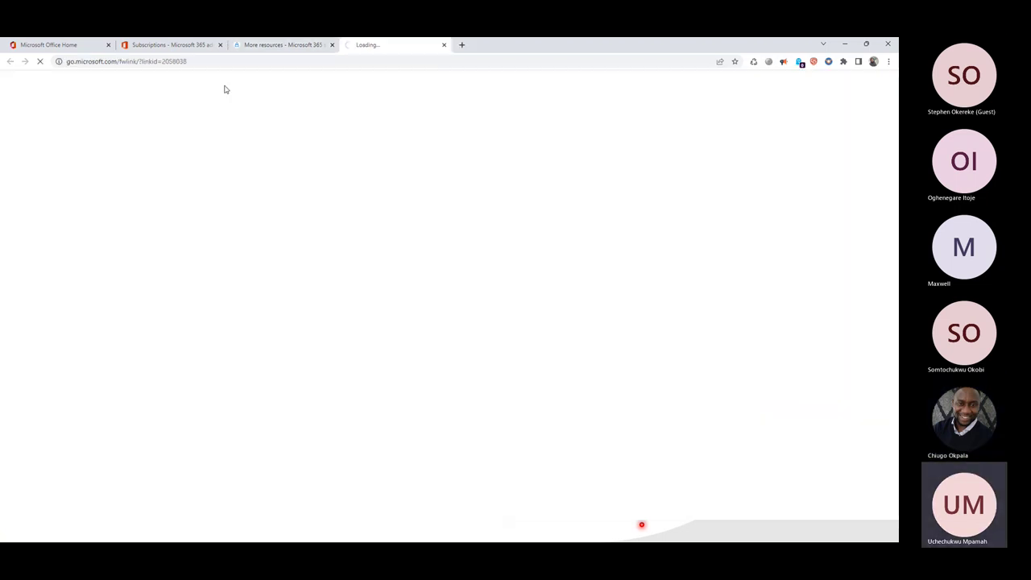
{"action": "left_click", "coordinate": [250, 47]}
{"action": "left_click", "coordinate": [713, 257]}
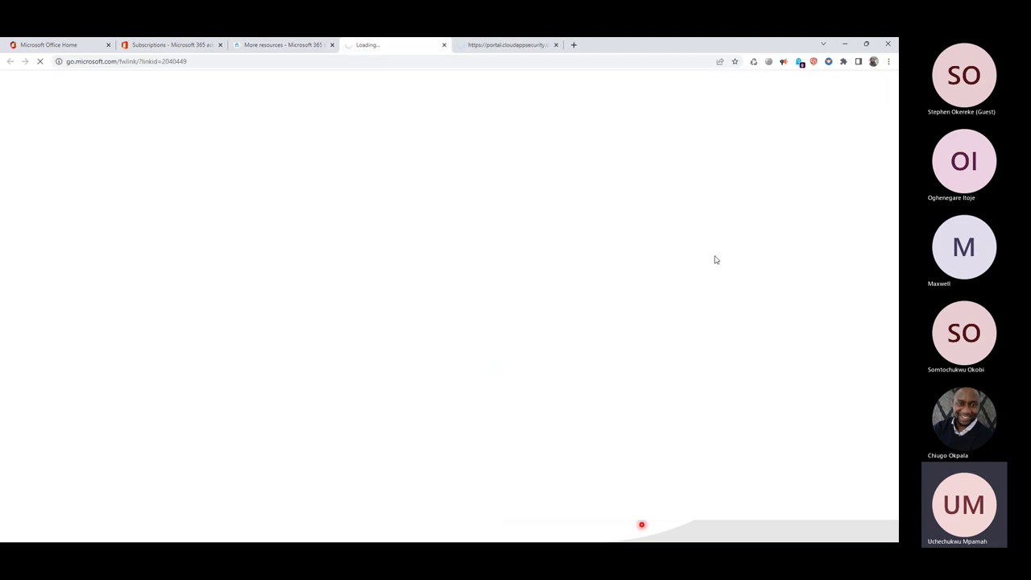
Return to More resources and open the Microsoft Defender Security Center
{"action": "left_click", "coordinate": [246, 46]}
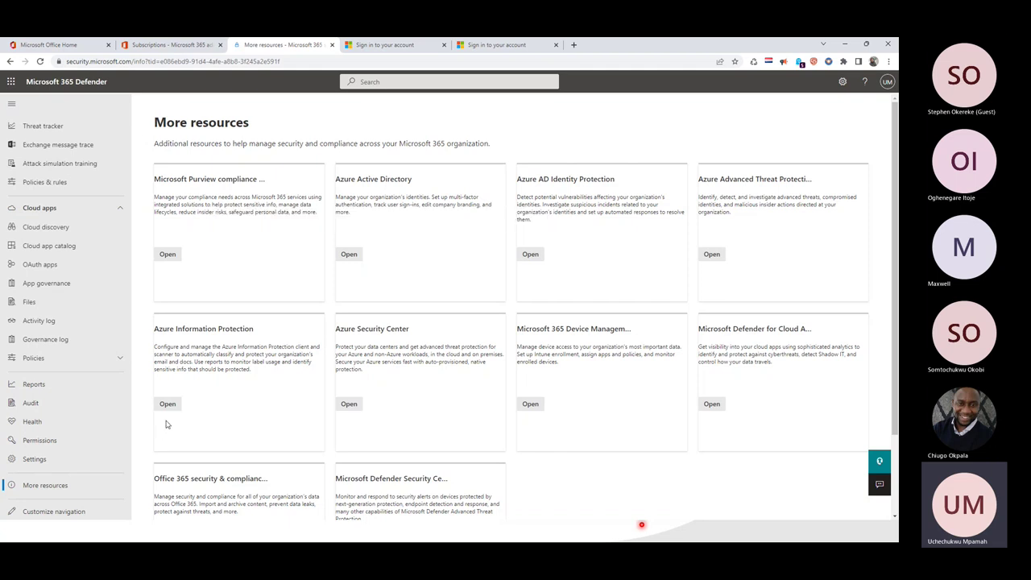
{"action": "scroll", "coordinate": [166, 425], "scroll_direction": "down", "scroll_amount": 2}
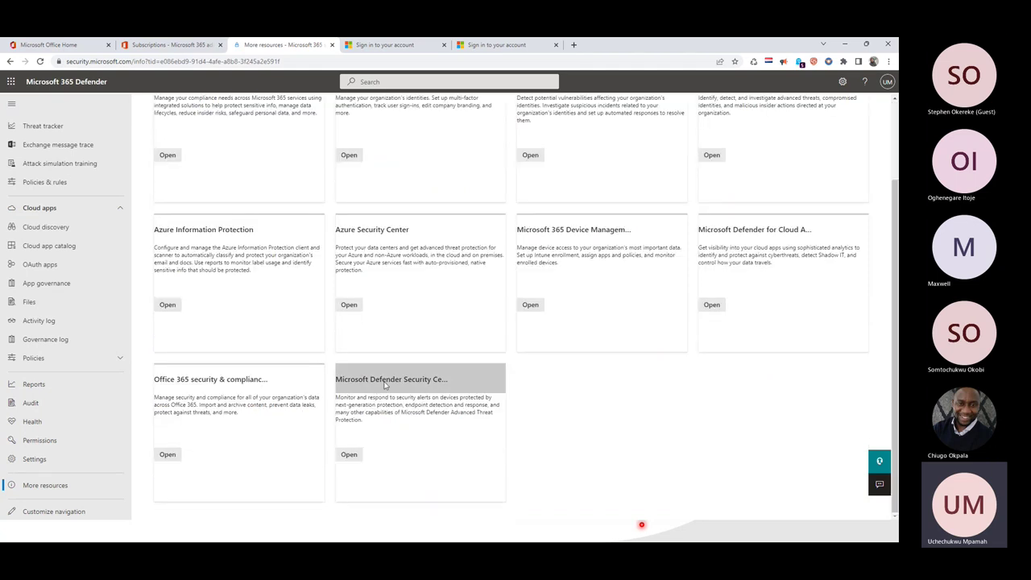
{"action": "left_click", "coordinate": [351, 455]}
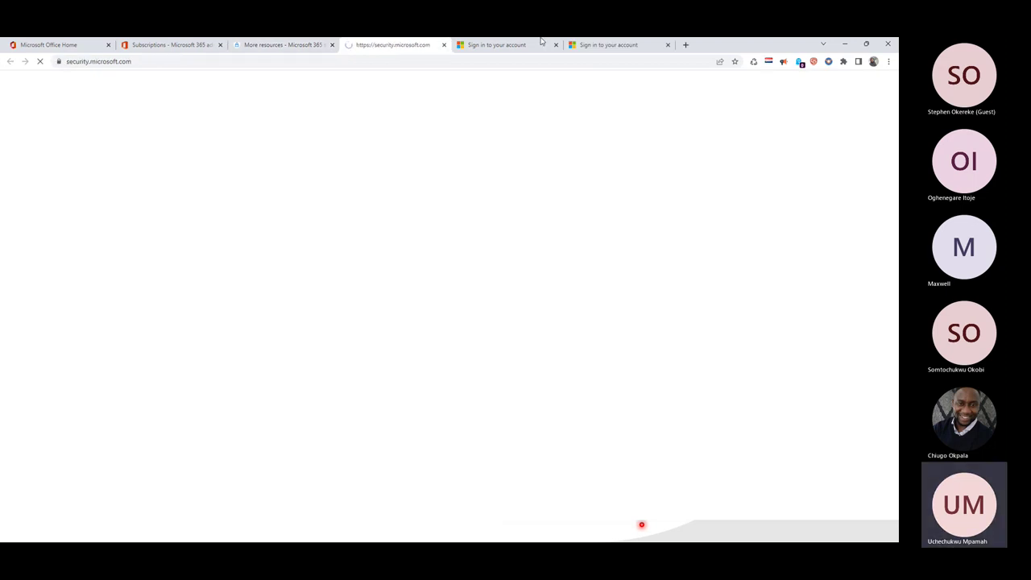
Restore the browser window to a smaller size and check the sign-in and loading of the newly opened portals
{"action": "double_click", "coordinate": [781, 47]}
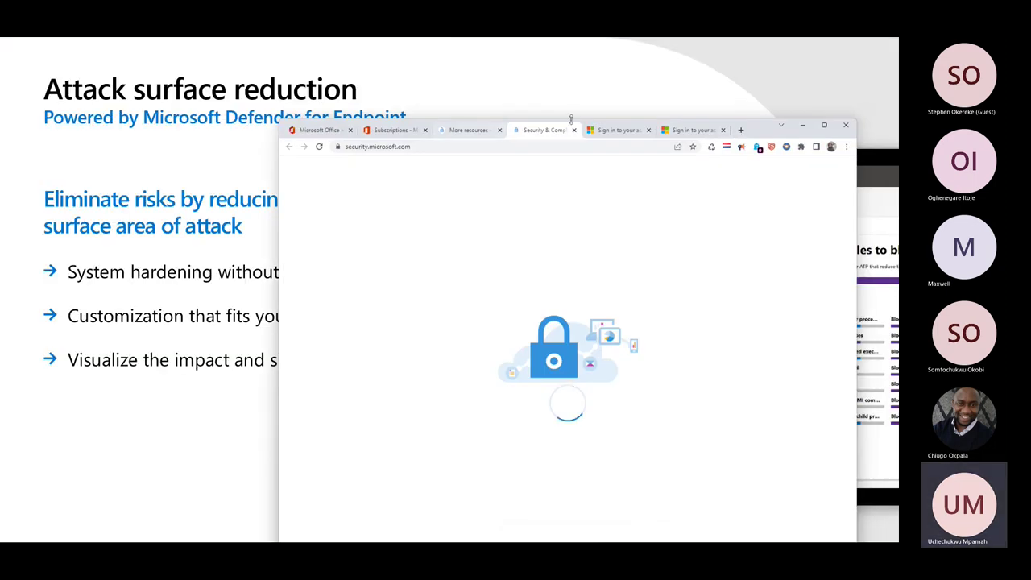
{"action": "left_click", "coordinate": [616, 129]}
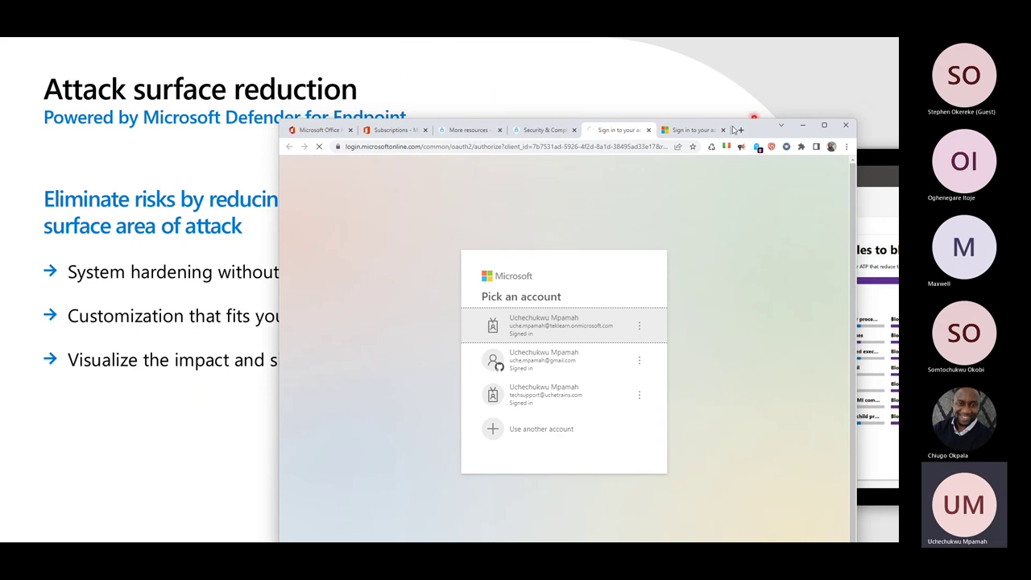
{"action": "left_click", "coordinate": [545, 130]}
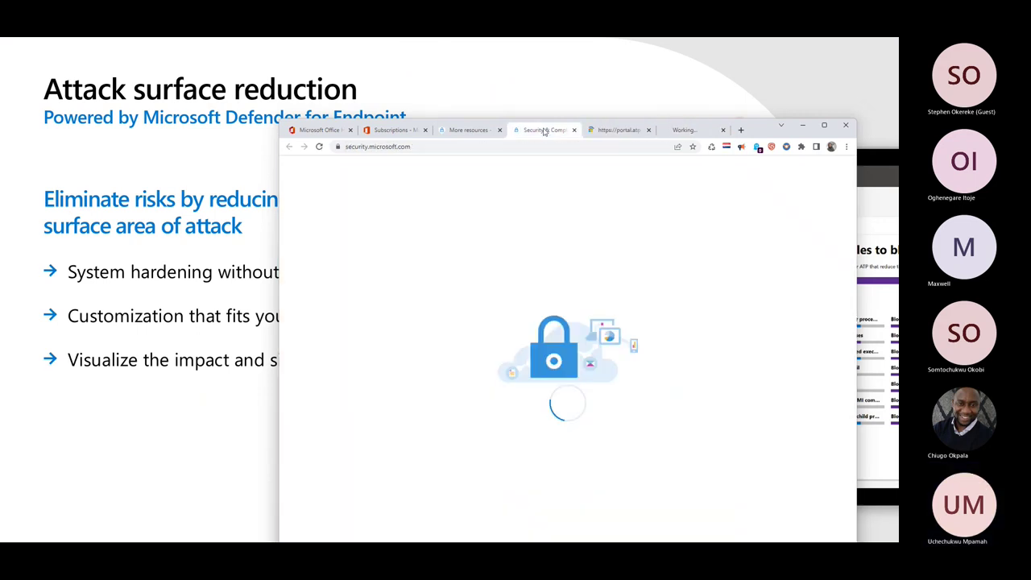
Return to the Microsoft 365 admin center and open the Compliance admin center
{"action": "left_click", "coordinate": [368, 146]}
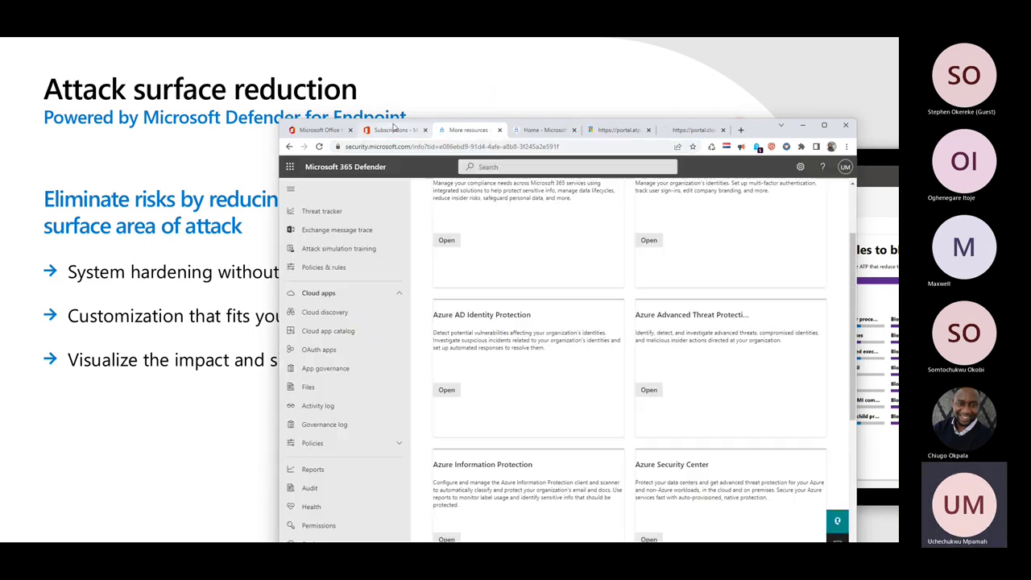
{"action": "left_click", "coordinate": [395, 129]}
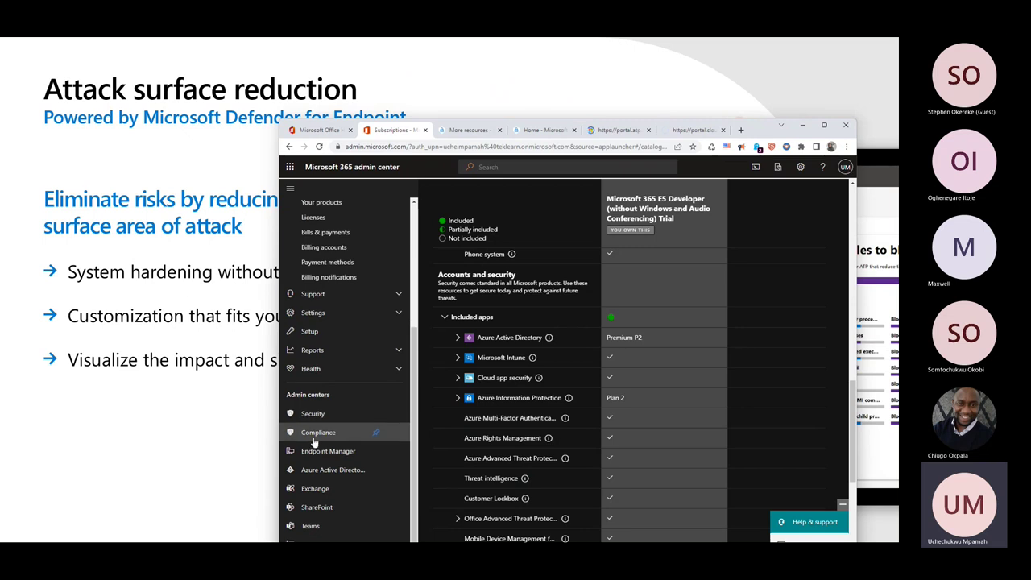
{"action": "left_click", "coordinate": [316, 436]}
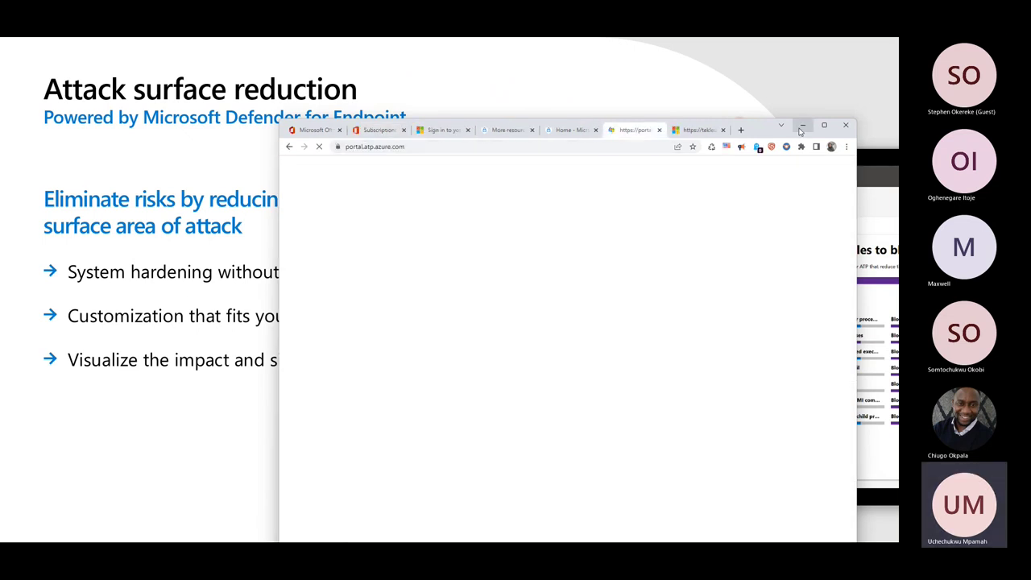
Maximize the browser window and show the Defender for Cloud Apps dashboard with its full navigation
{"action": "left_click", "coordinate": [824, 125]}
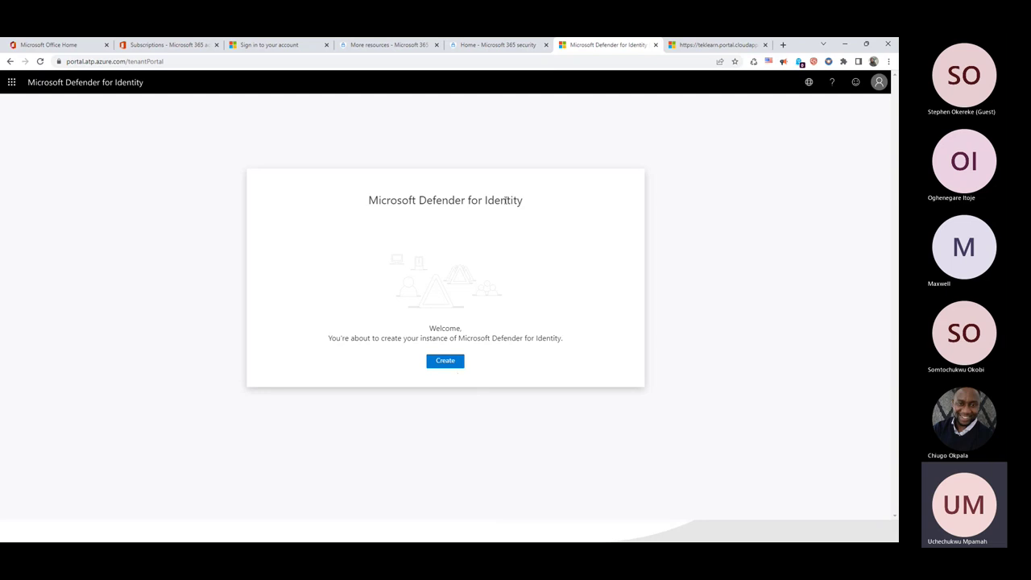
{"action": "left_click", "coordinate": [717, 45]}
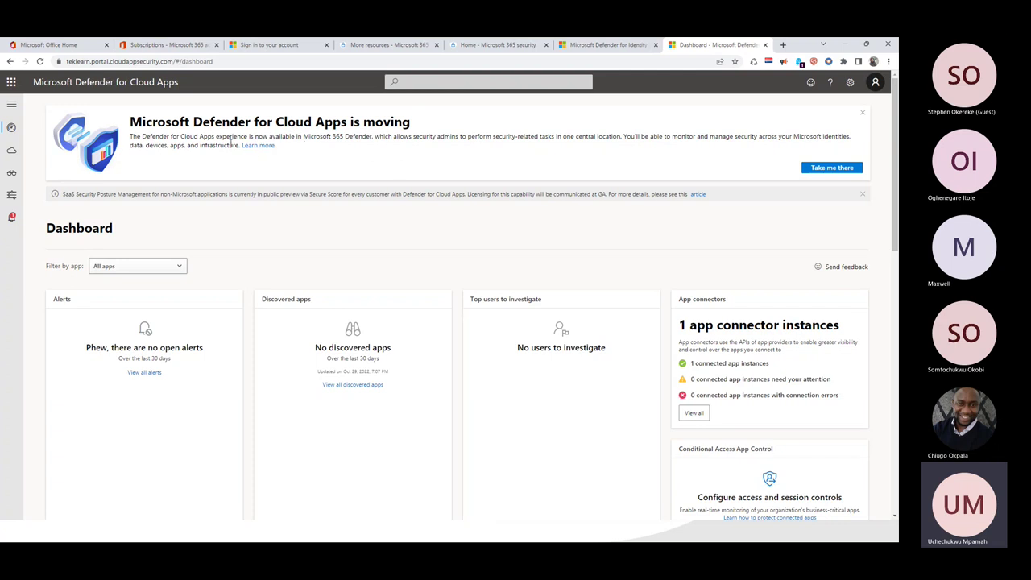
{"action": "left_click", "coordinate": [12, 104]}
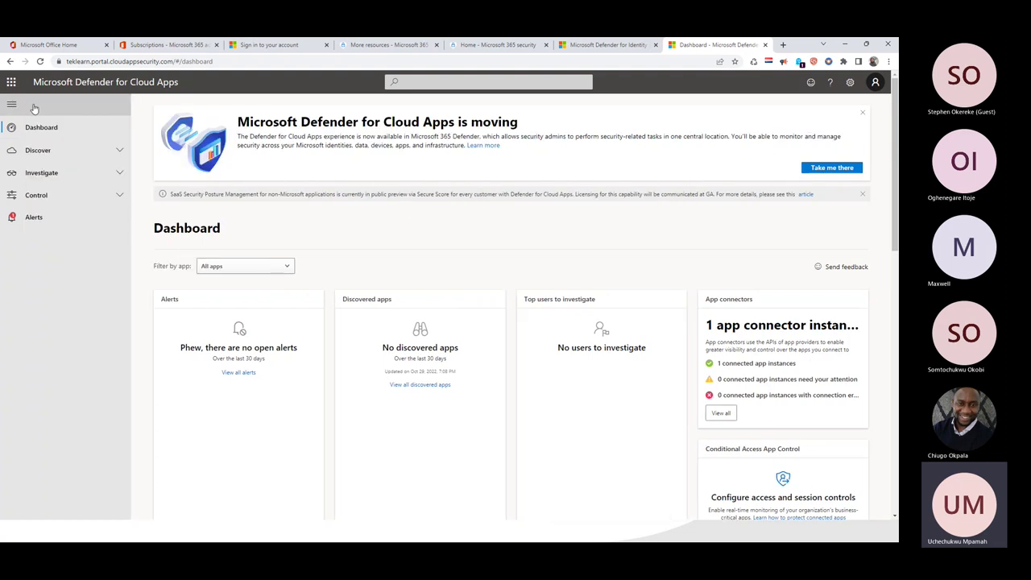
Open Microsoft 365 Defender from the Defender for Cloud Apps relocation notice, then revisit the Defender for Identity, Defender home and More resources pages
{"action": "left_click", "coordinate": [832, 168]}
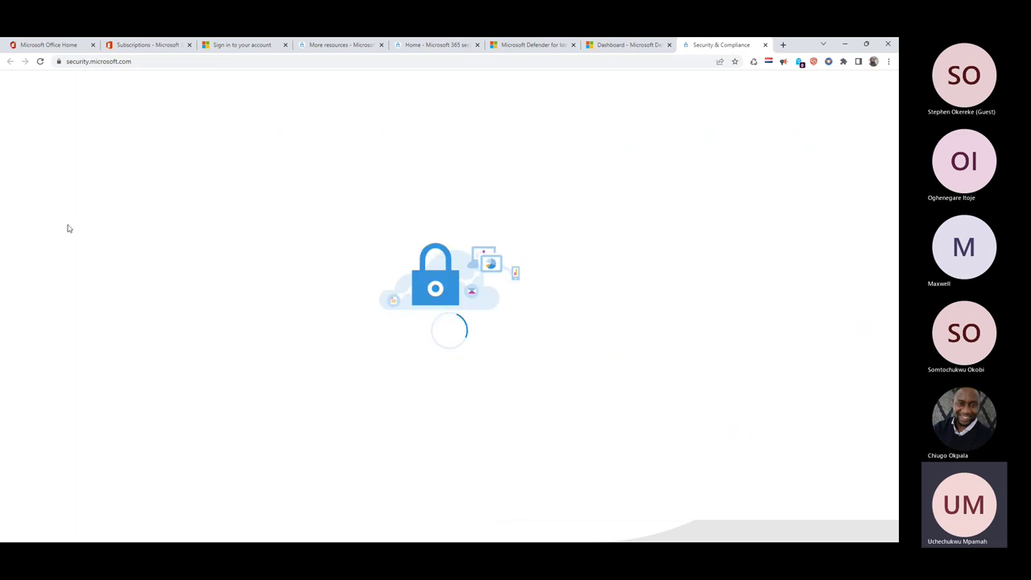
{"action": "left_click", "coordinate": [628, 47]}
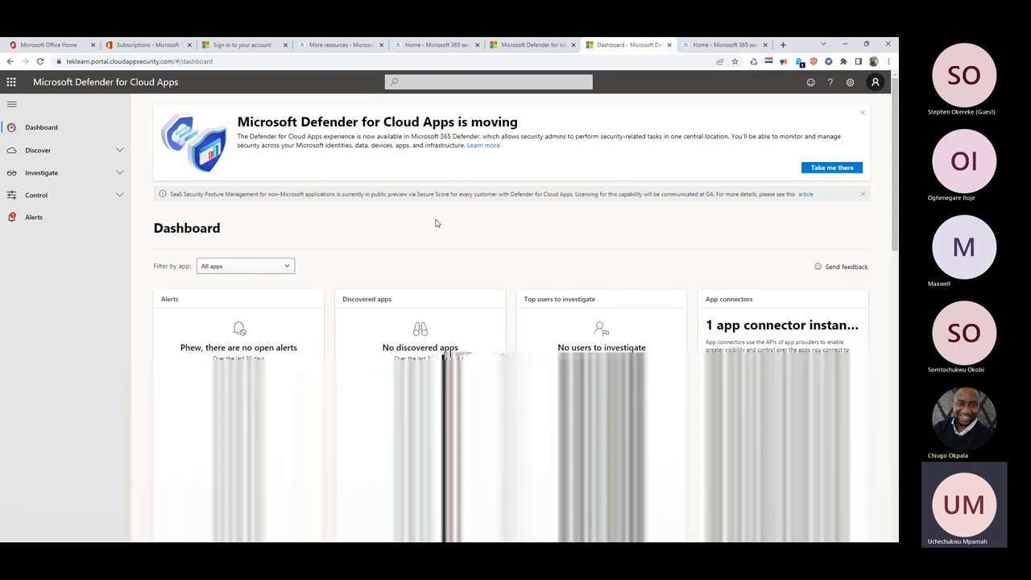
{"action": "left_click", "coordinate": [541, 49]}
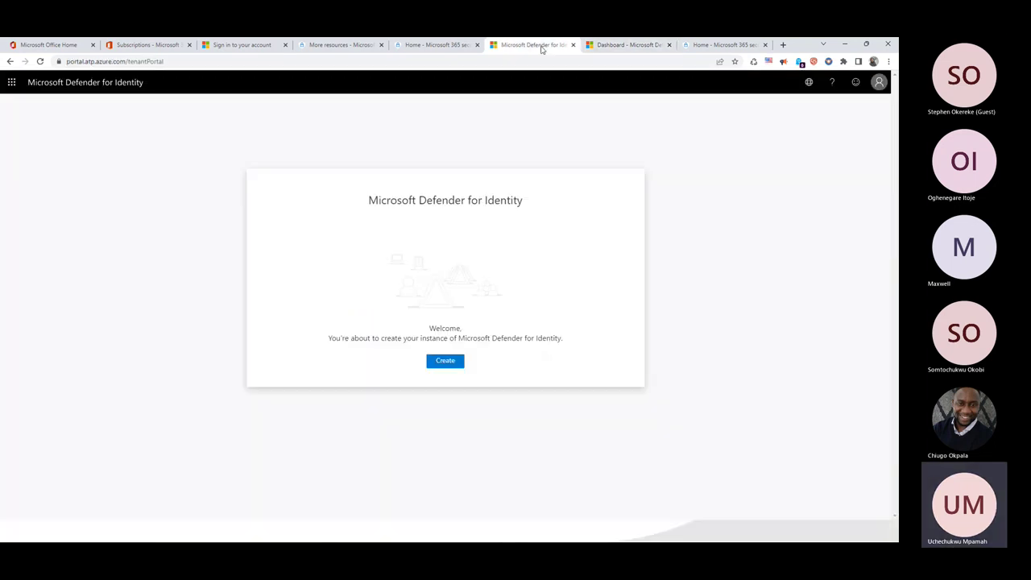
{"action": "left_click", "coordinate": [436, 45]}
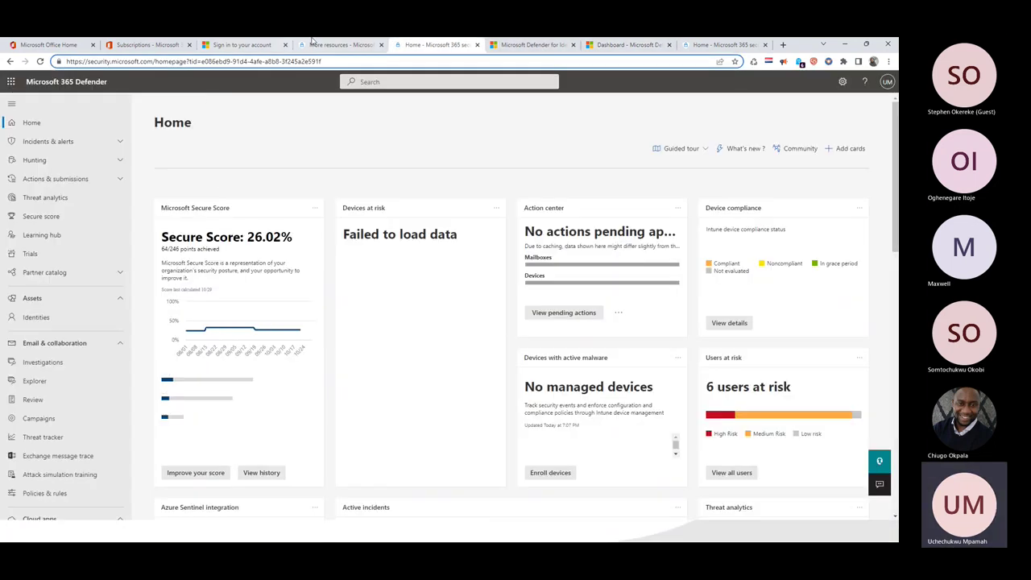
{"action": "left_click", "coordinate": [337, 45]}
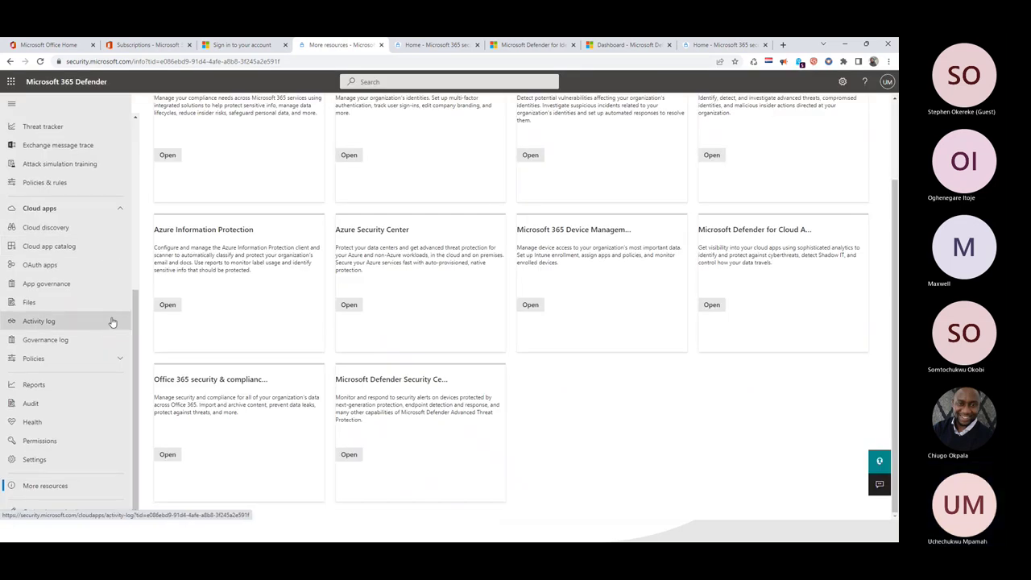
Switch to the Microsoft Purview compliance portal and open its More resources page
{"action": "left_click", "coordinate": [242, 45]}
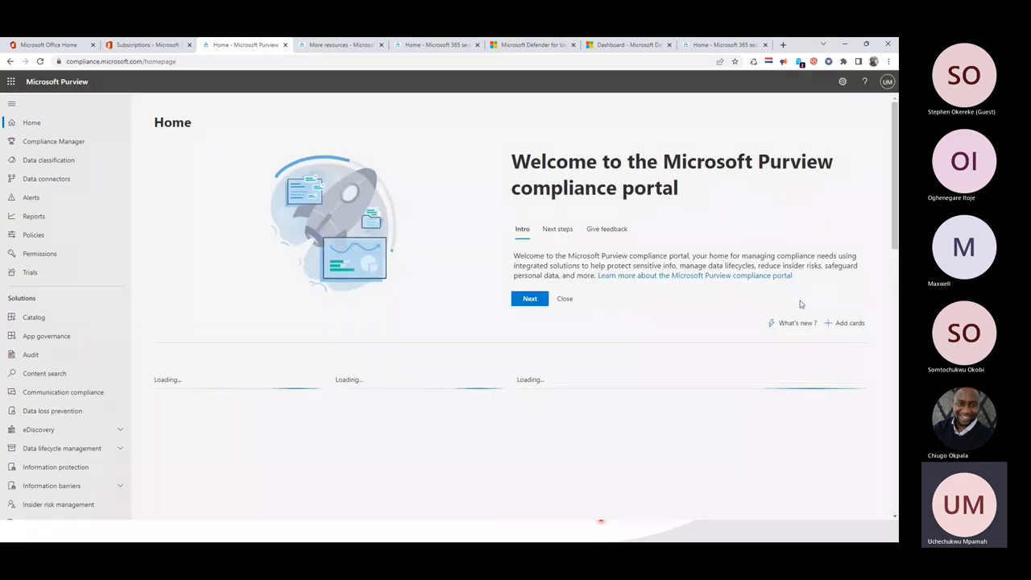
{"action": "scroll", "coordinate": [64, 345], "scroll_direction": "down", "scroll_amount": 3}
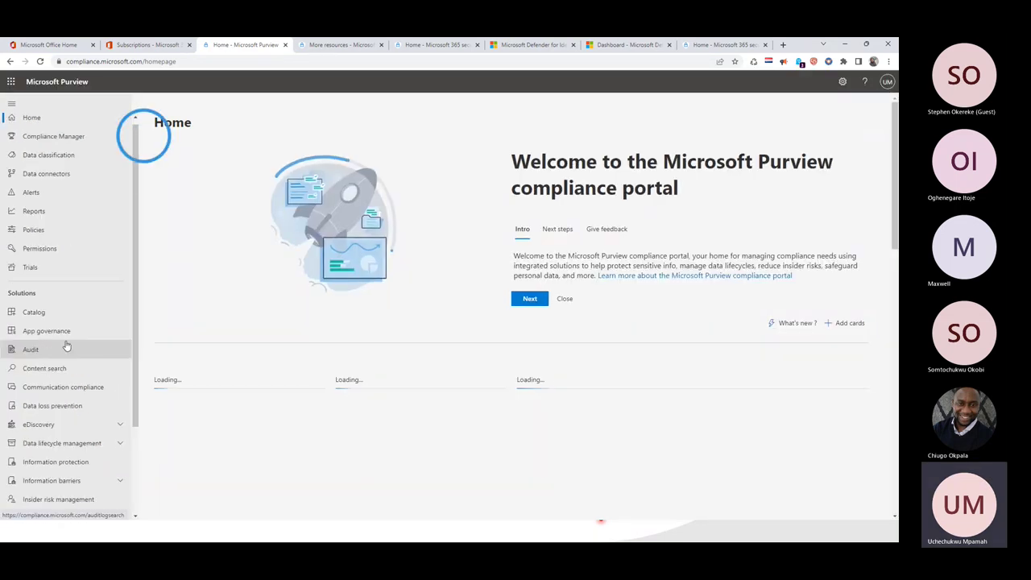
{"action": "scroll", "coordinate": [82, 348], "scroll_direction": "down", "scroll_amount": 3}
{"action": "left_click", "coordinate": [50, 487]}
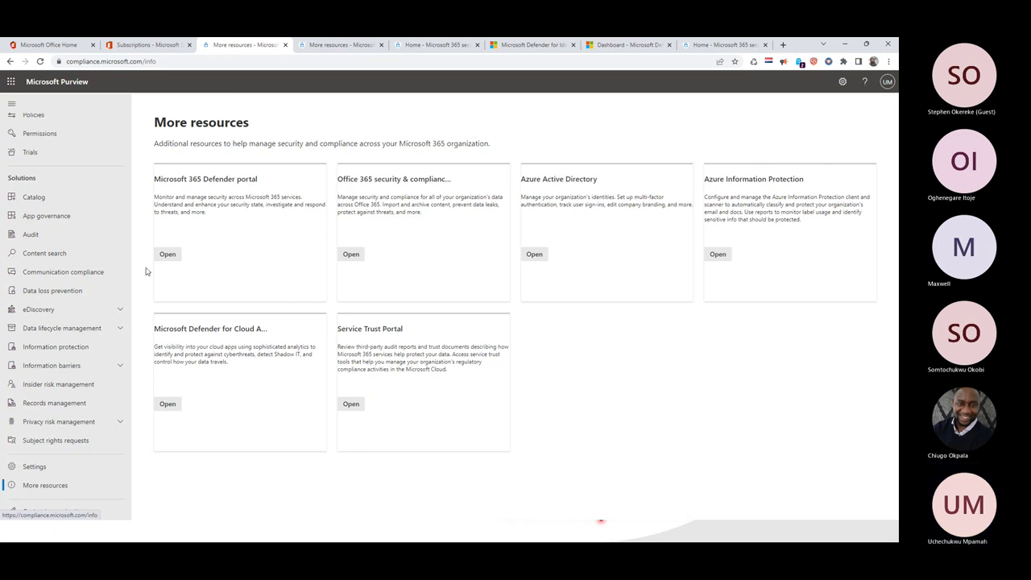
Open the Microsoft 365 Defender portal and the Office 365 security & compliance center from Purview's More resources
{"action": "left_click", "coordinate": [170, 257]}
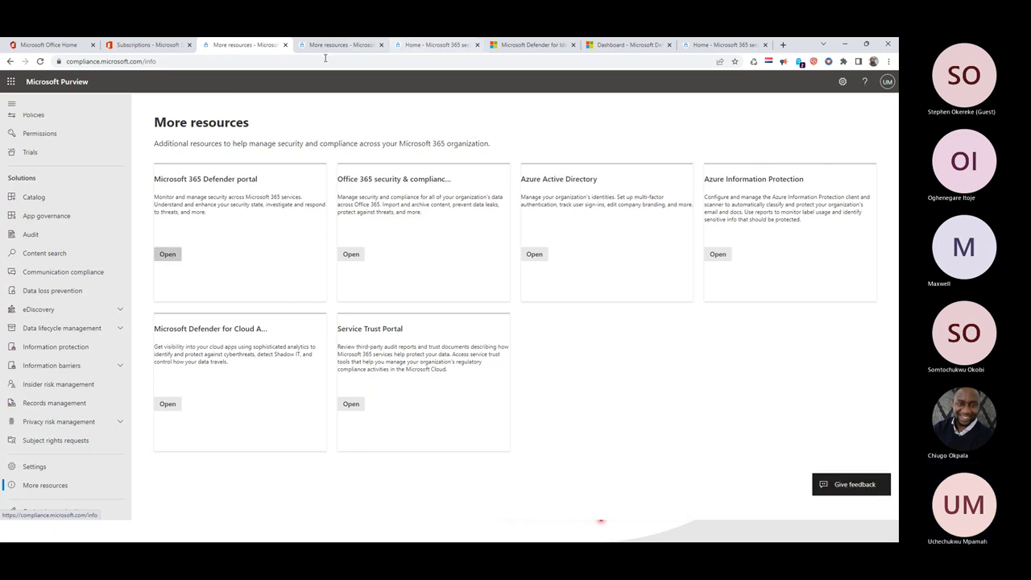
{"action": "left_click", "coordinate": [169, 257]}
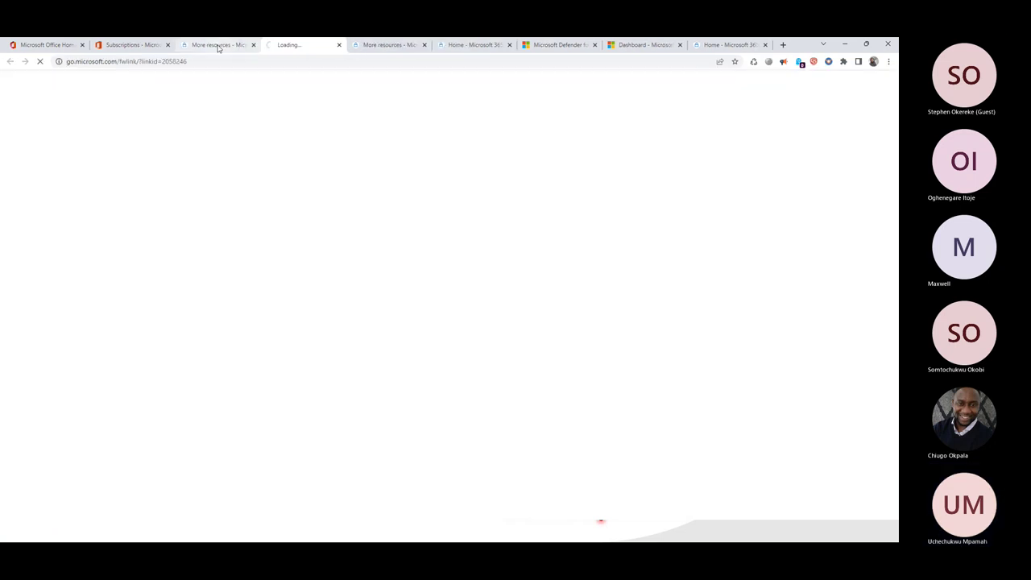
{"action": "left_click", "coordinate": [217, 46]}
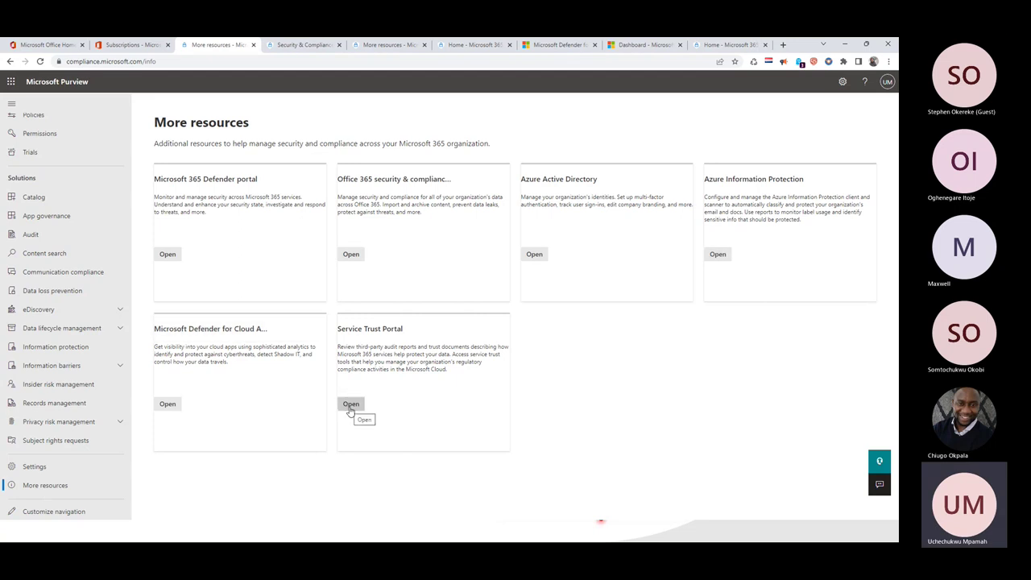
{"action": "left_click", "coordinate": [351, 255]}
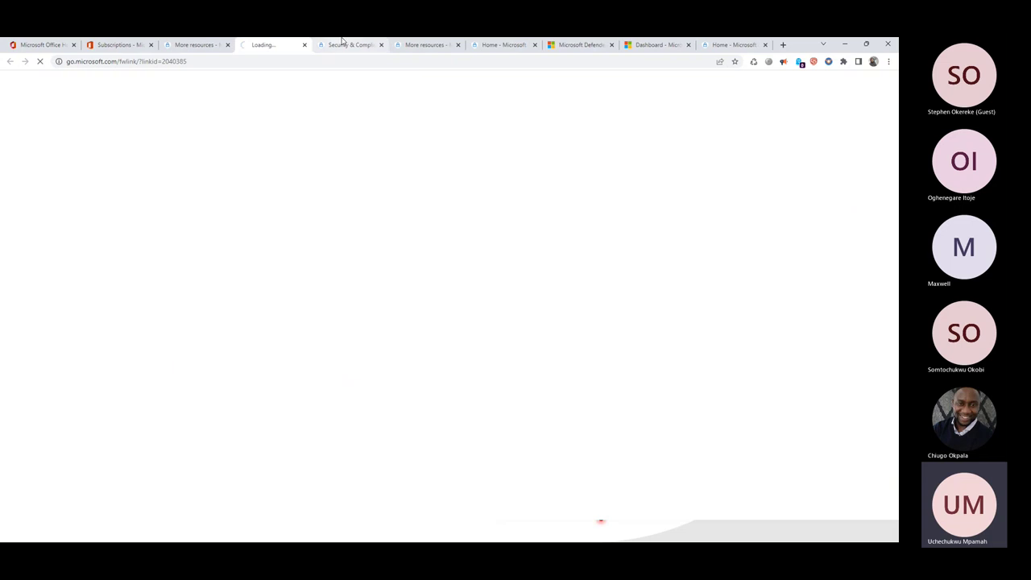
Review the open security portals, including Defender for Identity, Defender for Cloud Apps and the Microsoft 365 Defender home pages
{"action": "left_click", "coordinate": [343, 43]}
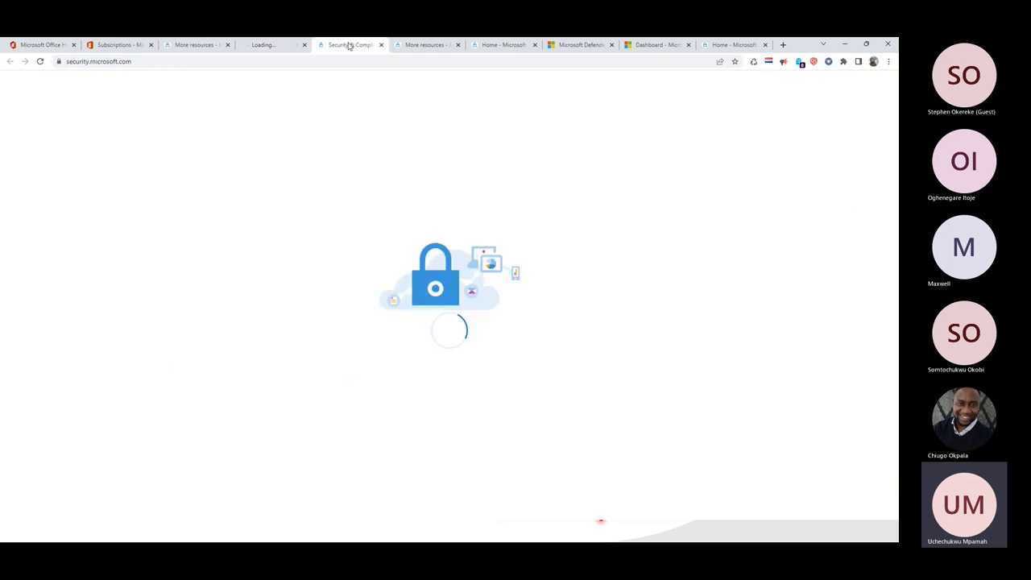
{"action": "left_click", "coordinate": [425, 45]}
{"action": "left_click", "coordinate": [499, 43]}
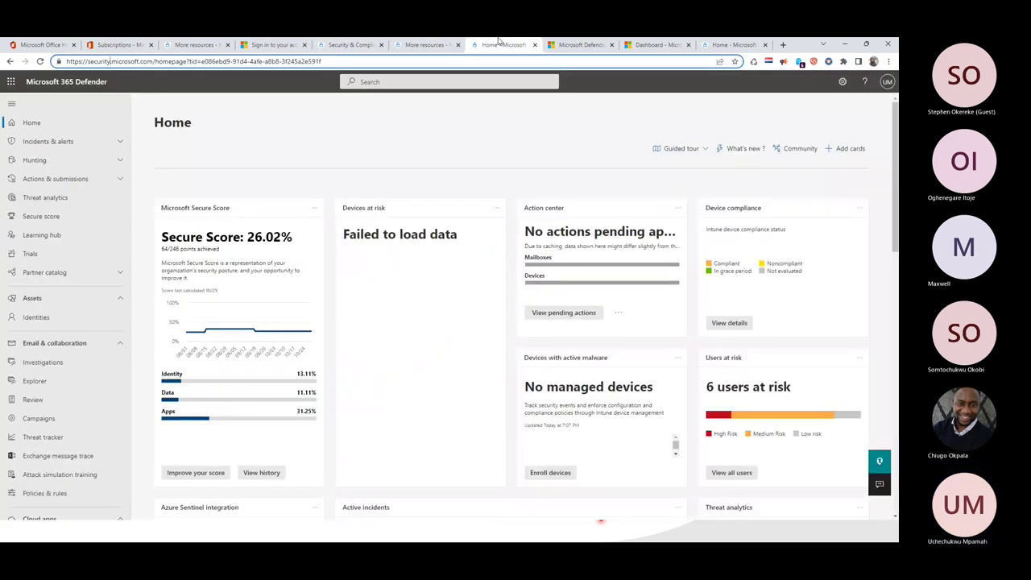
{"action": "left_click", "coordinate": [579, 45]}
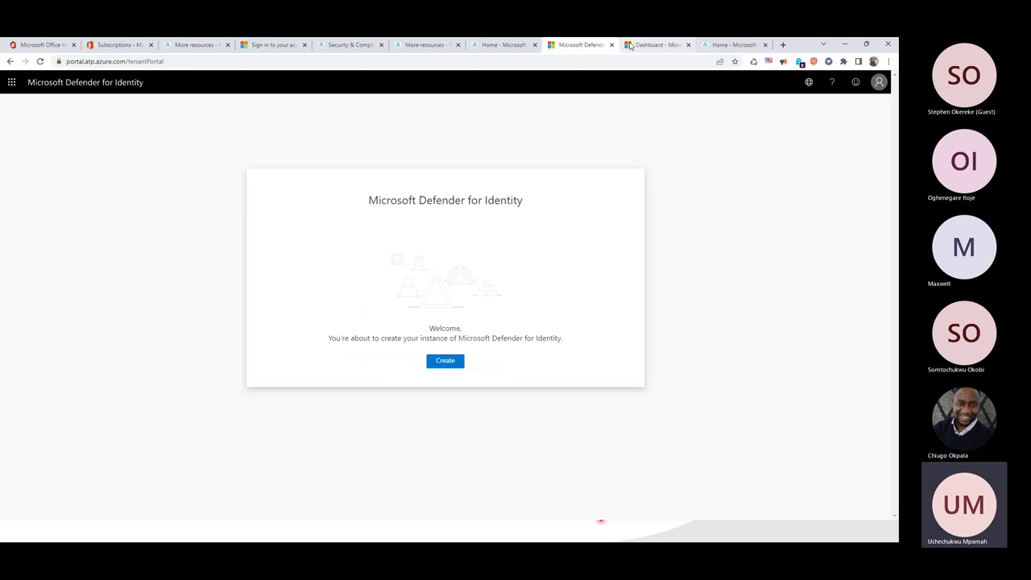
{"action": "left_click", "coordinate": [630, 46]}
{"action": "left_click", "coordinate": [756, 46]}
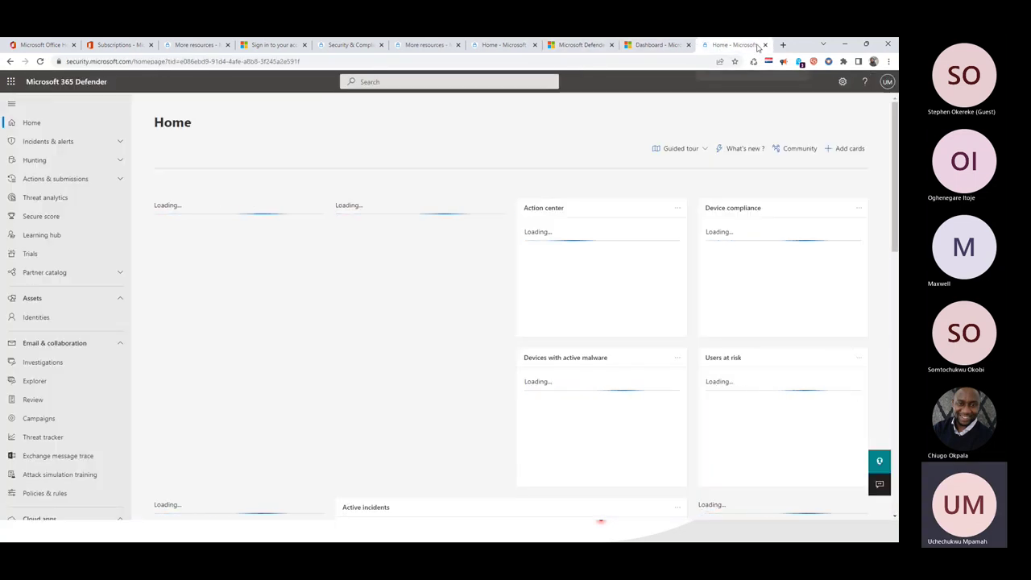
Return to the E5 Developer trial details in the Microsoft 365 admin center and review the features included under Microsoft Intune
{"action": "key", "text": "alt+Tab"}
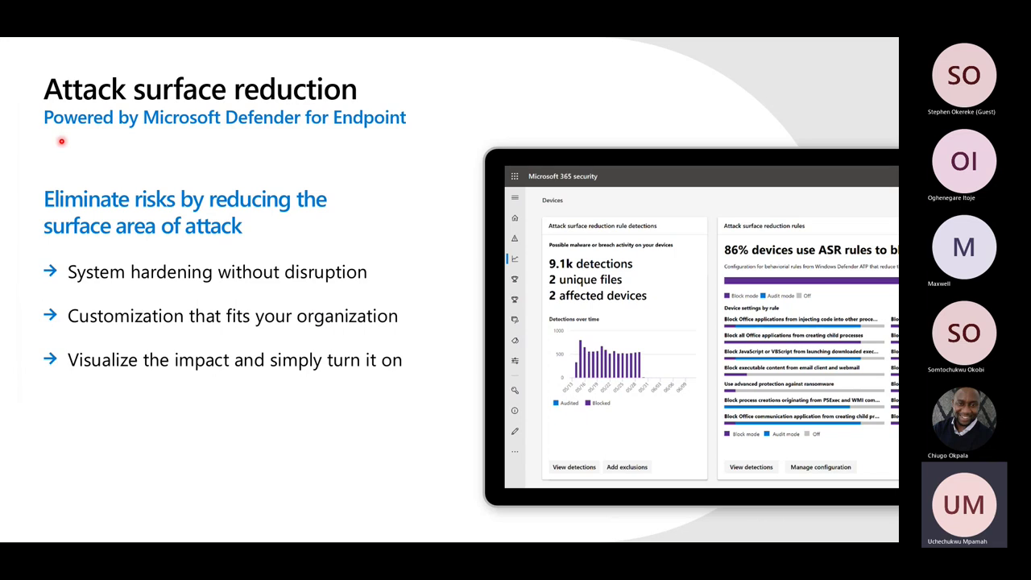
{"action": "key", "text": "alt+Tab"}
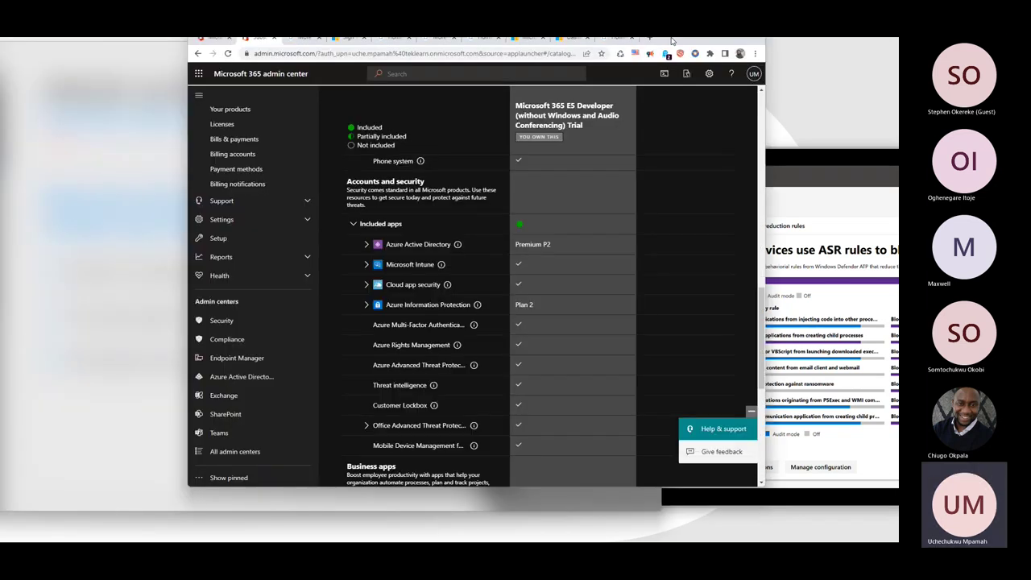
{"action": "left_click_drag", "start_coordinate": [672, 40], "coordinate": [728, 70]}
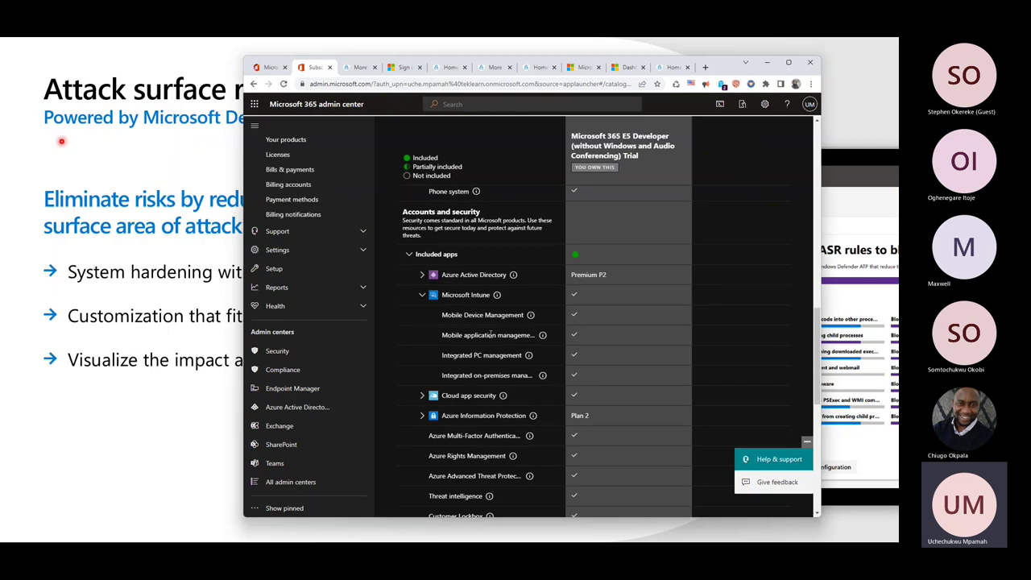
{"action": "left_click", "coordinate": [421, 295]}
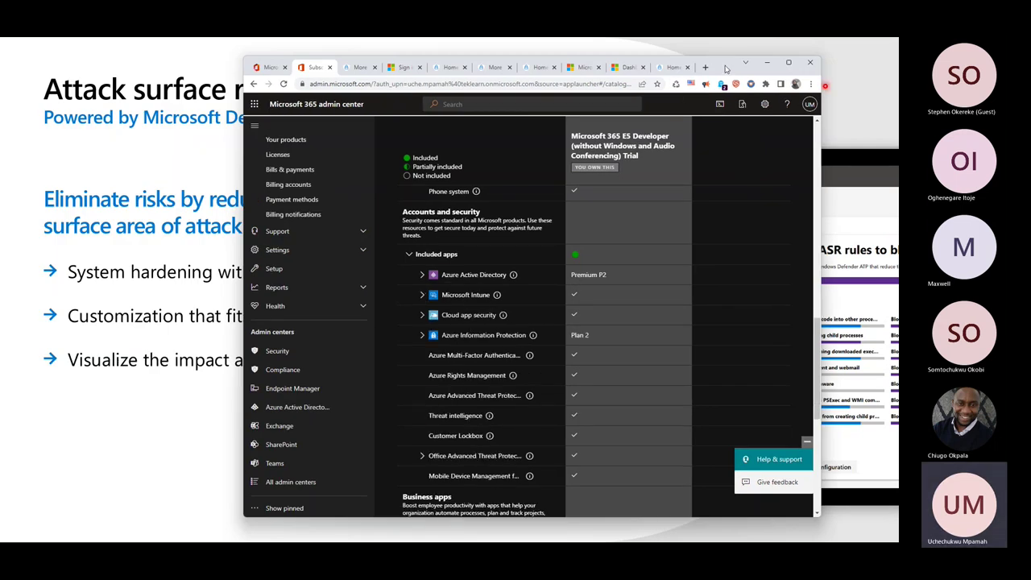
Minimize the browser to return to the slide show and advance to the Next generation antivirus protection slide
{"action": "left_click", "coordinate": [767, 63]}
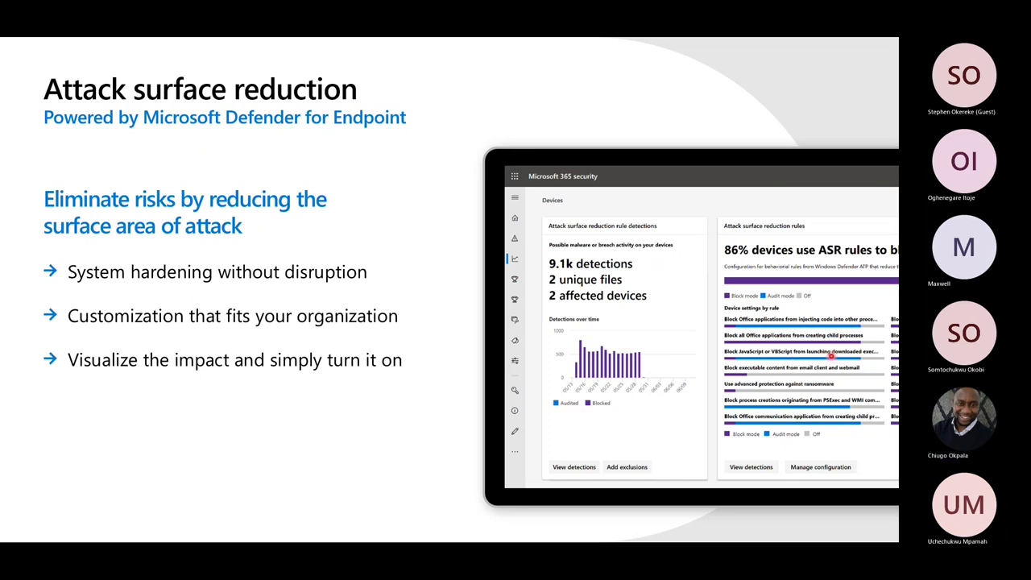
{"action": "key", "text": "Right"}
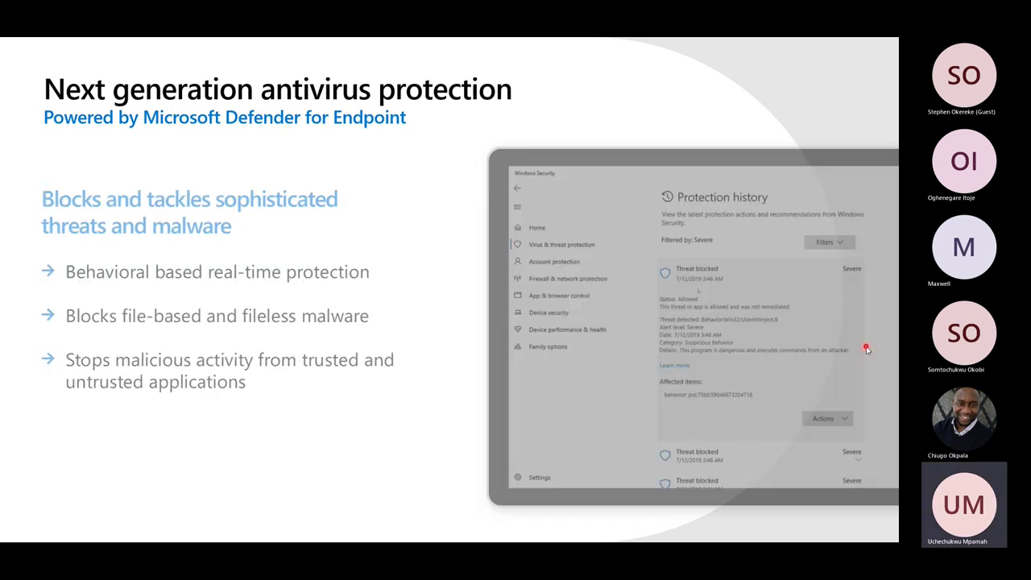